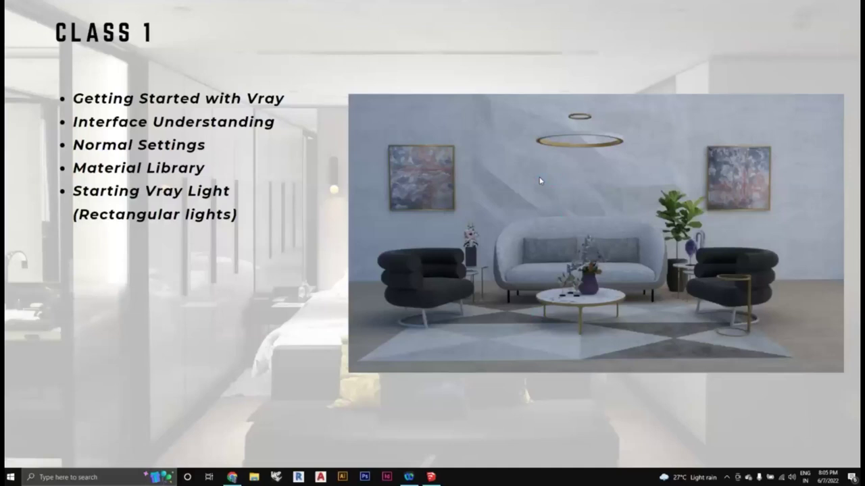
# Switch from the class slideshow to the Chrome tab with the LIVING ROOM model on 3D Warehouse
pyautogui.click(494, 116)
pyautogui.click(548, 273)
pyautogui.hotkey('ctrl', 'Tab')
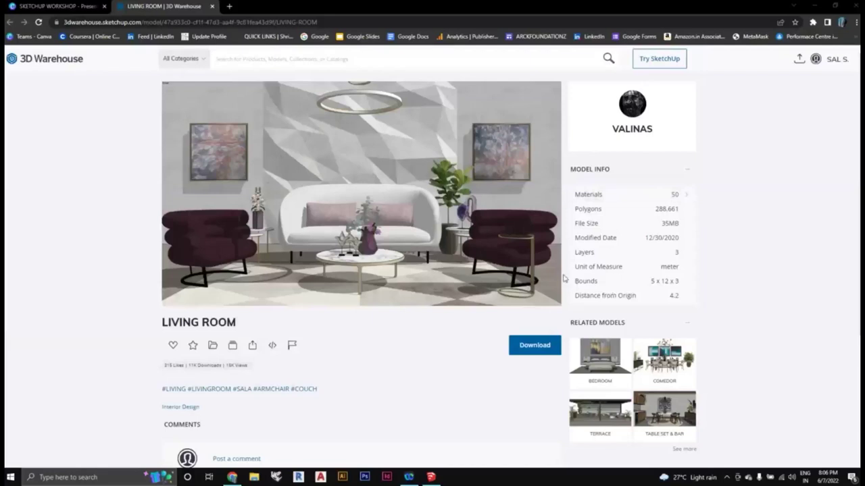
pyautogui.moveTo(527, 240)
# Switch to SketchUp and orbit the living room into an angled perspective, zooming in and out
pyautogui.hotkey('alt', 'Tab')
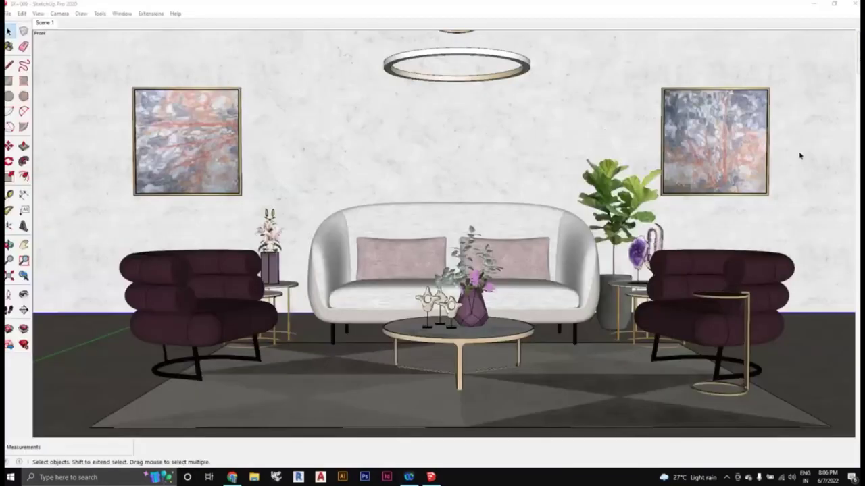
pyautogui.scroll(-2, 766, 228)
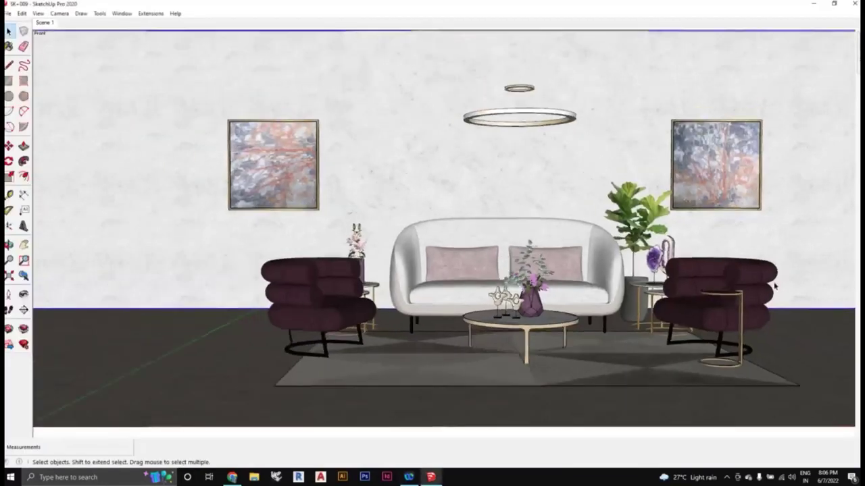
pyautogui.moveTo(766, 228); pyautogui.dragTo(571, 325, button='middle')
pyautogui.scroll(2, 544, 275)
pyautogui.scroll(-2, 543, 275)
pyautogui.scroll(2, 524, 304)
pyautogui.scroll(-2, 524, 304)
pyautogui.scroll(2, 572, 326)
pyautogui.scroll(-2, 572, 325)
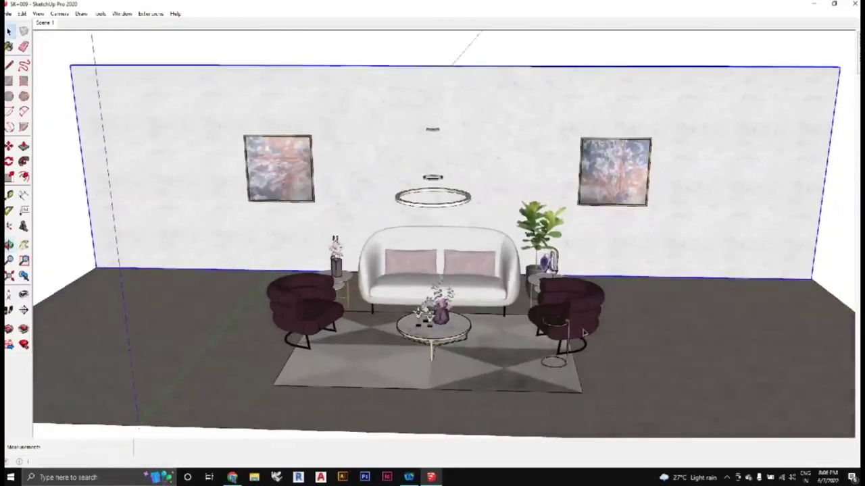
pyautogui.scroll(2, 596, 322)
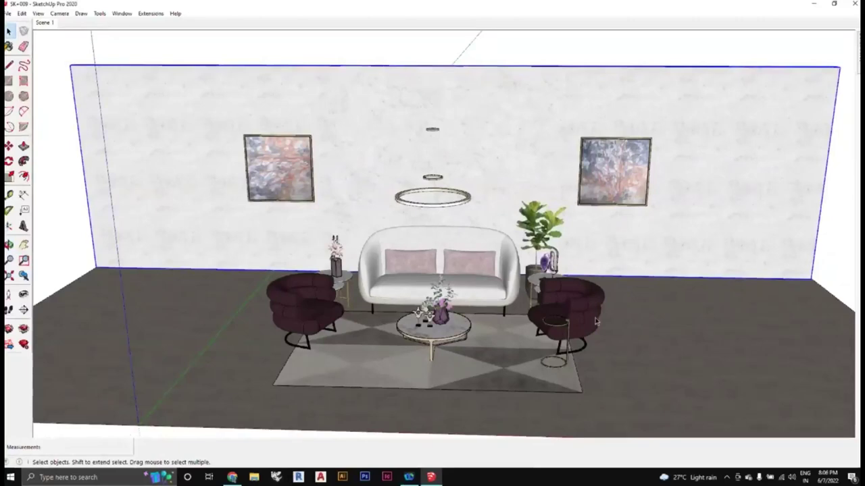
# Orbit back to a level front view, then tilt and zoom to reveal the left wall edge
pyautogui.moveTo(596, 323); pyautogui.dragTo(501, 314, button='middle')
pyautogui.scroll(1, 481, 304)
pyautogui.scroll(2, 503, 320)
pyautogui.scroll(1, 471, 318)
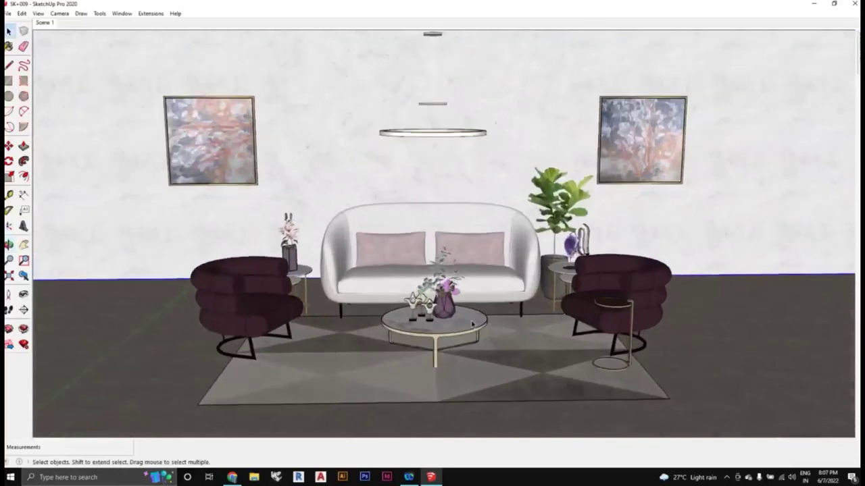
pyautogui.scroll(-1, 498, 329)
pyautogui.moveTo(558, 359); pyautogui.dragTo(708, 265, button='middle')
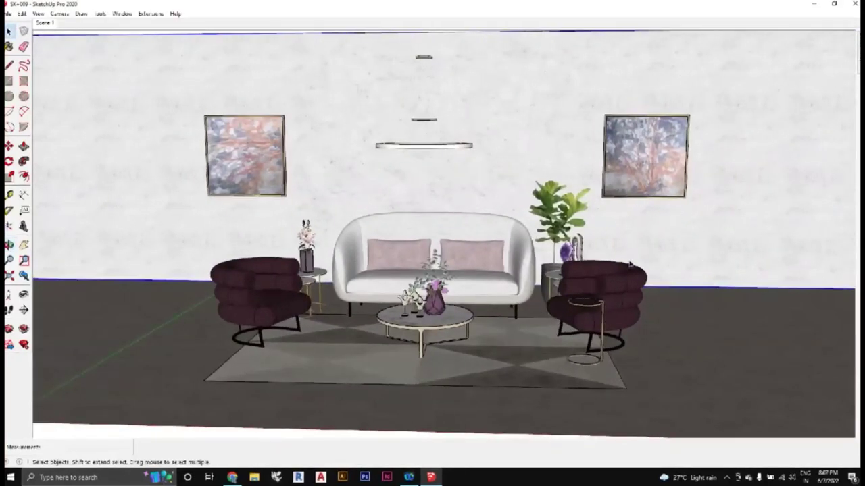
pyautogui.moveTo(633, 264); pyautogui.dragTo(644, 279, button='middle')
pyautogui.scroll(2, 642, 277)
pyautogui.scroll(2, 645, 283)
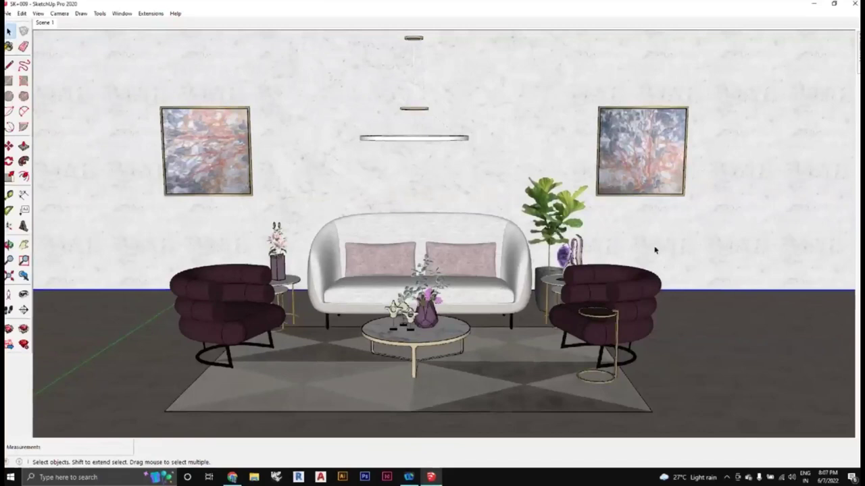
# Enable the V-Ray Utilities, Objects, Lights and V-Ray for SketchUp toolbars from View > Toolbars
pyautogui.click(39, 13)
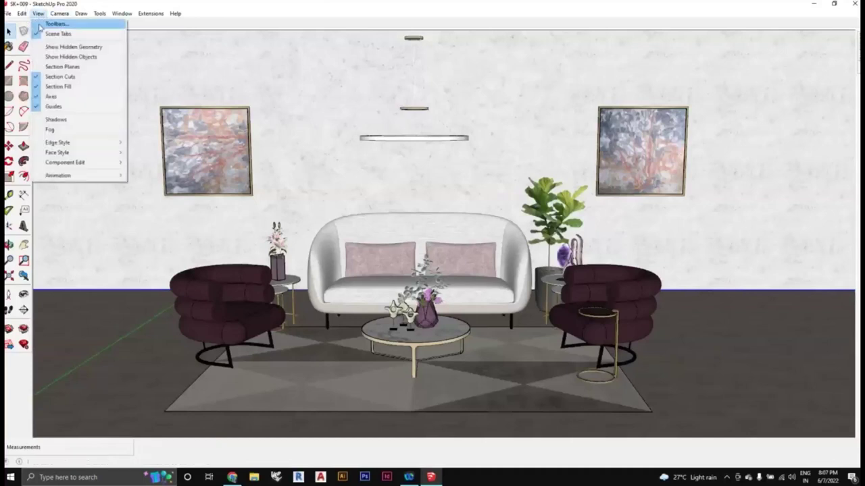
pyautogui.click(40, 26)
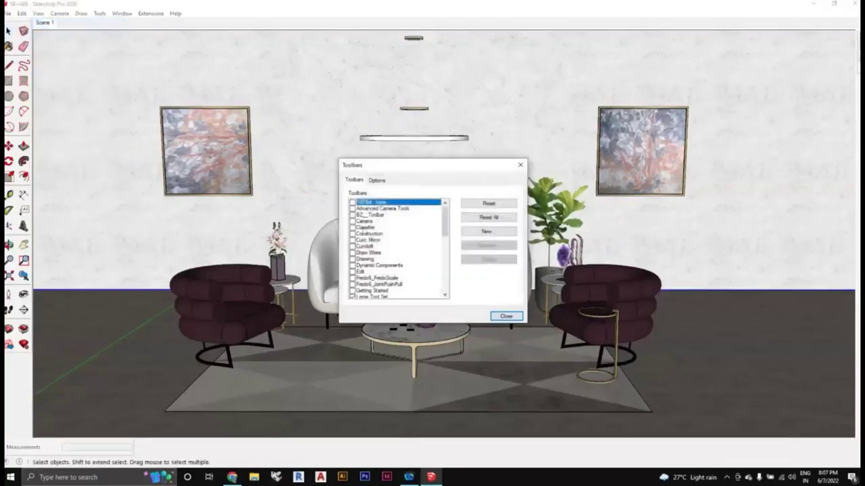
pyautogui.scroll(-8, 377, 240)
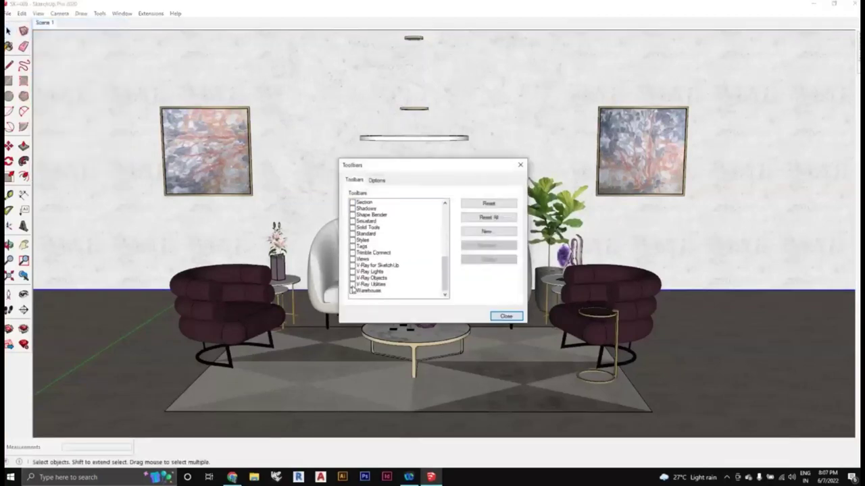
pyautogui.click(352, 285)
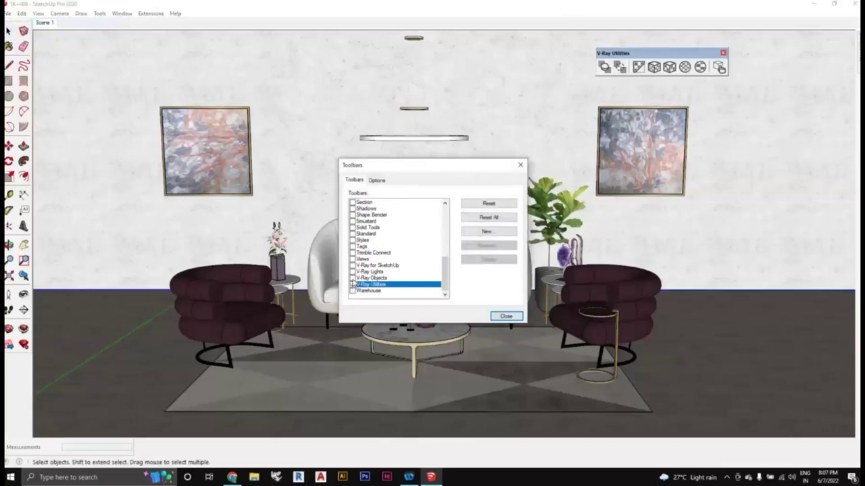
pyautogui.click(352, 278)
pyautogui.click(352, 271)
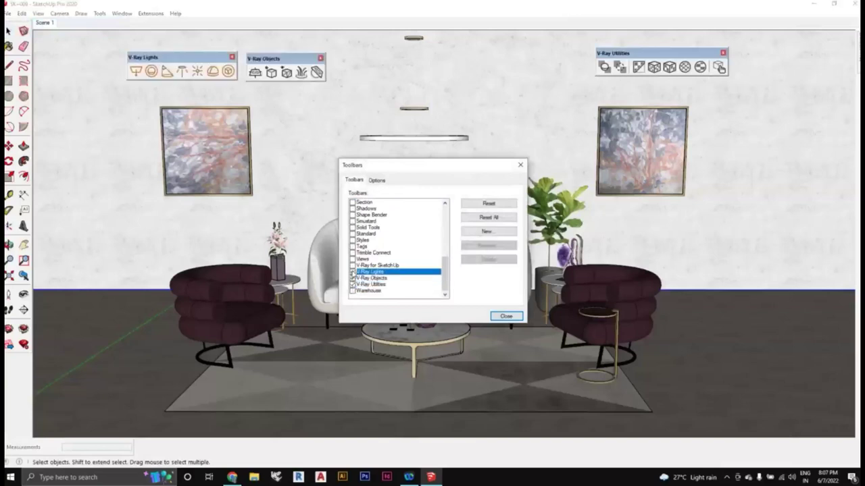
pyautogui.click(352, 266)
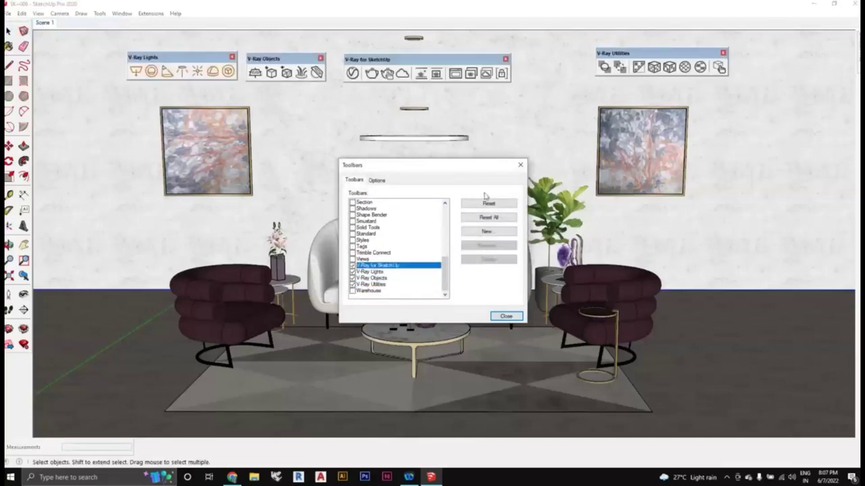
pyautogui.click(520, 166)
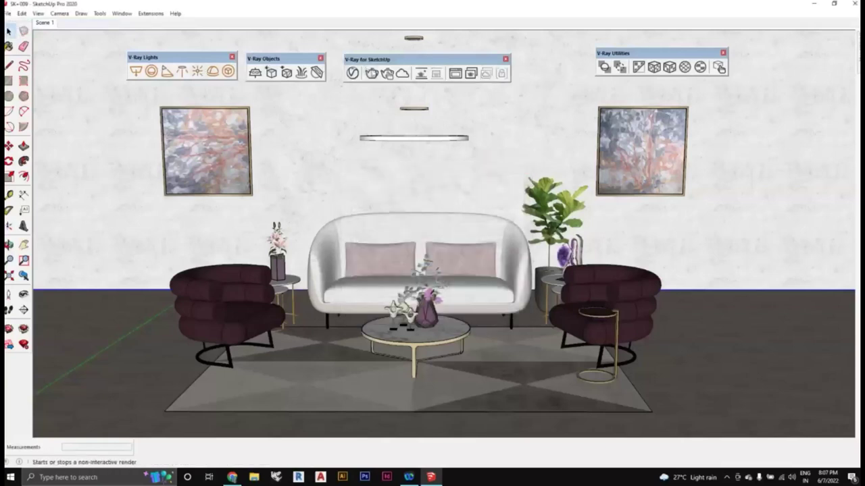
# Move the V-Ray Utilities toolbar left and close it
pyautogui.moveTo(637, 56); pyautogui.dragTo(570, 63)
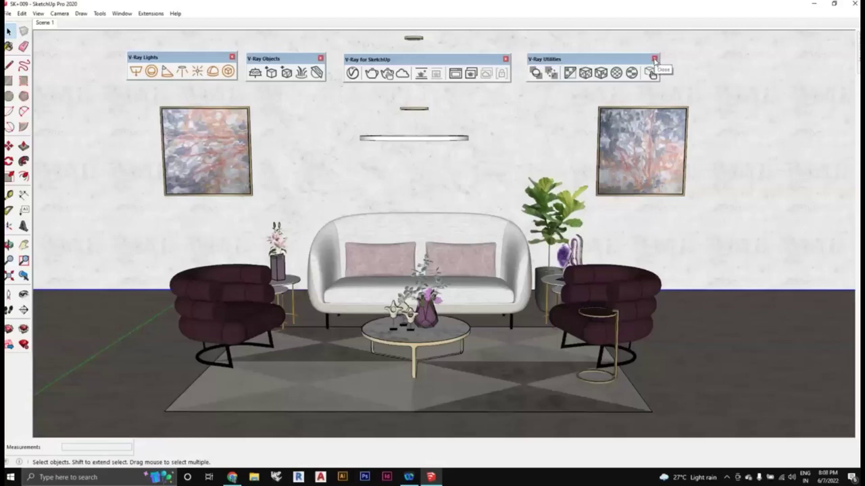
pyautogui.click(654, 60)
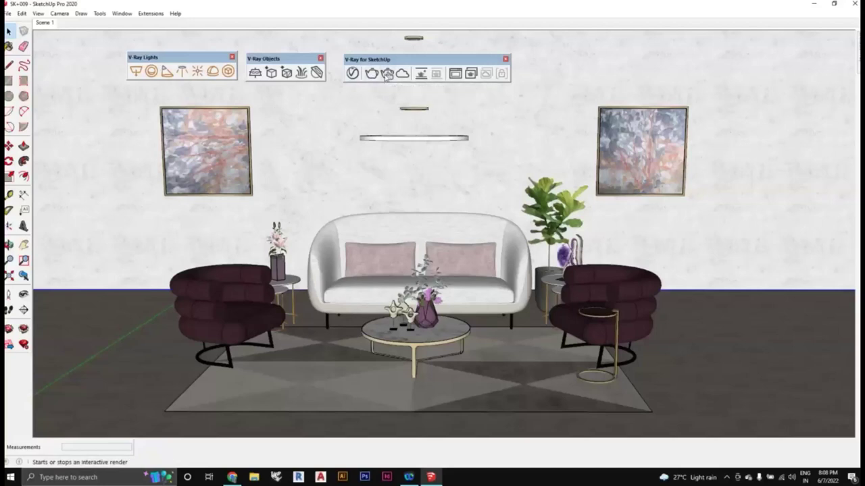
pyautogui.click(447, 130)
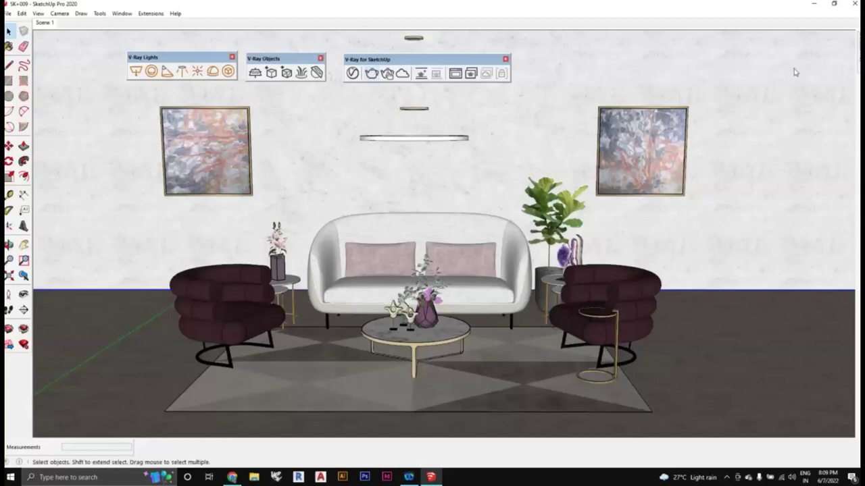
pyautogui.click(502, 182)
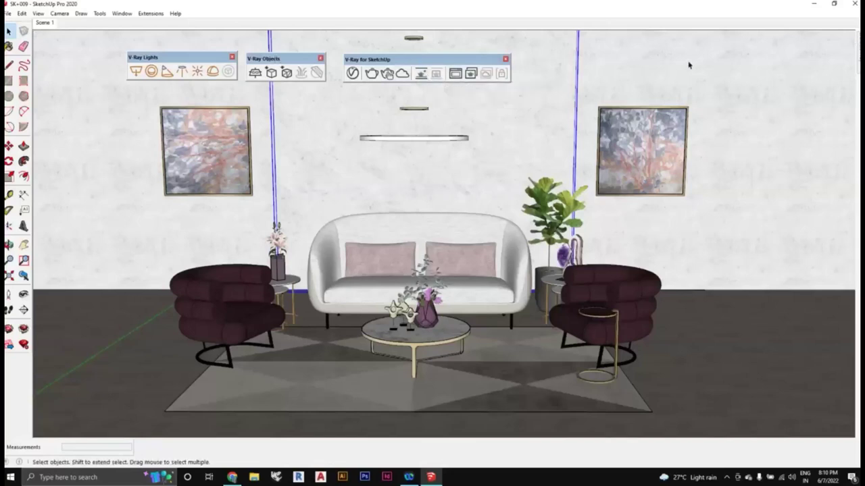
pyautogui.click(421, 74)
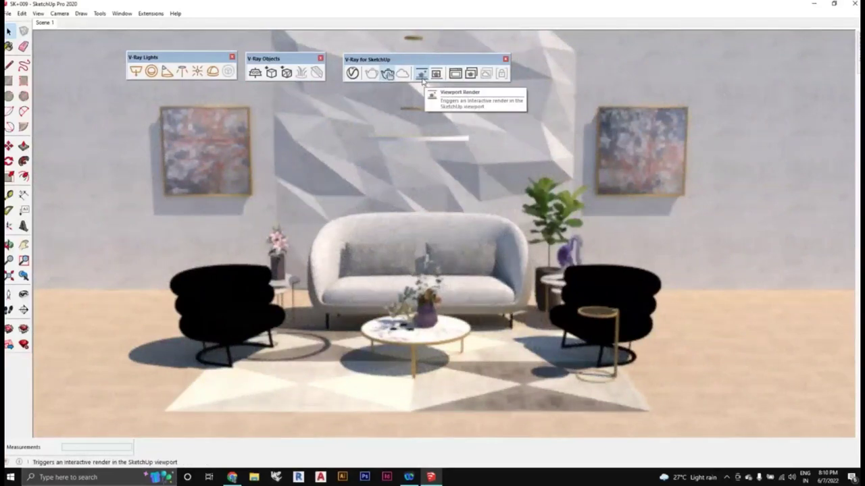
pyautogui.click(421, 74)
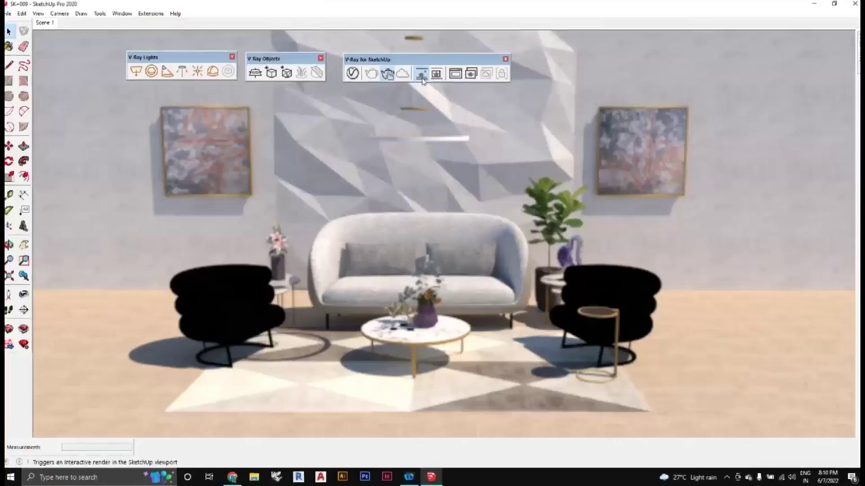
pyautogui.click(421, 76)
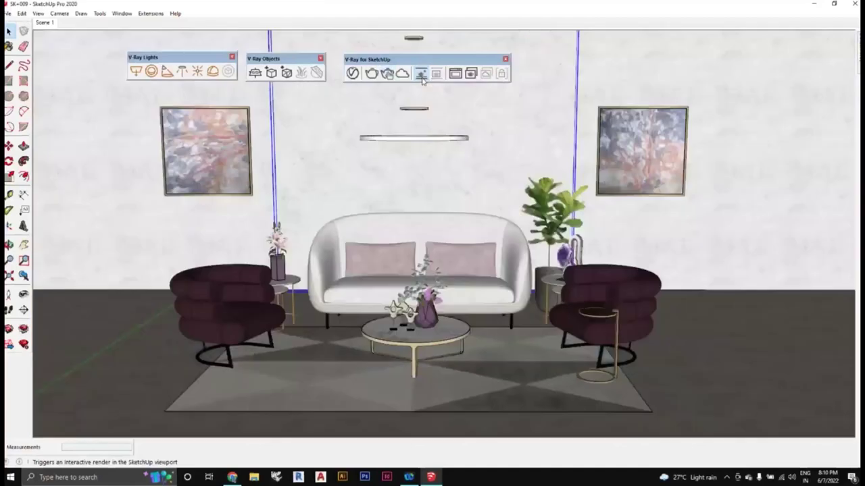
# Open the V-Ray frame buffer, move it to the top left and make it narrower
pyautogui.click(457, 78)
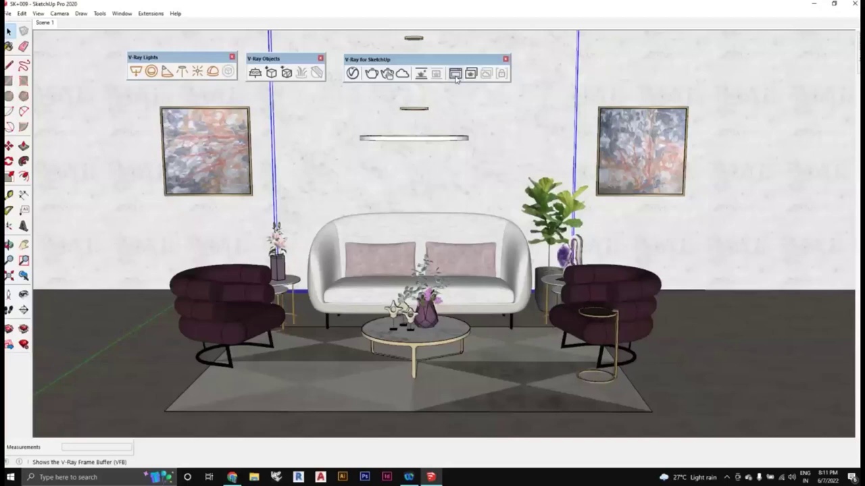
pyautogui.moveTo(206, 174); pyautogui.dragTo(212, 26)
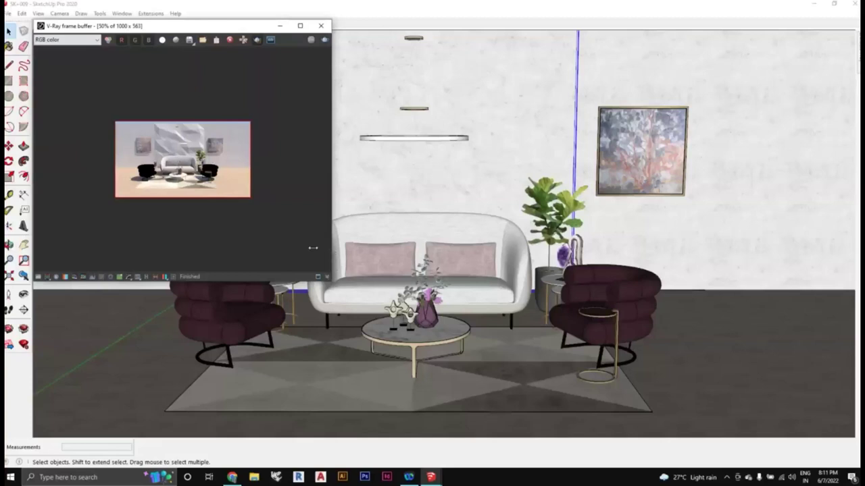
pyautogui.moveTo(312, 248); pyautogui.dragTo(196, 228)
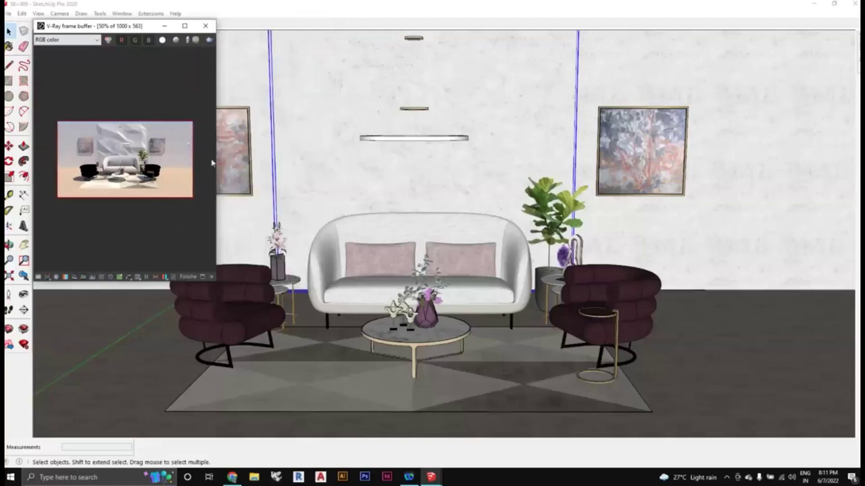
# Close the frame buffer, open the V-Ray Asset Editor on Render settings, and collapse Render Output
pyautogui.click(205, 29)
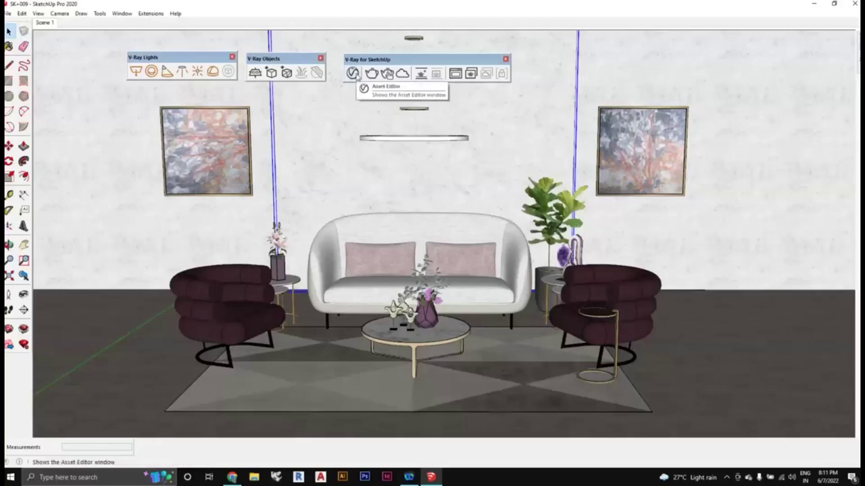
pyautogui.click(354, 73)
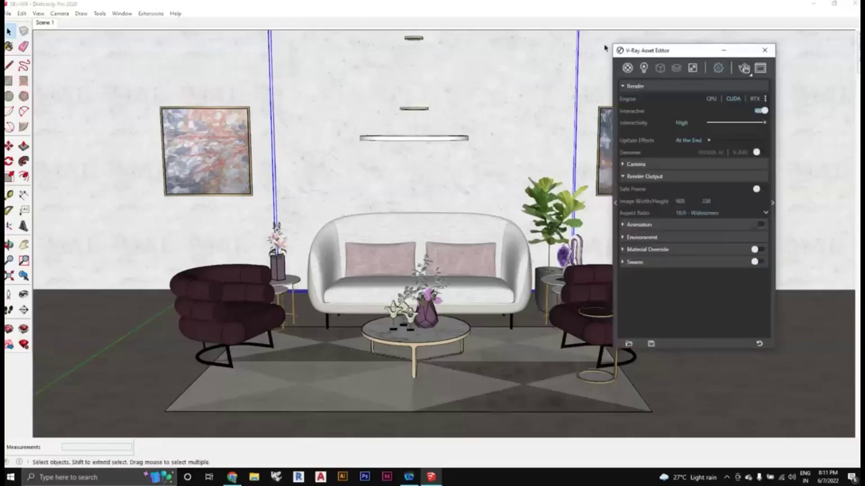
pyautogui.moveTo(667, 54); pyautogui.dragTo(599, 58)
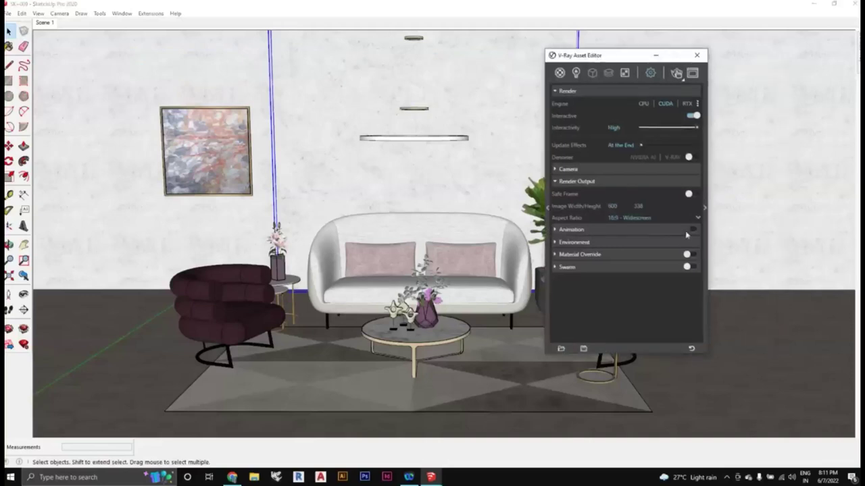
pyautogui.click(560, 73)
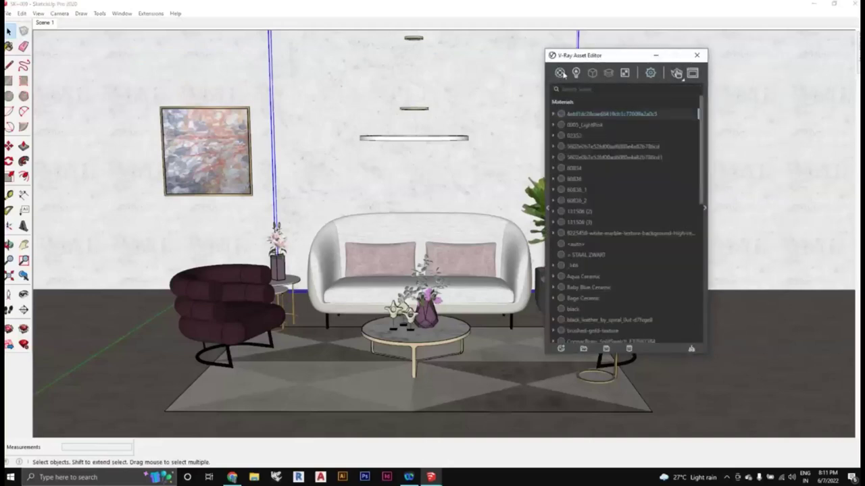
pyautogui.click(561, 73)
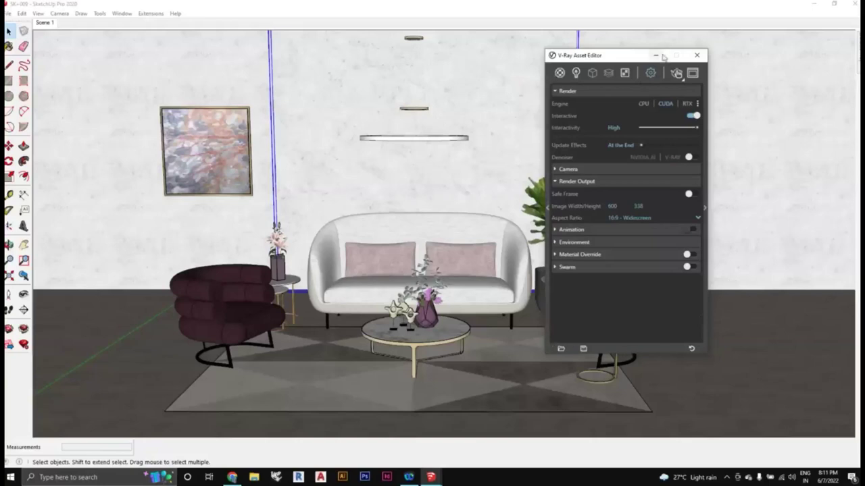
pyautogui.moveTo(611, 60); pyautogui.dragTo(570, 61)
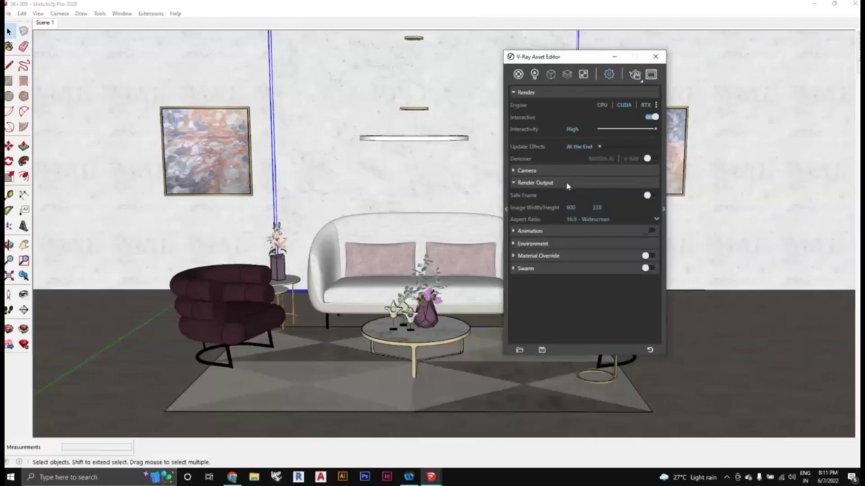
pyautogui.click(539, 184)
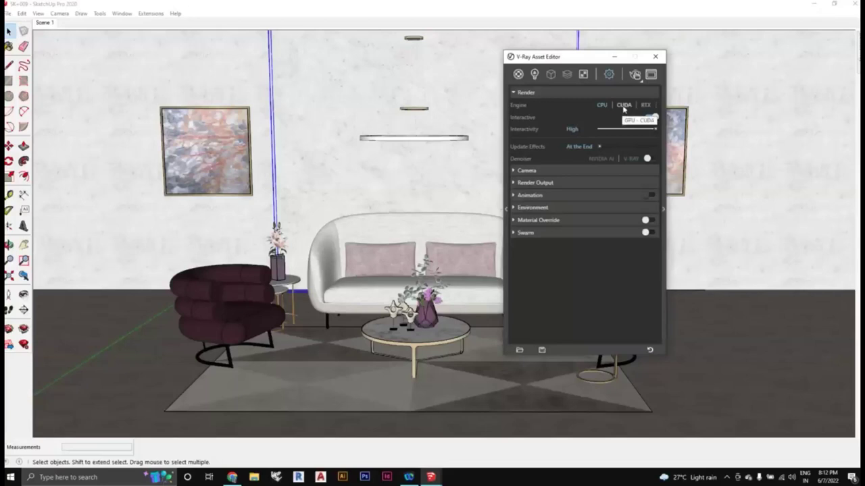
pyautogui.click(657, 106)
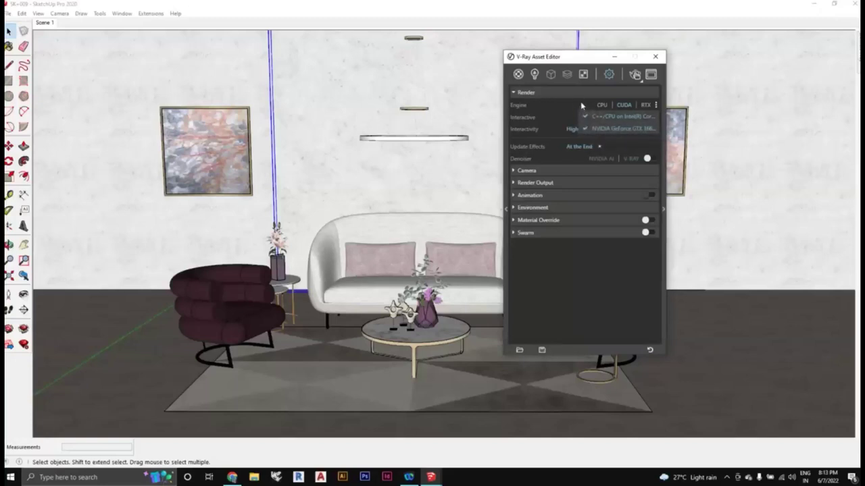
pyautogui.click(576, 108)
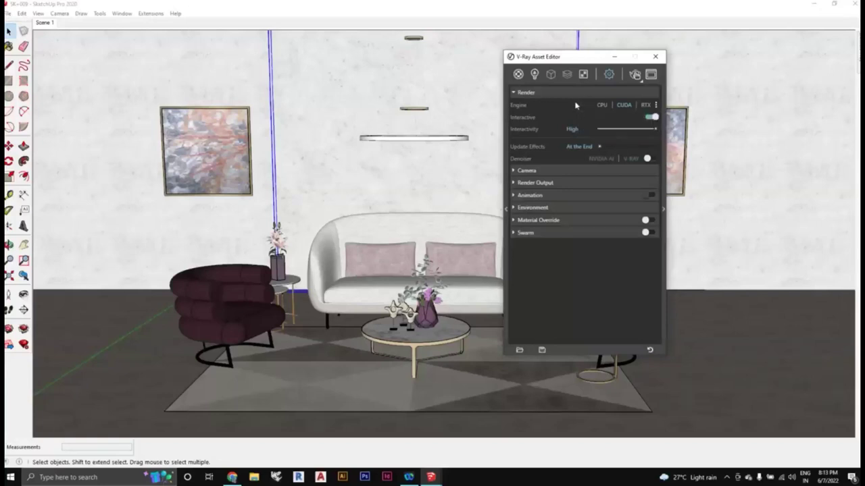
pyautogui.click(655, 106)
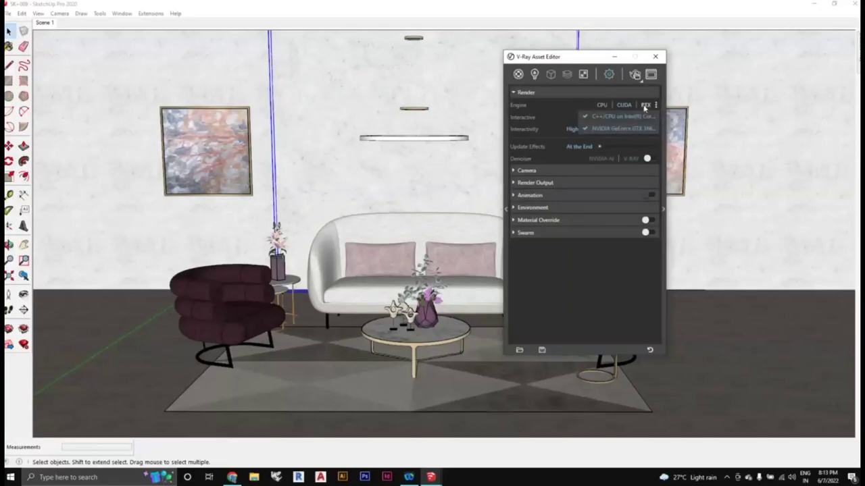
pyautogui.click(645, 107)
pyautogui.click(655, 107)
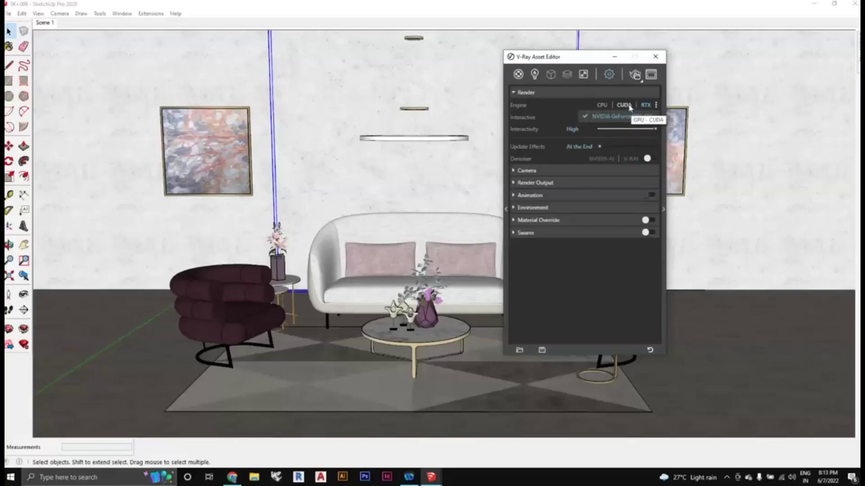
pyautogui.click(625, 105)
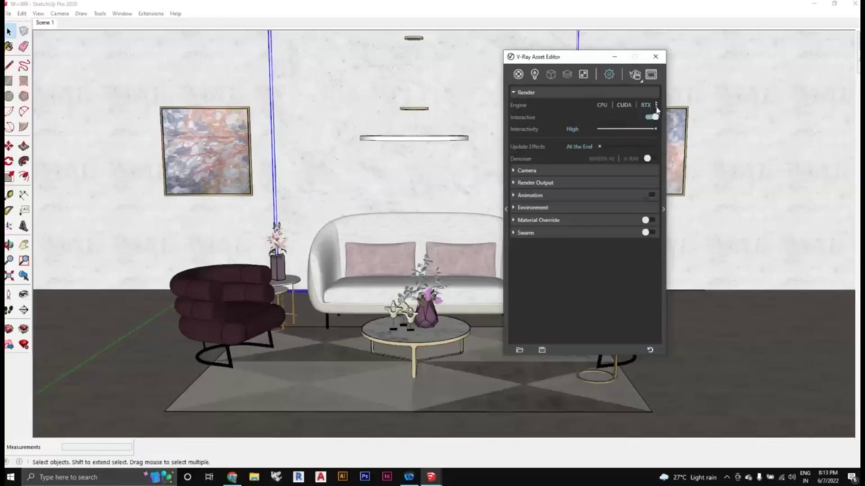
pyautogui.click(656, 106)
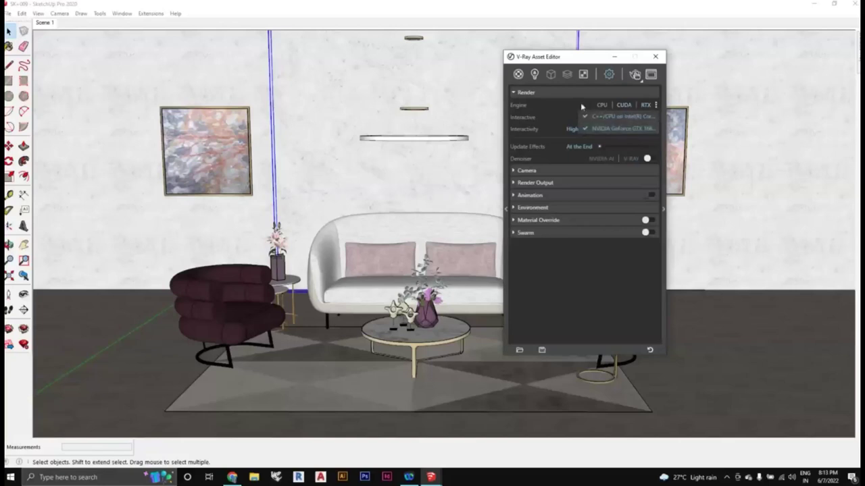
pyautogui.click(582, 107)
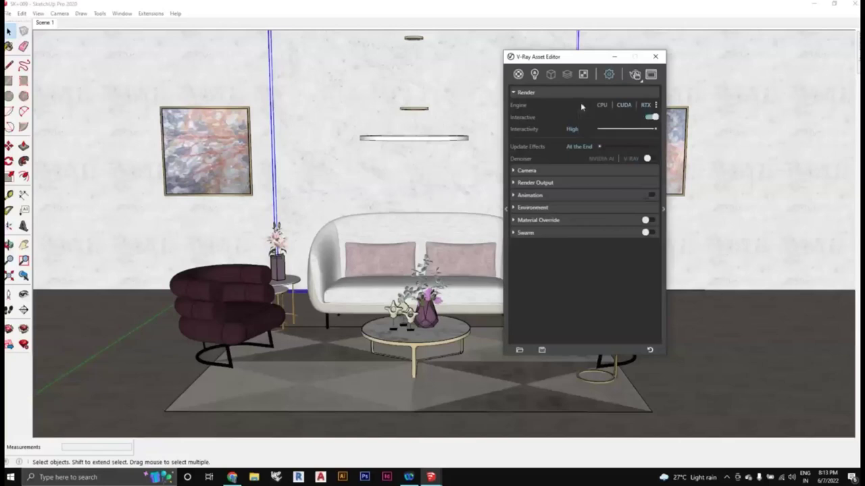
pyautogui.click(650, 118)
pyautogui.click(650, 118)
# Expand Render Output, turn Safe Frame on, and open the Aspect Ratio dropdown
pyautogui.click(533, 186)
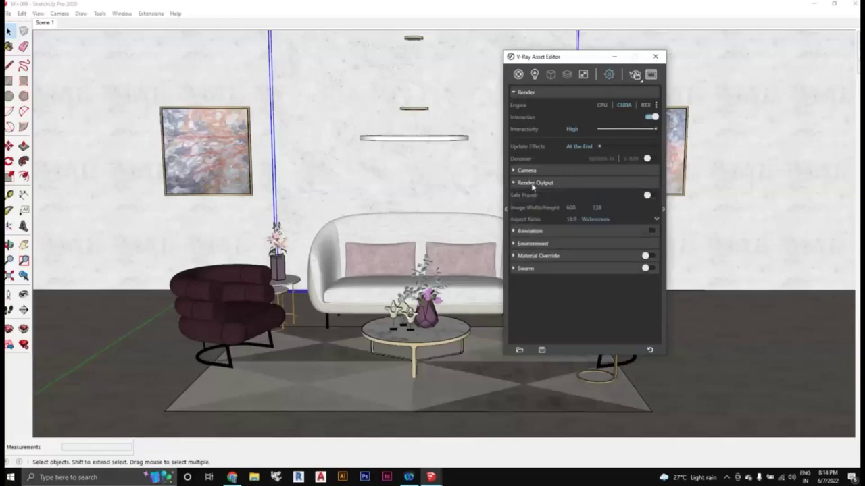
pyautogui.click(650, 196)
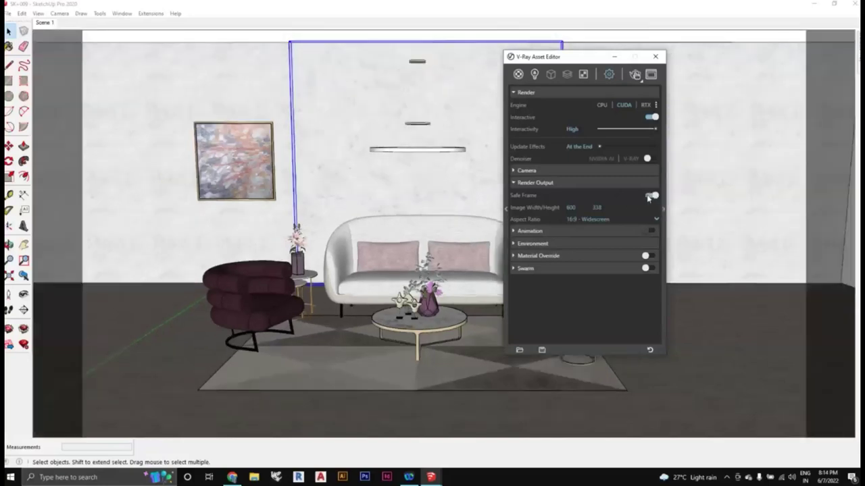
pyautogui.click(650, 196)
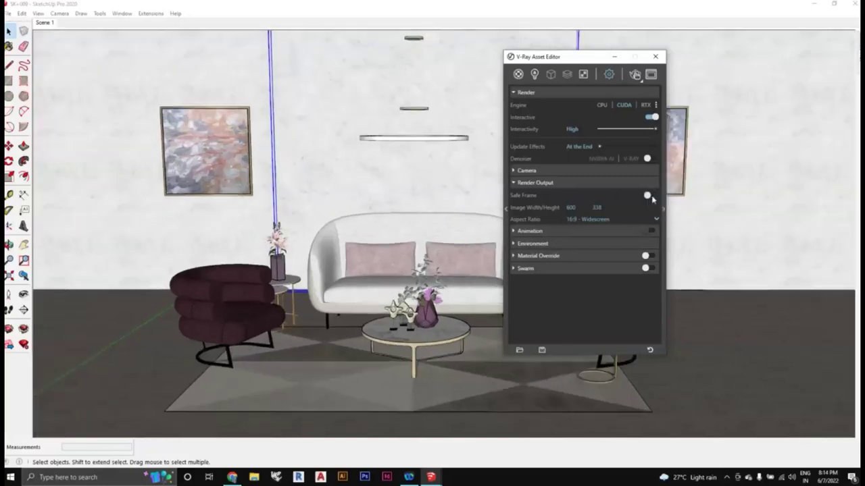
pyautogui.click(650, 196)
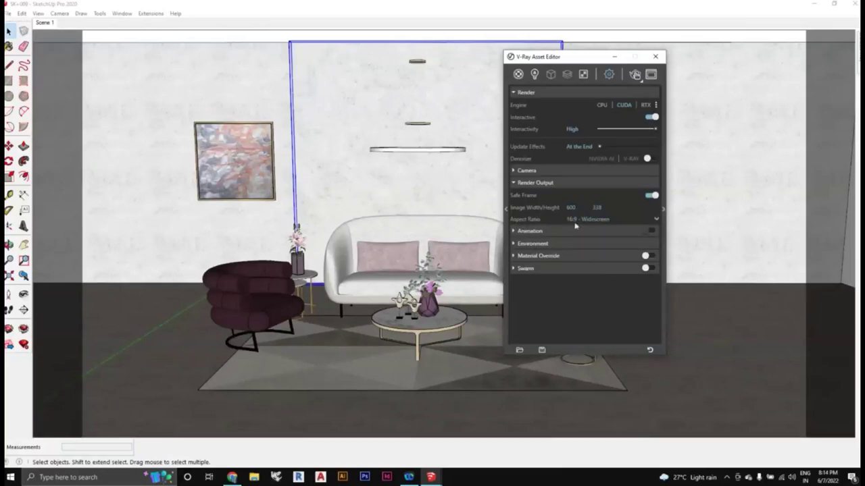
pyautogui.click(657, 220)
pyautogui.click(624, 220)
# Try 1:1 Square and 5:4 Landscape, then settle on 4:5 Portrait (270 × 338)
pyautogui.click(625, 220)
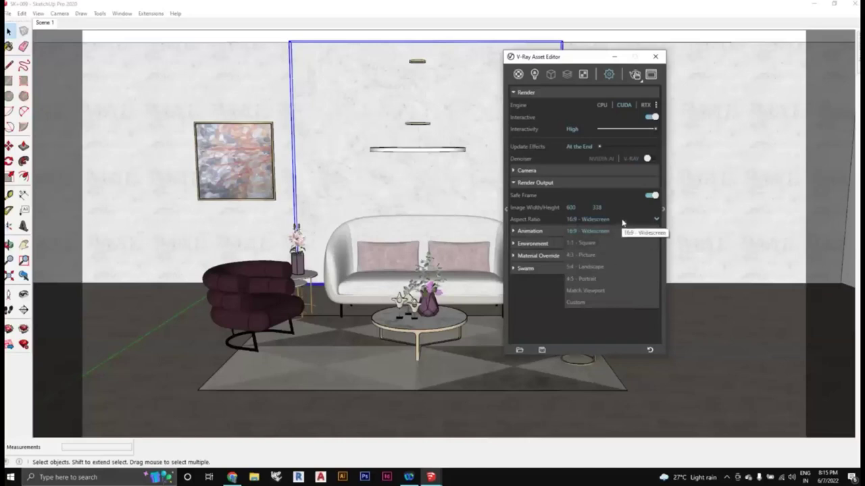
pyautogui.click(586, 243)
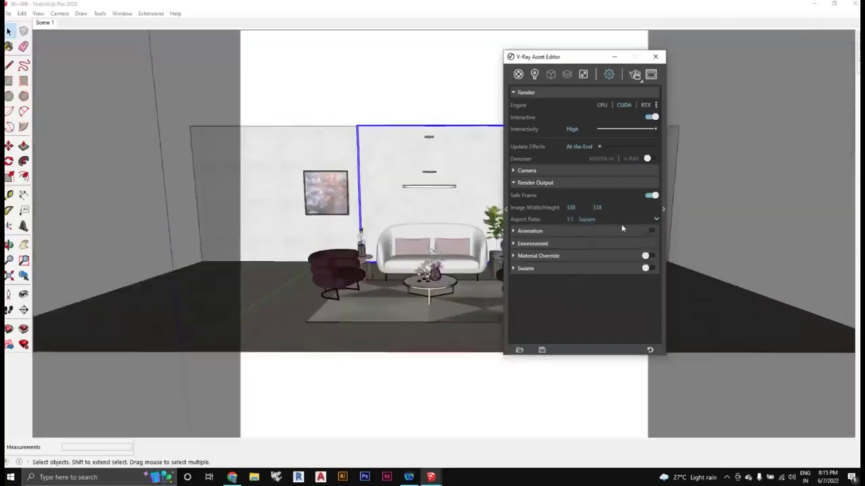
pyautogui.click(624, 221)
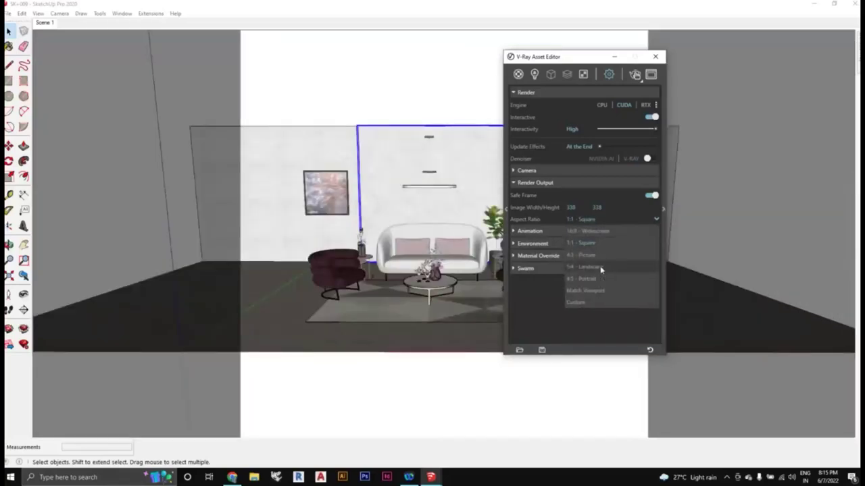
pyautogui.click(601, 270)
pyautogui.click(622, 220)
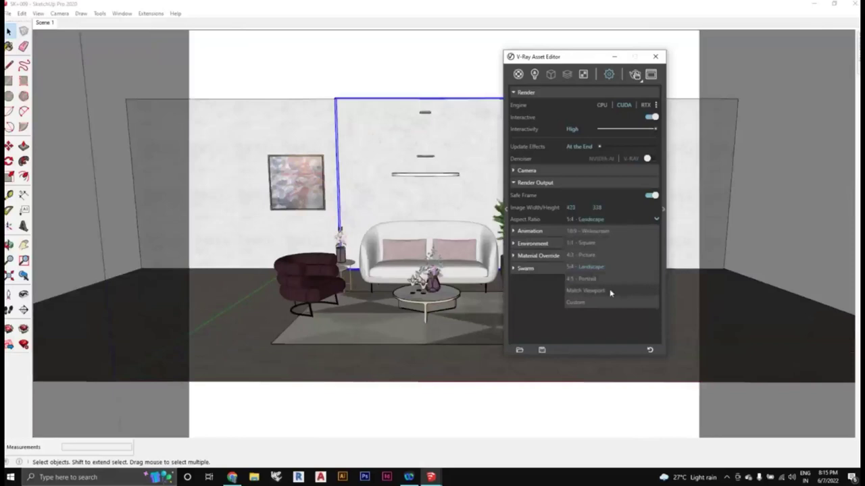
pyautogui.click(607, 280)
pyautogui.click(623, 225)
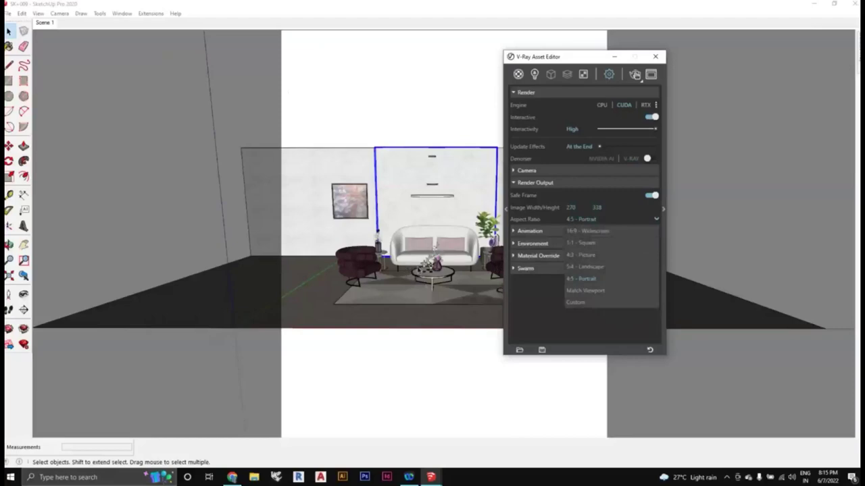
# Zoom and orbit the viewport to face the living room
pyautogui.scroll(5, 418, 291)
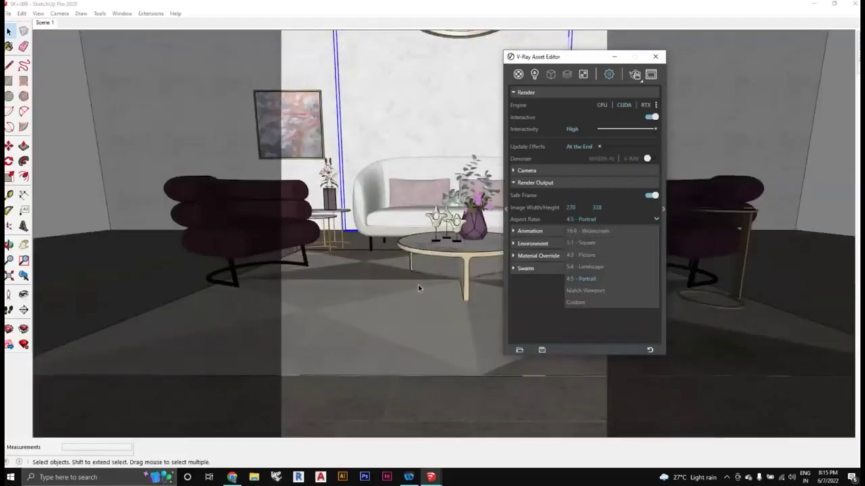
pyautogui.scroll(-4, 414, 301)
pyautogui.scroll(3, 398, 311)
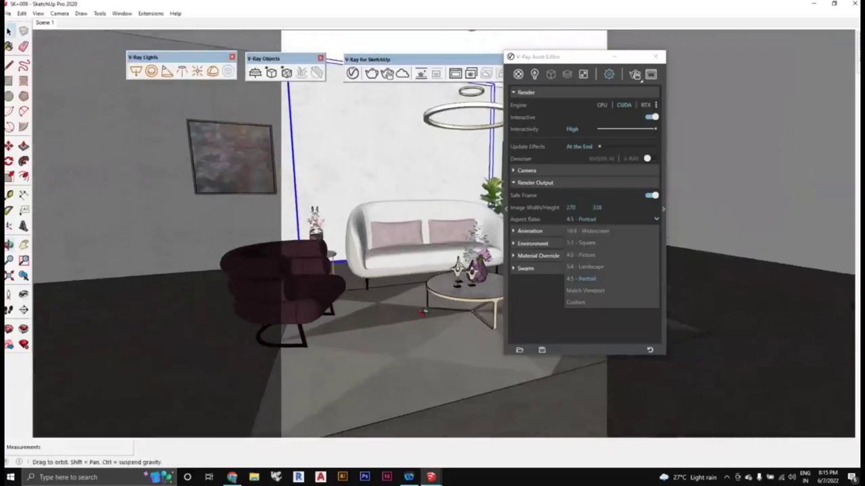
pyautogui.scroll(-6, 403, 322)
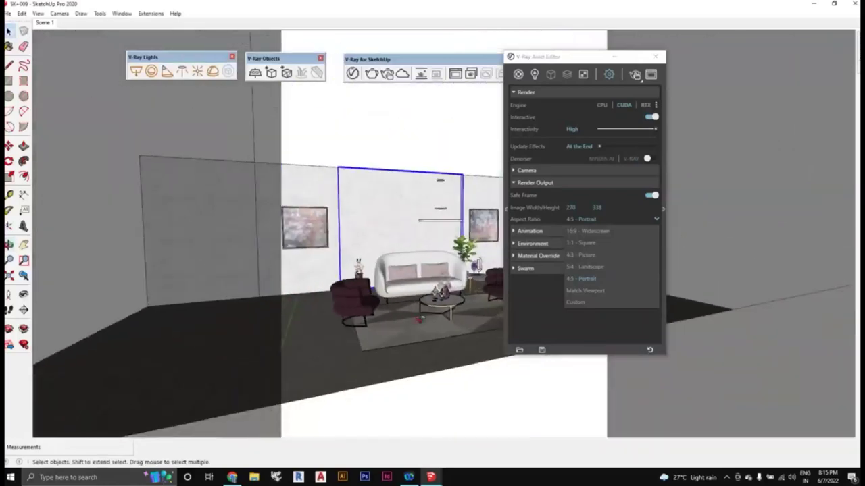
pyautogui.scroll(2, 436, 323)
pyautogui.scroll(-1, 436, 323)
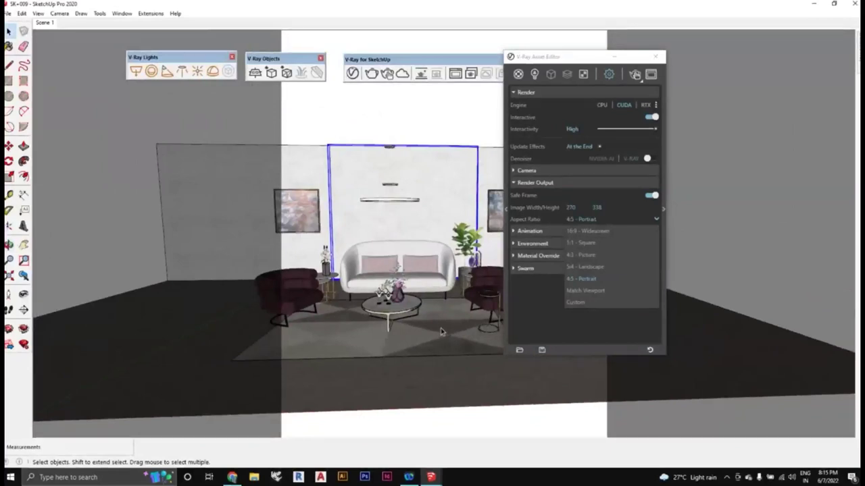
pyautogui.moveTo(444, 335); pyautogui.dragTo(454, 335, button='middle')
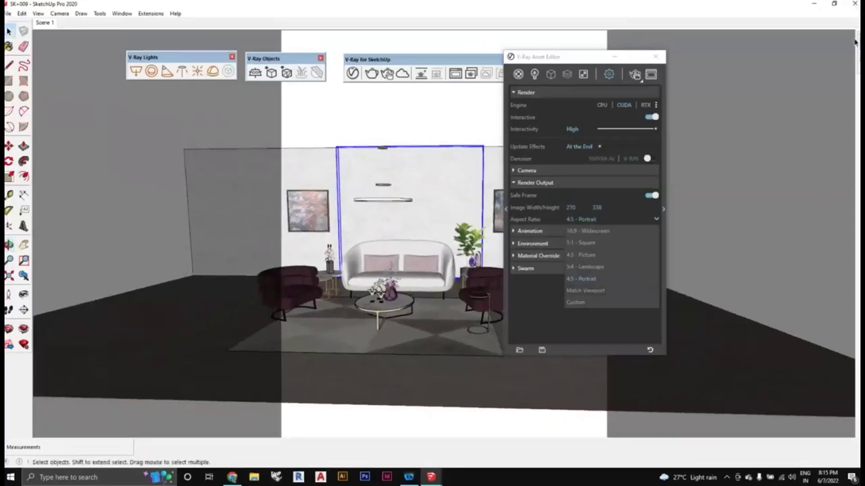
pyautogui.scroll(2, 387, 284)
pyautogui.moveTo(386, 280); pyautogui.dragTo(423, 287, button='middle')
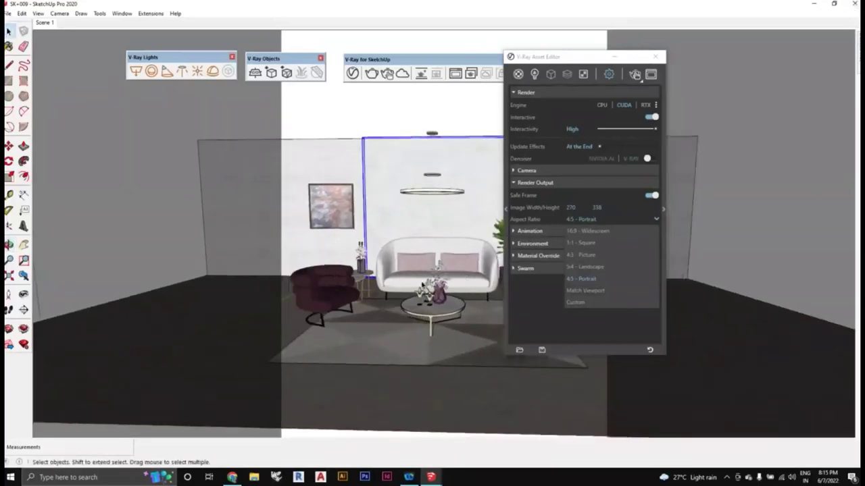
# Set the aspect ratio back to 16:9 Widescreen (601 × 338) and level the view front-on
pyautogui.click(587, 230)
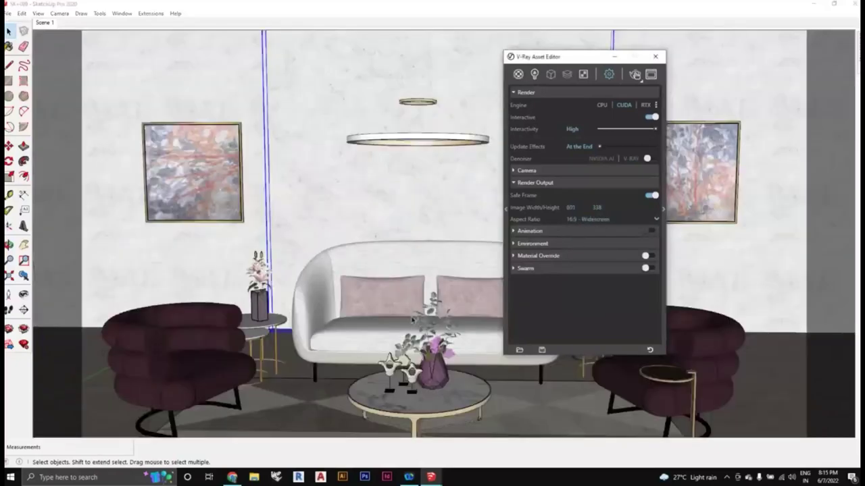
pyautogui.scroll(-2, 413, 319)
pyautogui.moveTo(414, 319); pyautogui.dragTo(459, 292, button='middle')
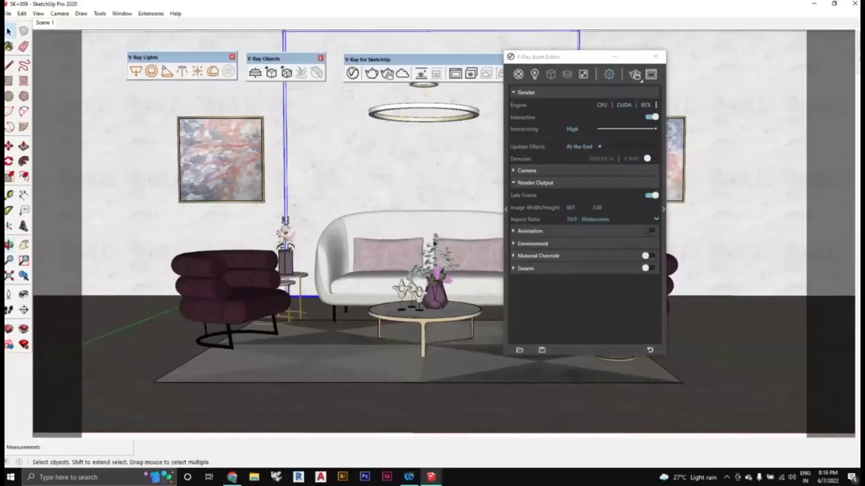
pyautogui.moveTo(446, 265); pyautogui.dragTo(443, 259, button='middle')
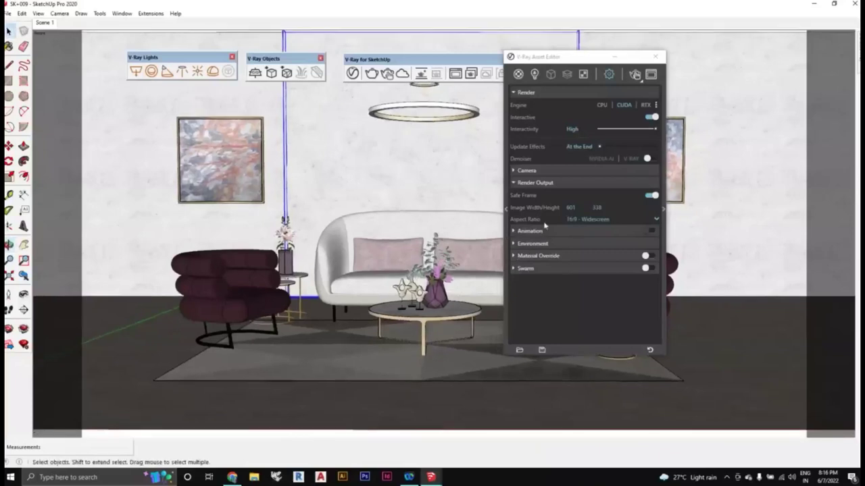
# Change the image width to 600 (600 × 338) and shift the Asset Editor right
pyautogui.click(581, 208)
pyautogui.click(592, 209)
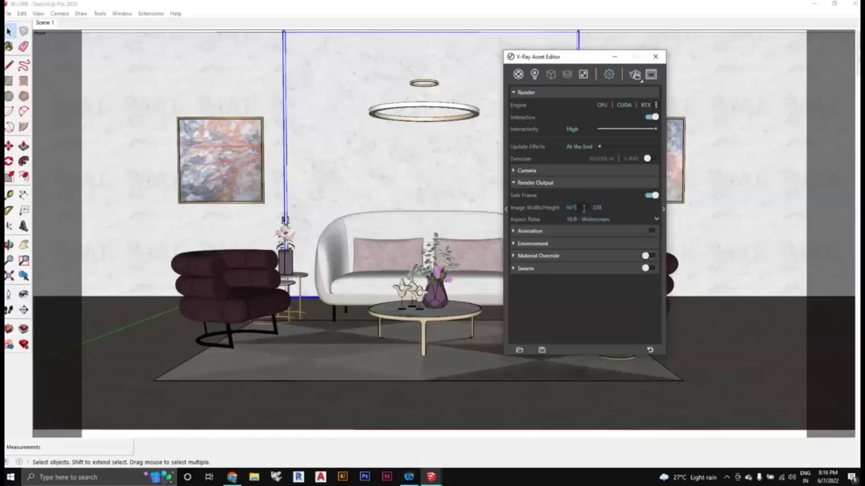
pyautogui.moveTo(584, 208); pyautogui.dragTo(558, 211)
pyautogui.press('BackSpace')
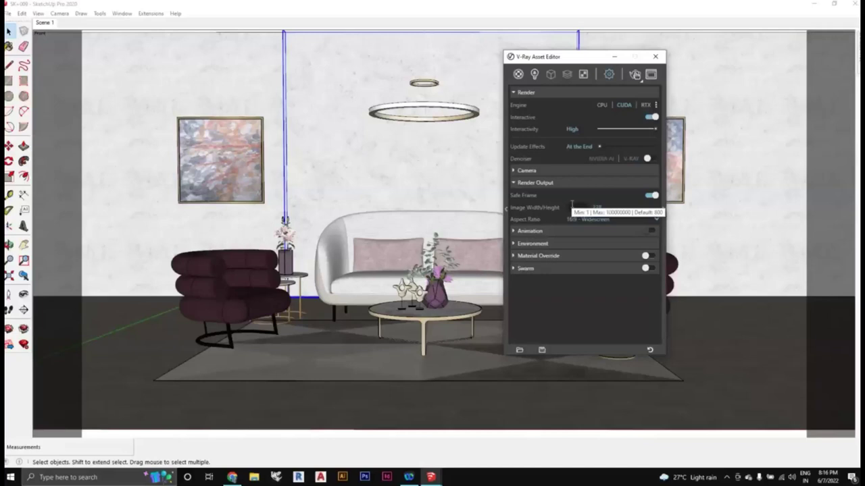
pyautogui.write('1')
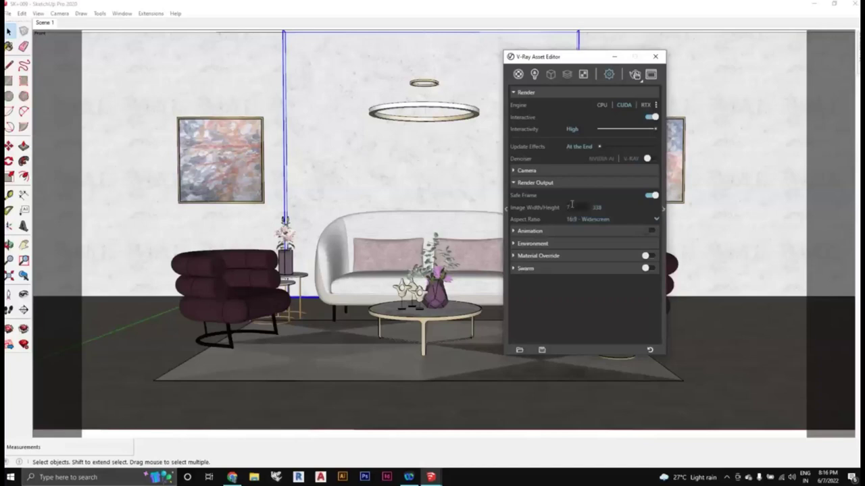
pyautogui.write('600')
pyautogui.press('Return')
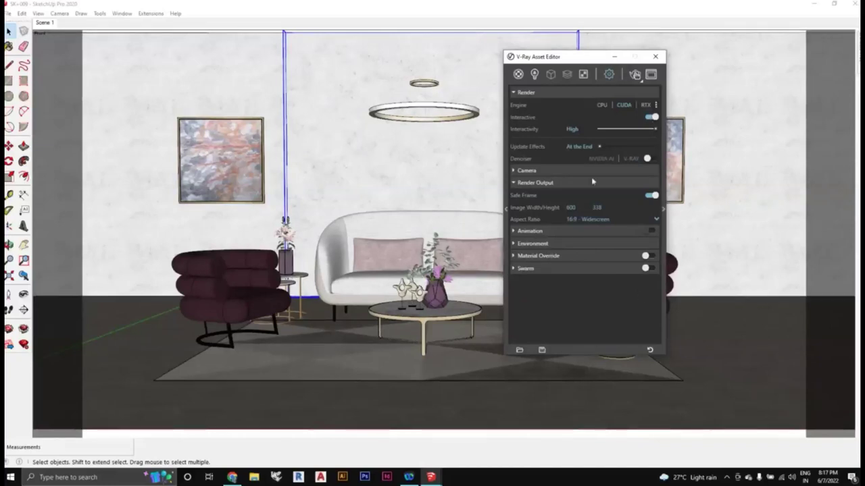
pyautogui.moveTo(578, 59); pyautogui.dragTo(599, 65)
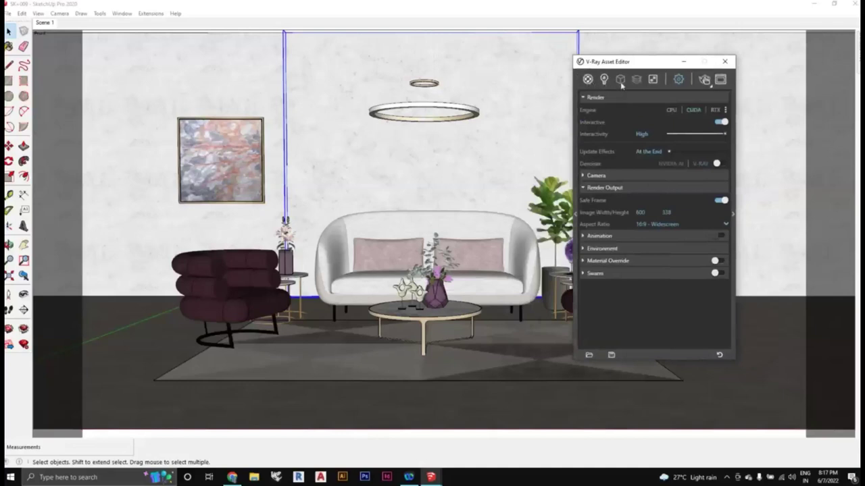
# Select the potted plant and browse the scene's materials, including Polished Concrete Old and Translucent Glass Grey
pyautogui.click(547, 193)
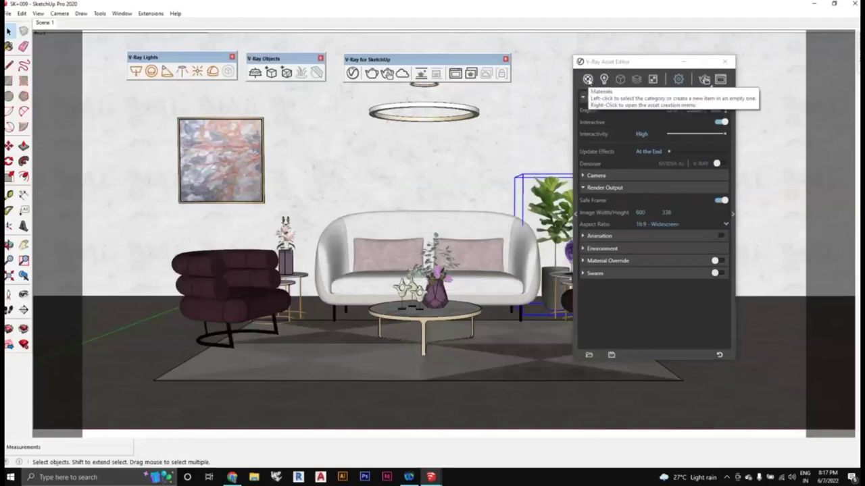
pyautogui.click(587, 79)
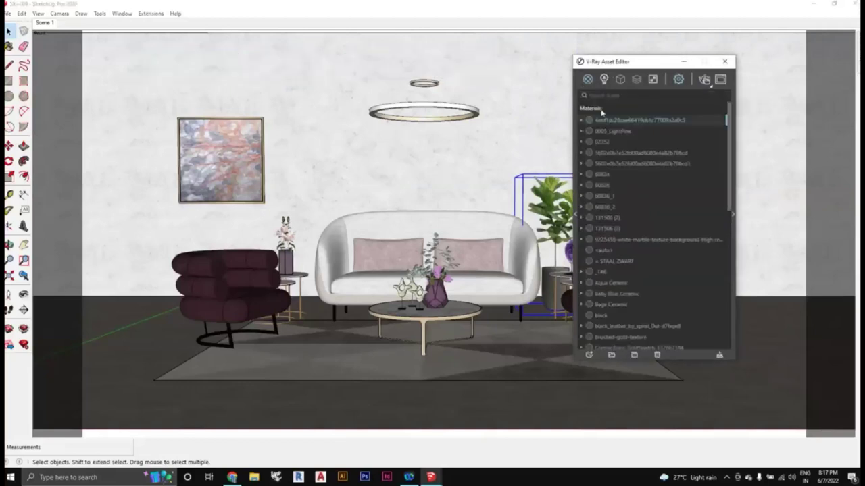
pyautogui.scroll(-1, 626, 155)
pyautogui.scroll(-4, 625, 155)
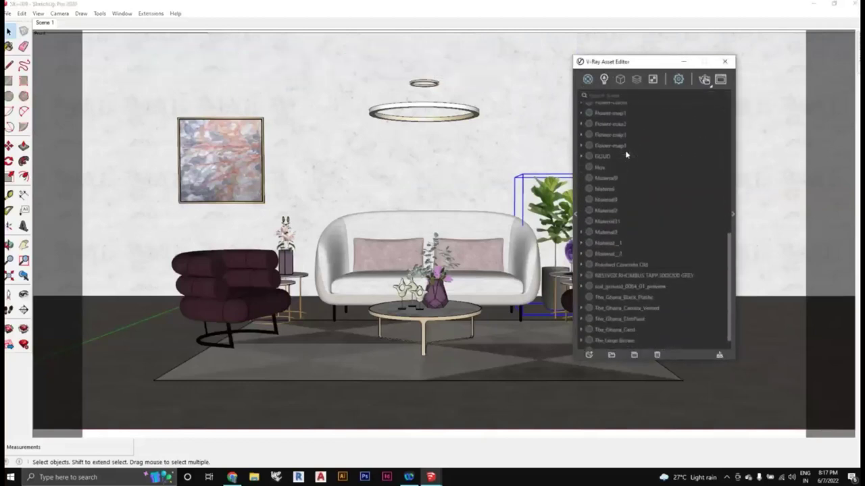
pyautogui.scroll(6, 626, 155)
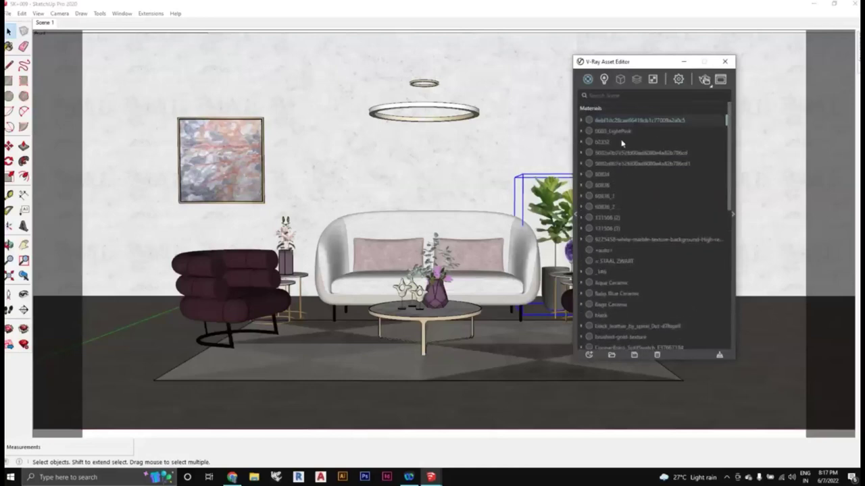
pyautogui.scroll(-7, 610, 142)
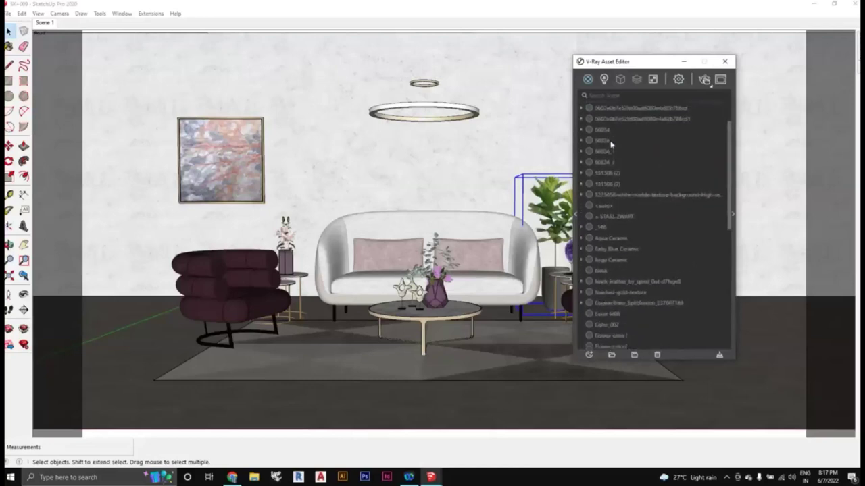
pyautogui.scroll(-3, 612, 150)
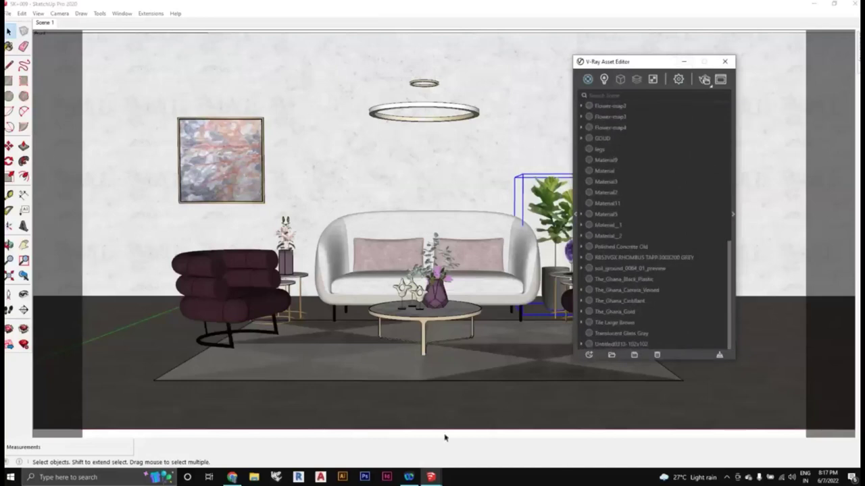
pyautogui.scroll(3, 632, 300)
pyautogui.scroll(3, 632, 300)
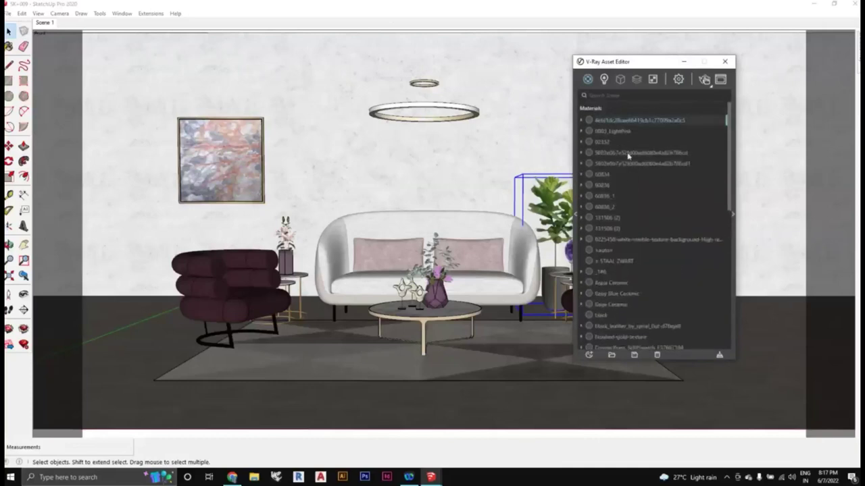
pyautogui.scroll(-3, 631, 156)
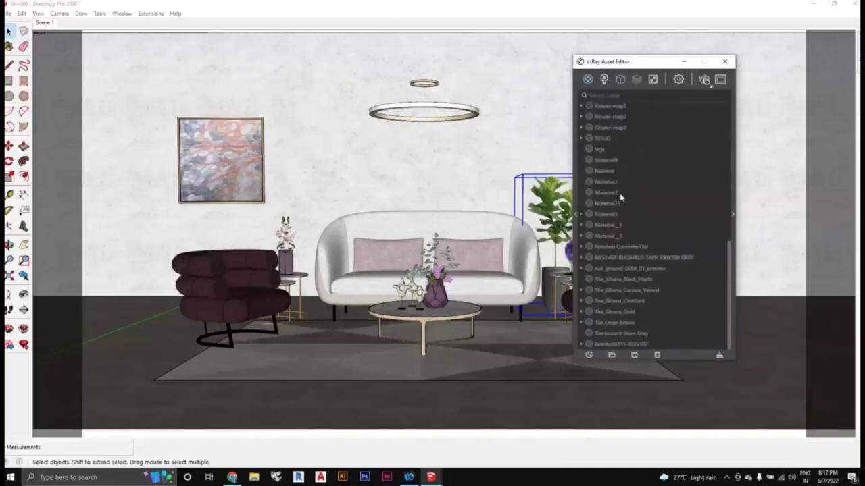
pyautogui.scroll(4, 619, 195)
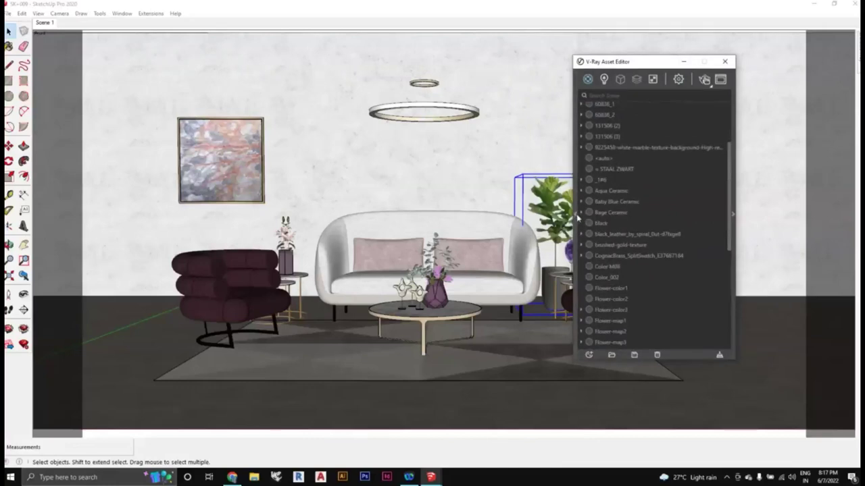
# Expand the Asset Editor's library panel and show its ready-made Materials library
pyautogui.click(577, 215)
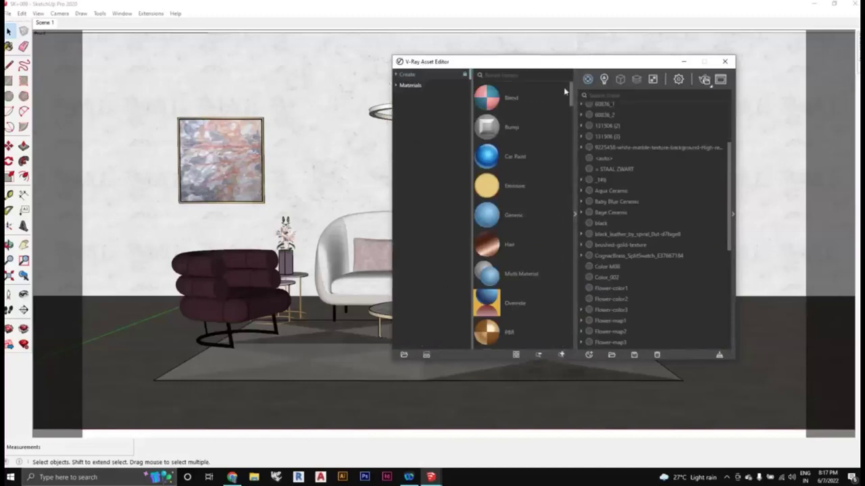
pyautogui.scroll(-5, 513, 184)
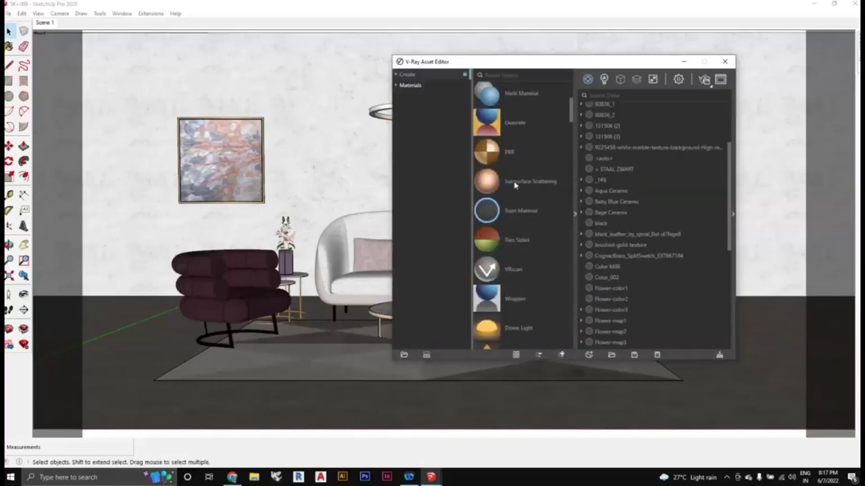
pyautogui.scroll(5, 515, 185)
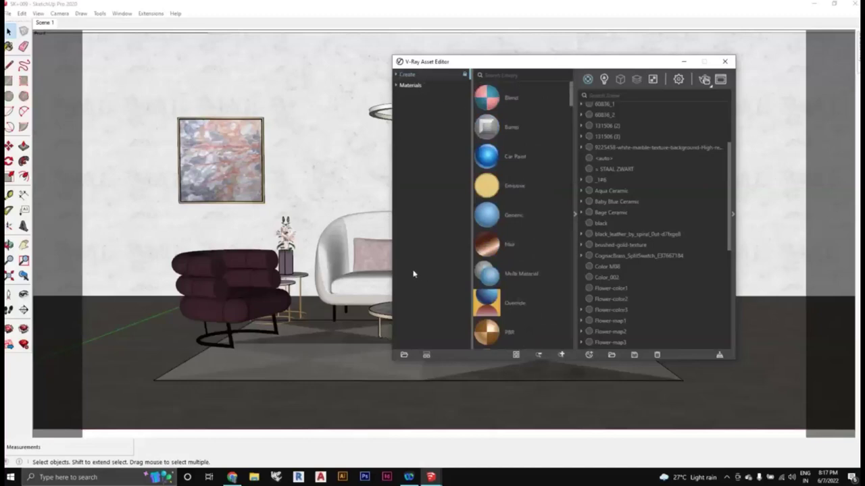
pyautogui.click(411, 85)
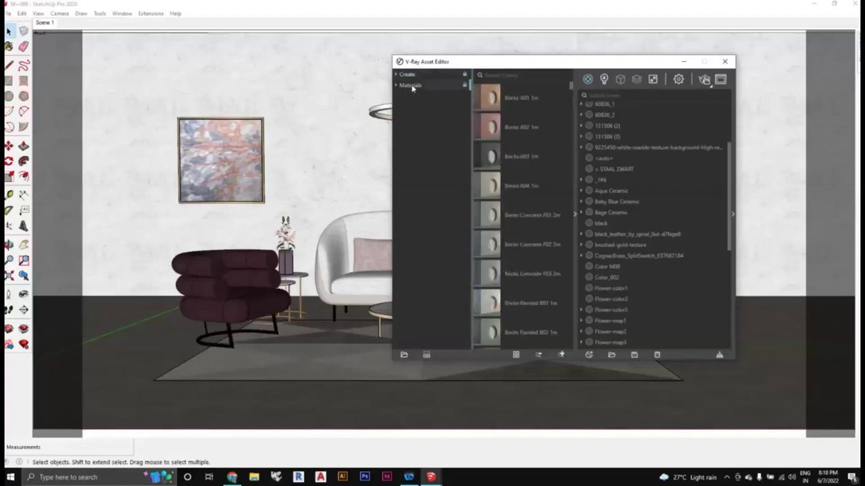
pyautogui.scroll(-10, 513, 106)
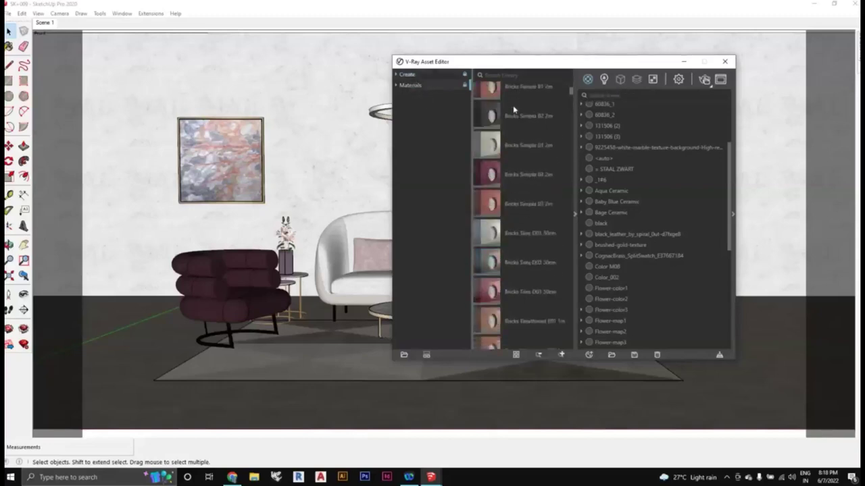
pyautogui.scroll(10, 513, 106)
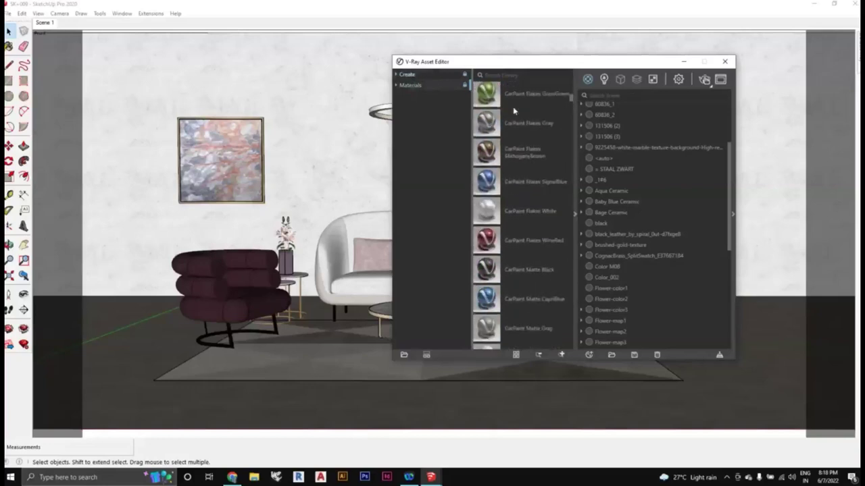
# Expand the Materials folder into categories like Bricks, Fabric and Wood & Laminate, then select the rug
pyautogui.click(396, 87)
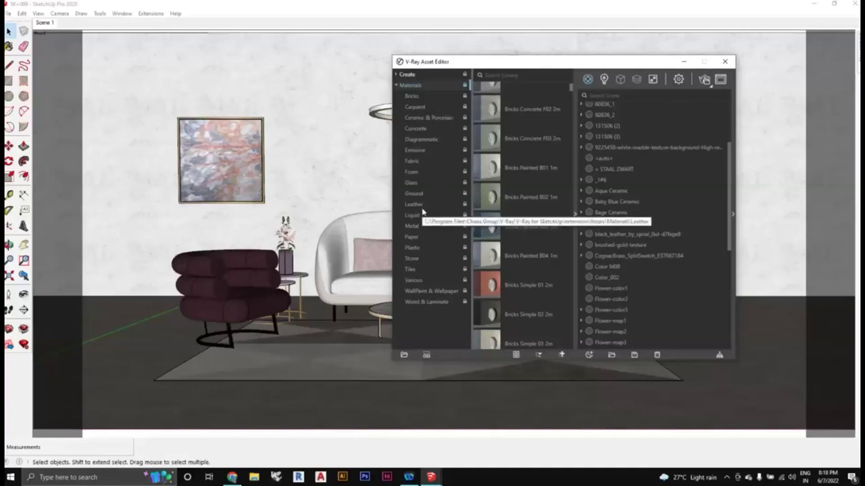
pyautogui.scroll(-3, 554, 237)
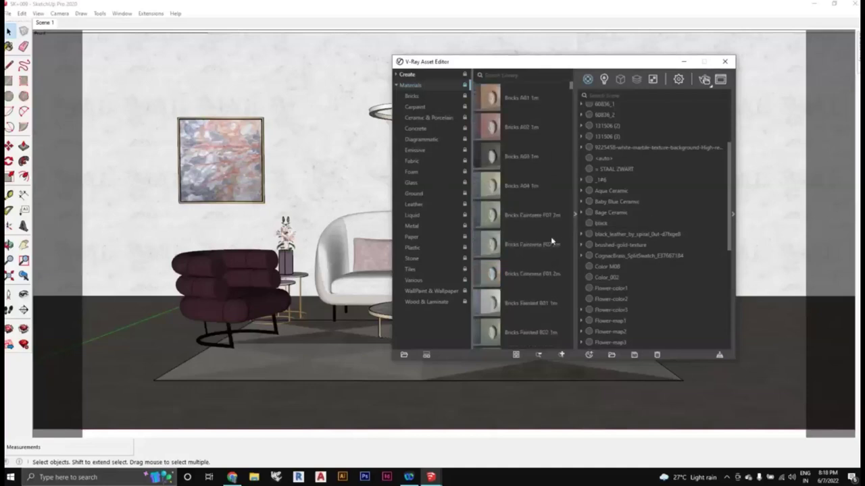
pyautogui.scroll(-3, 518, 227)
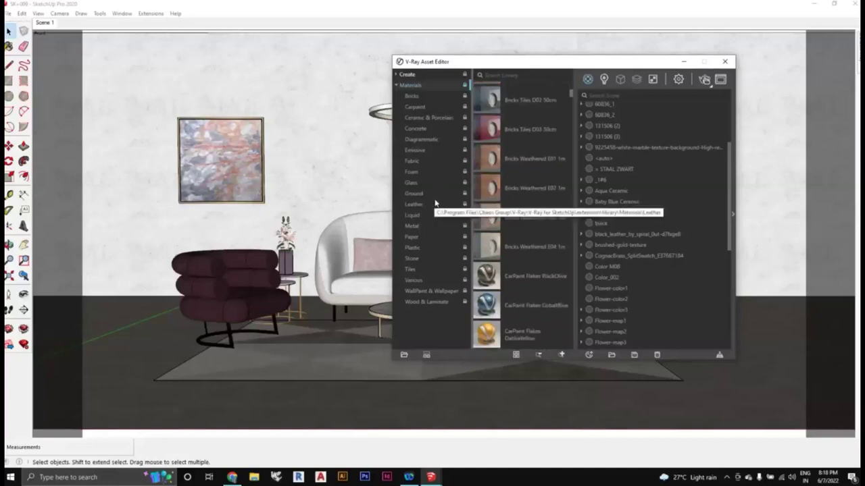
pyautogui.scroll(-2, 514, 214)
pyautogui.scroll(-3, 514, 213)
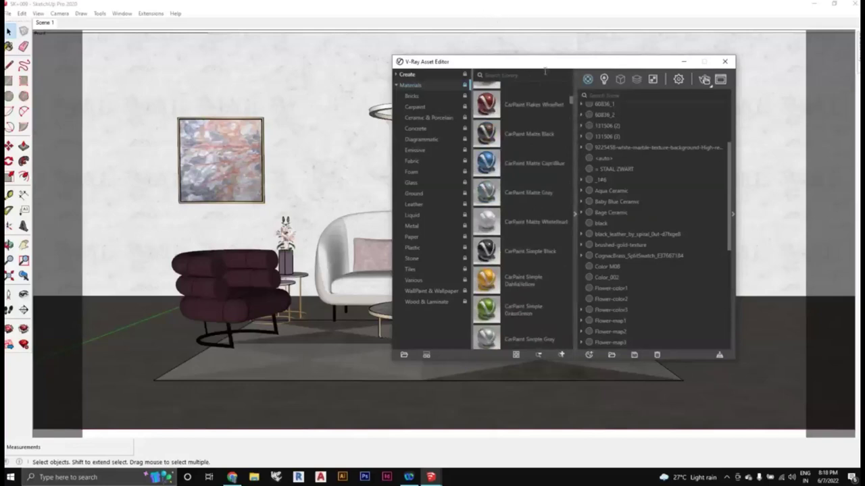
pyautogui.click(483, 17)
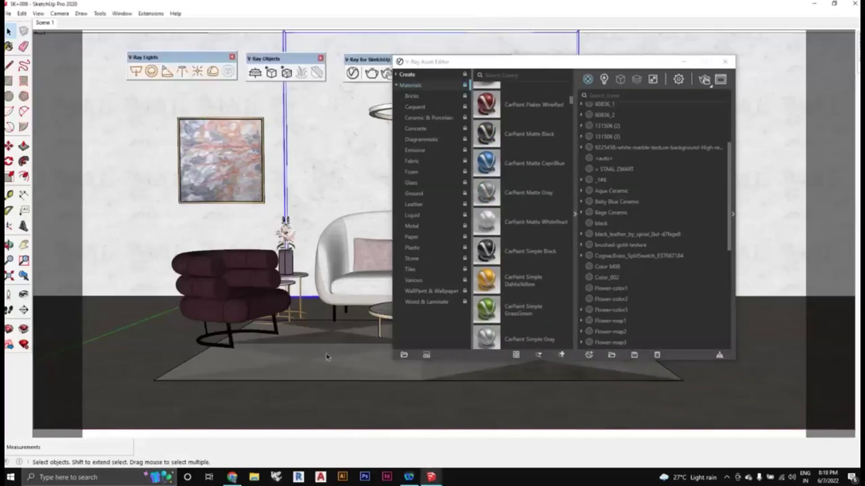
pyautogui.click(347, 377)
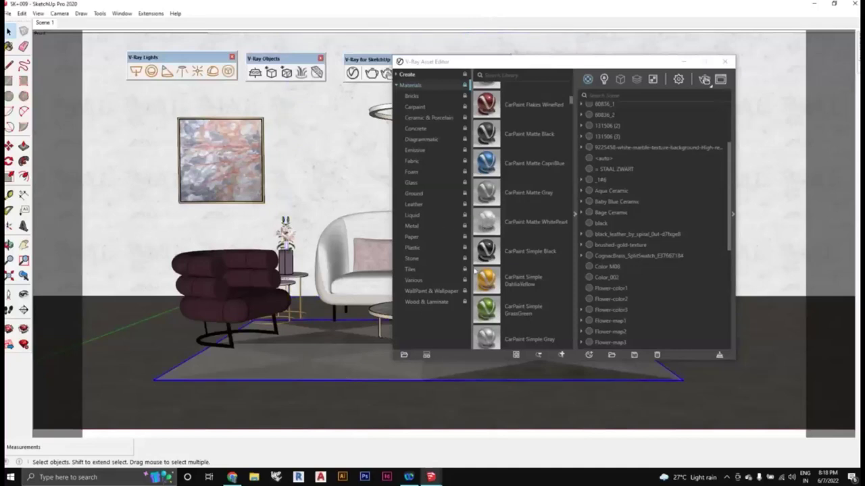
# Set the V-Ray image width to 1000 (1000 × 563) and re-render the living room interactively
pyautogui.click(705, 80)
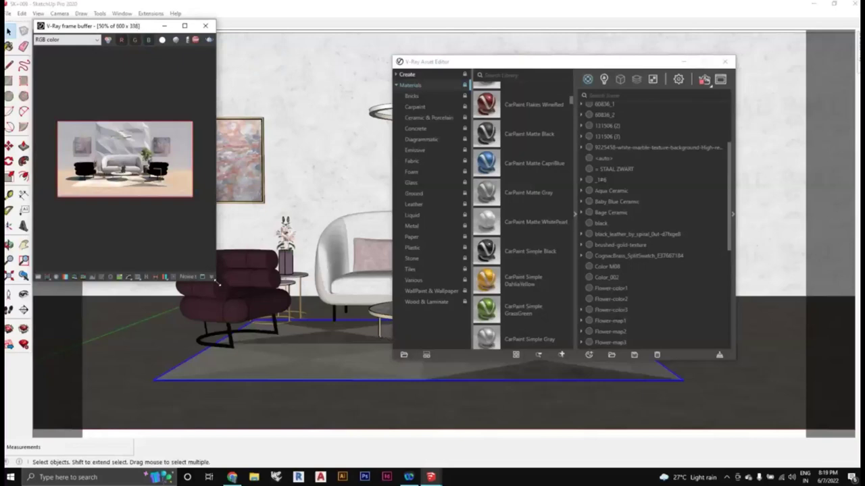
pyautogui.moveTo(217, 284); pyautogui.dragTo(217, 184)
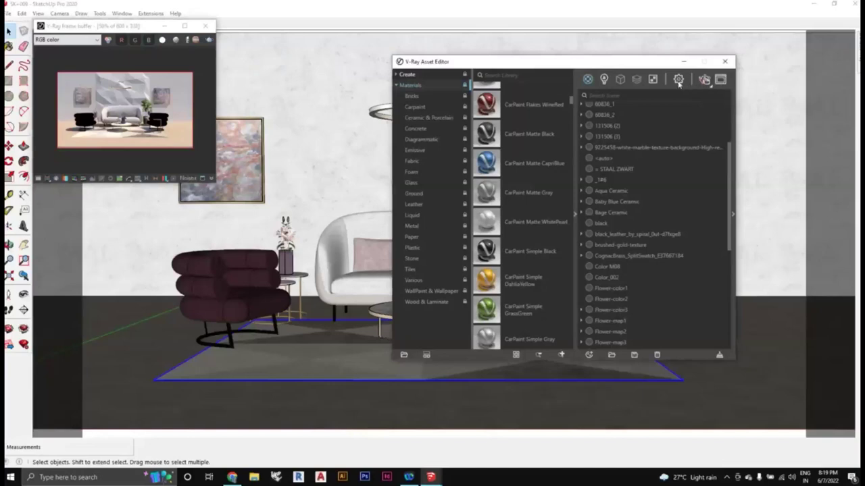
pyautogui.click(678, 79)
pyautogui.moveTo(652, 209); pyautogui.dragTo(603, 215)
pyautogui.write('100')
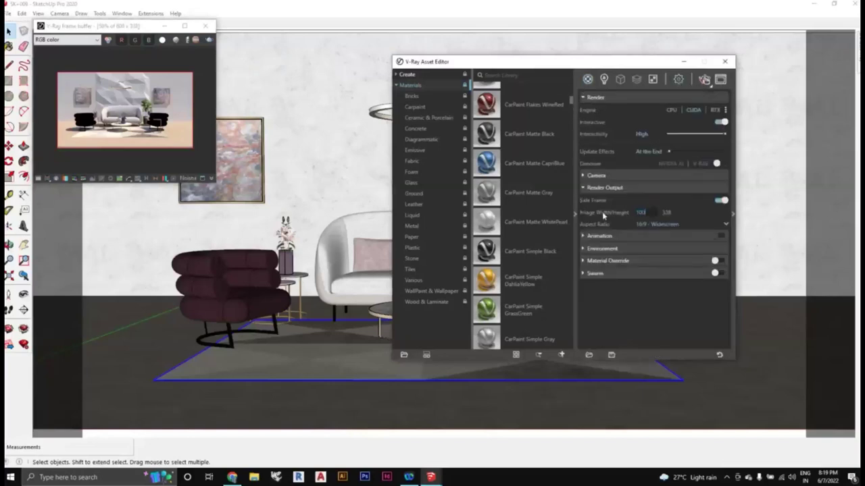
pyautogui.write('0')
pyautogui.press('Return')
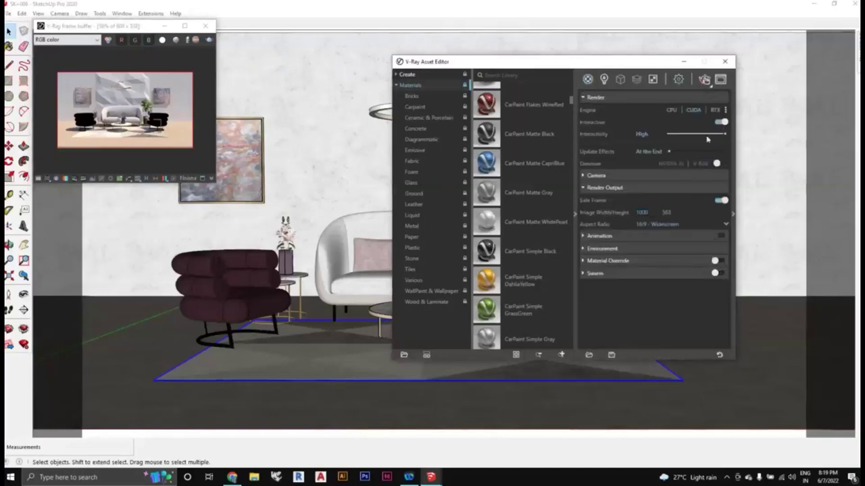
pyautogui.click(706, 81)
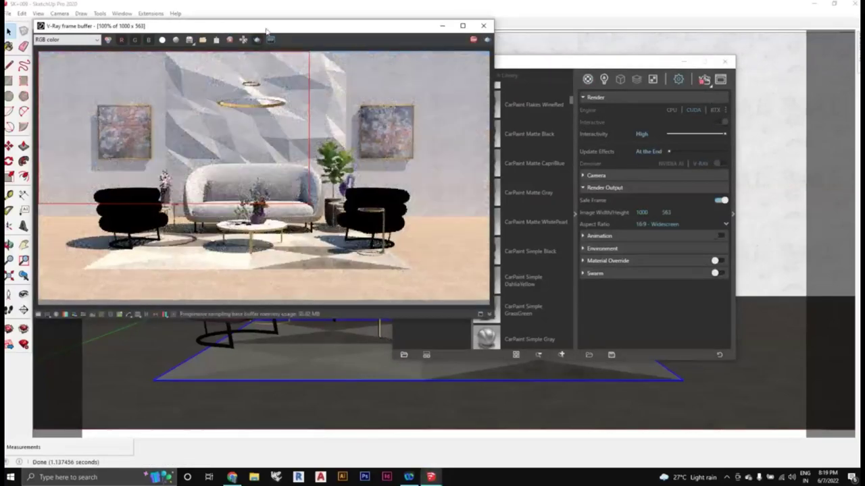
# Move the frame buffer aside, restart and stop the interactive render, then close the V-Ray Frame Buffer
pyautogui.moveTo(266, 28); pyautogui.dragTo(226, 27)
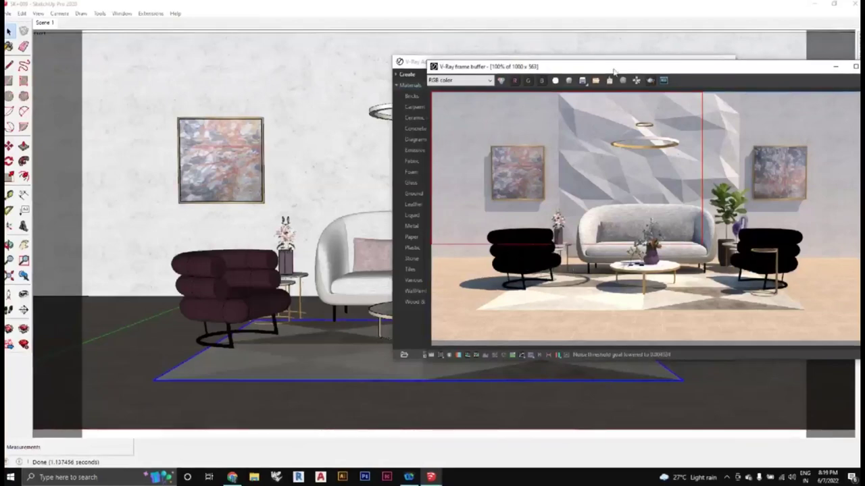
pyautogui.moveTo(613, 71); pyautogui.dragTo(188, 71)
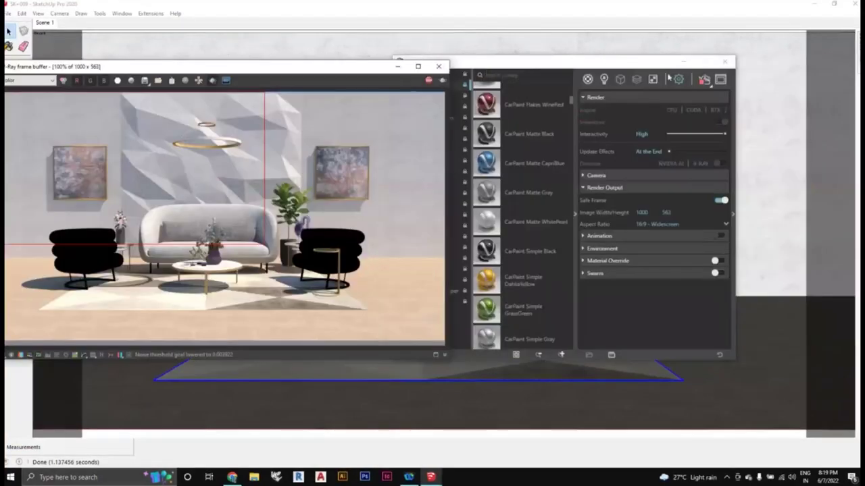
pyautogui.click(705, 81)
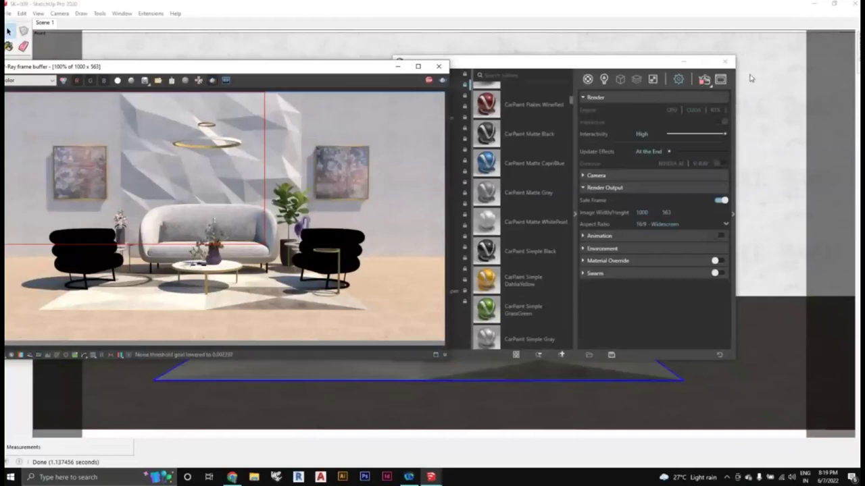
pyautogui.click(808, 68)
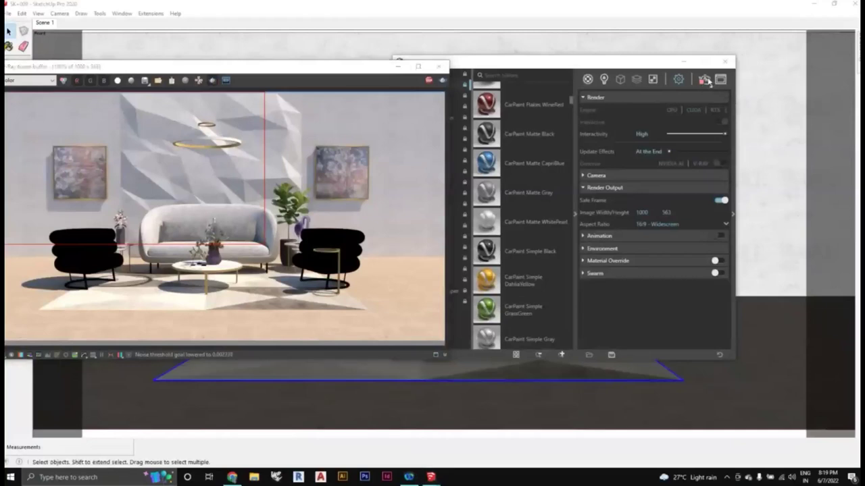
pyautogui.click(704, 80)
pyautogui.moveTo(303, 74); pyautogui.dragTo(283, 87)
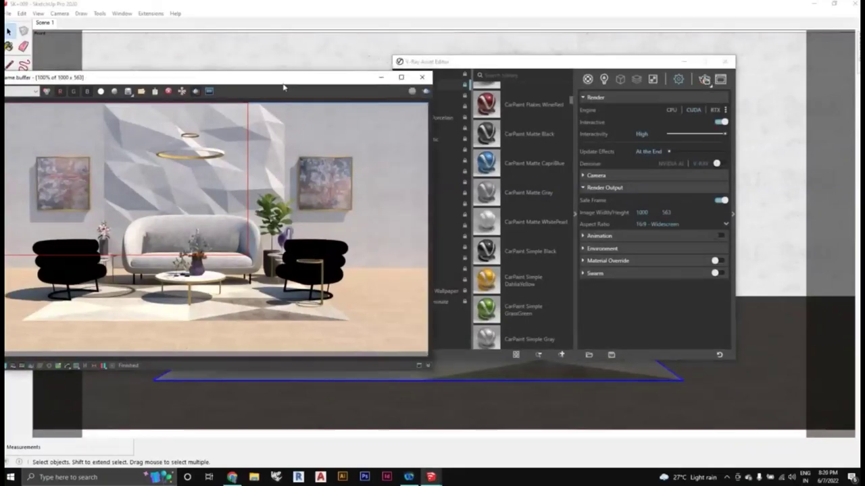
pyautogui.click(420, 80)
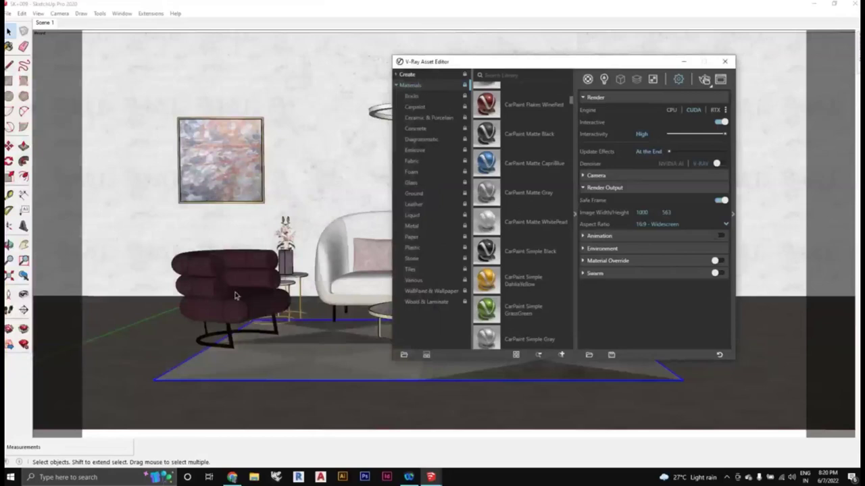
# Select the left armchair, frame both armchairs, and list Fabric presets such as Fabric A02 Purple 20cm
pyautogui.click(236, 295)
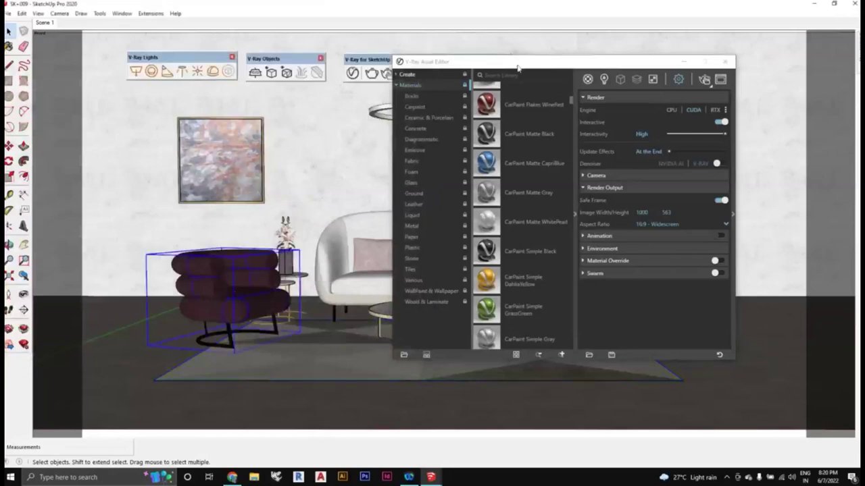
pyautogui.moveTo(518, 68); pyautogui.dragTo(606, 68)
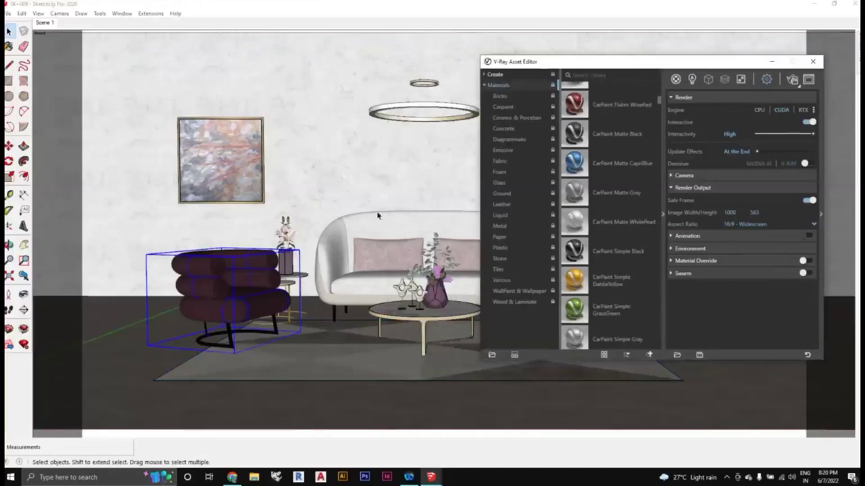
pyautogui.scroll(-5, 361, 213)
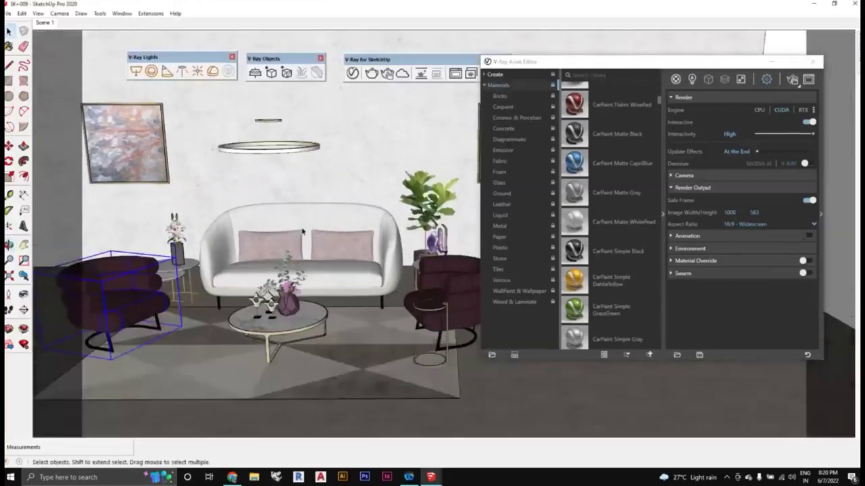
pyautogui.scroll(3, 279, 263)
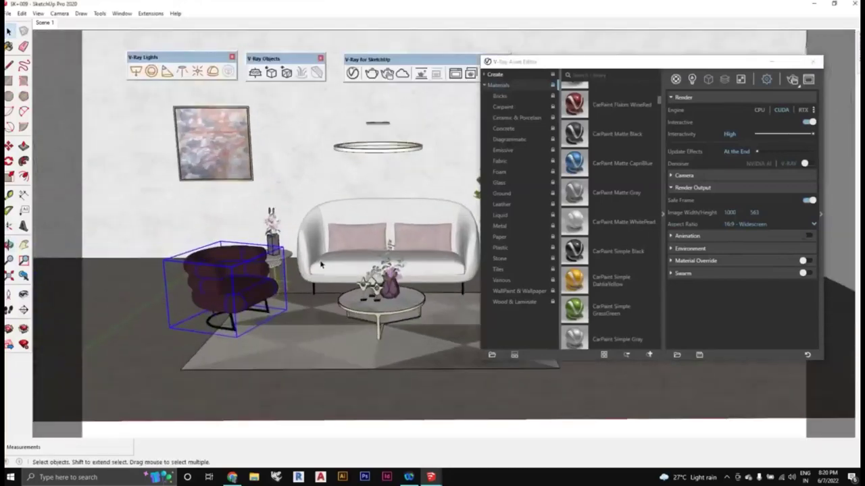
pyautogui.moveTo(333, 268); pyautogui.dragTo(291, 269, button='middle')
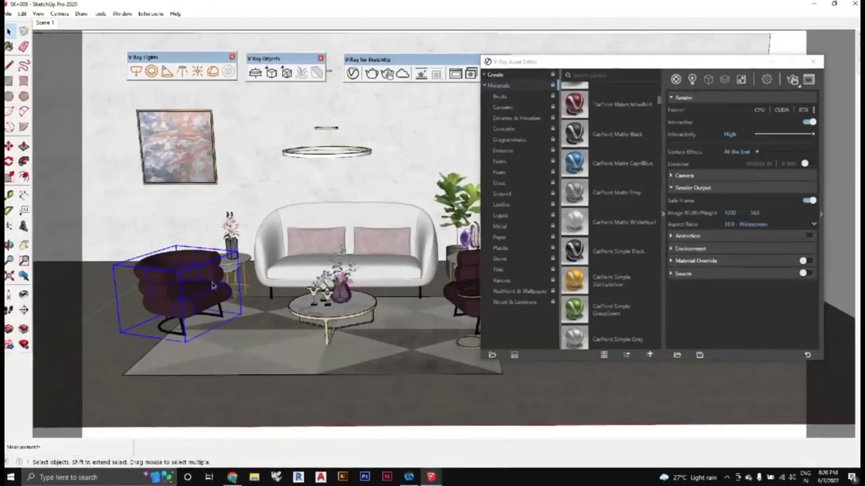
pyautogui.click(503, 162)
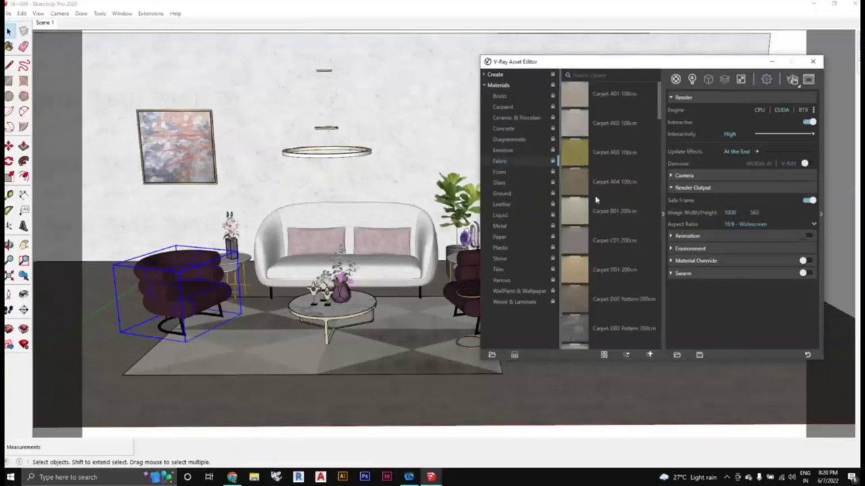
pyautogui.scroll(-5, 599, 196)
pyautogui.scroll(-3, 588, 243)
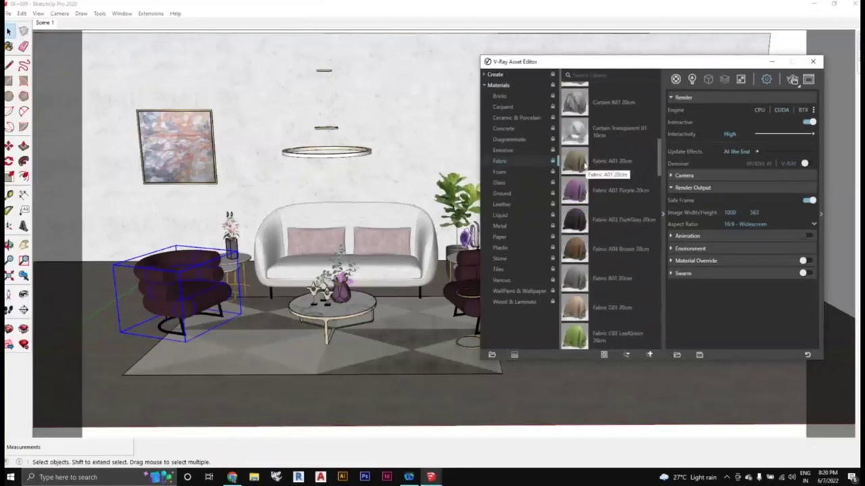
# Add Fabric A01 from the V-Ray library to the scene's materials
pyautogui.click(674, 80)
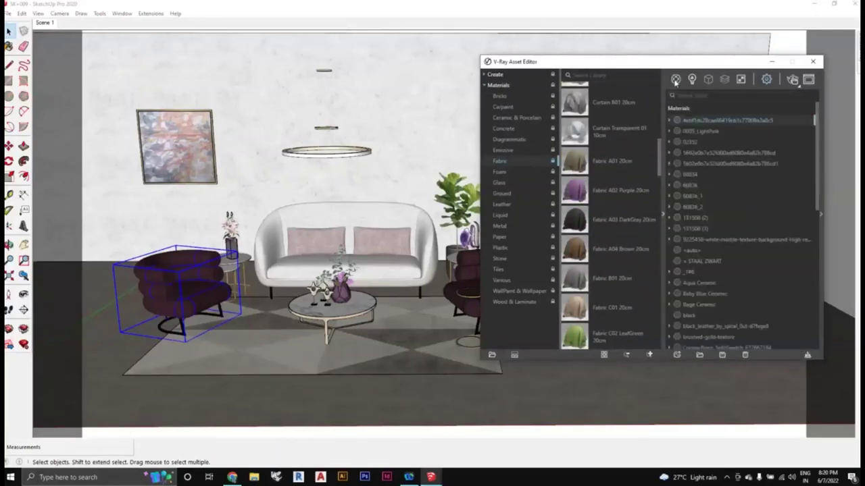
pyautogui.scroll(2, 706, 155)
pyautogui.moveTo(588, 168); pyautogui.dragTo(748, 188)
pyautogui.scroll(-7, 736, 300)
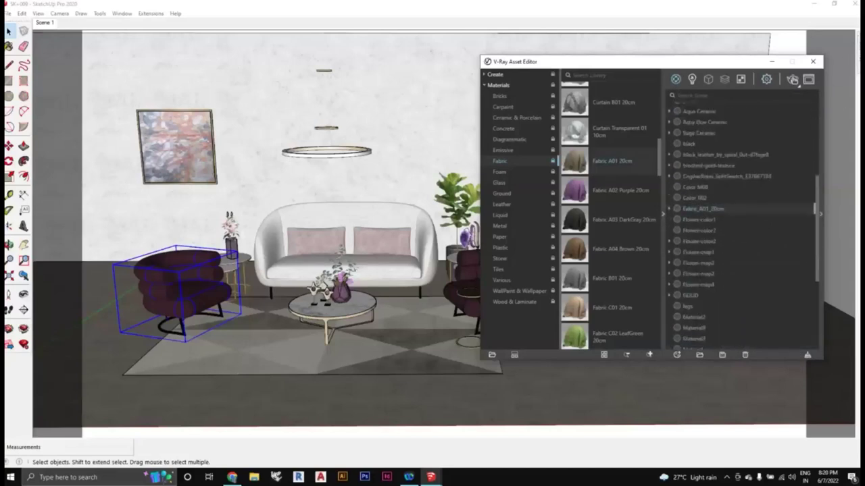
# Pin the Default Tray and paint the left armchair with Fabric_A01_20cm
pyautogui.click(792, 79)
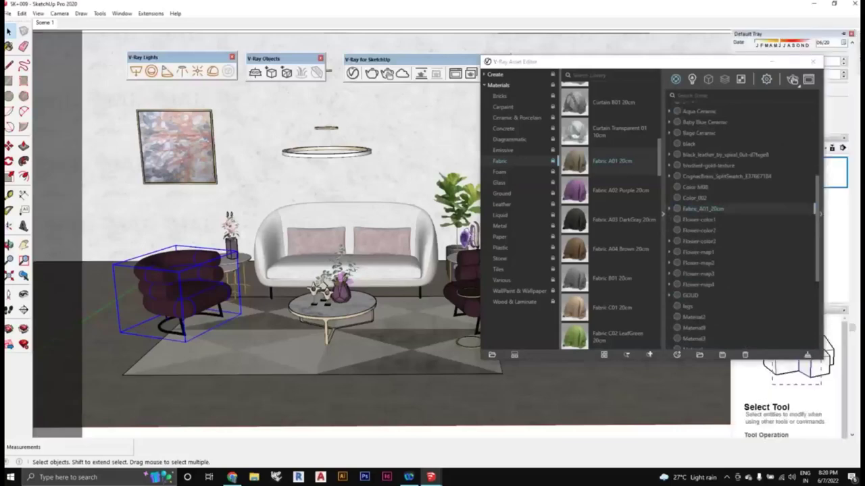
pyautogui.click(847, 35)
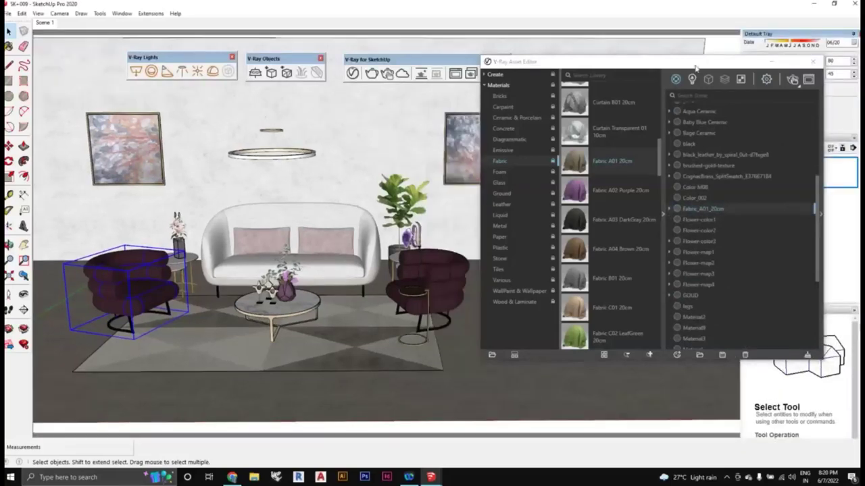
pyautogui.moveTo(696, 62); pyautogui.dragTo(517, 57)
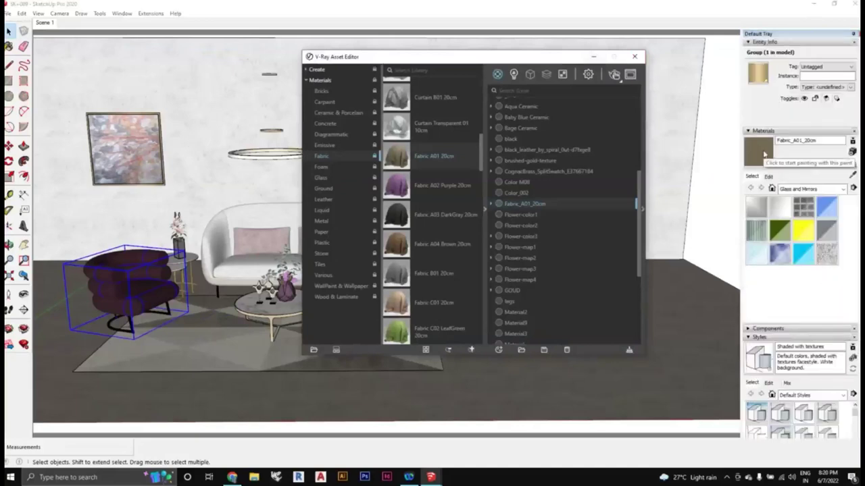
pyautogui.click(764, 154)
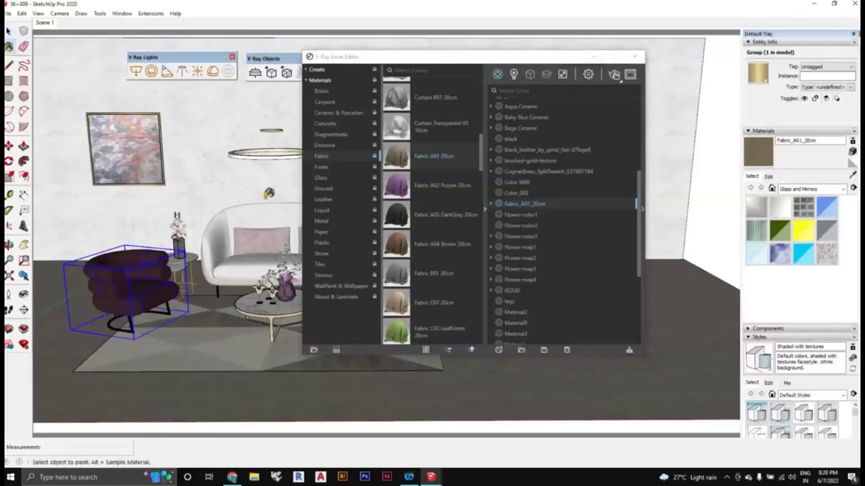
pyautogui.scroll(3, 155, 282)
pyautogui.press('space')
pyautogui.scroll(2, 154, 287)
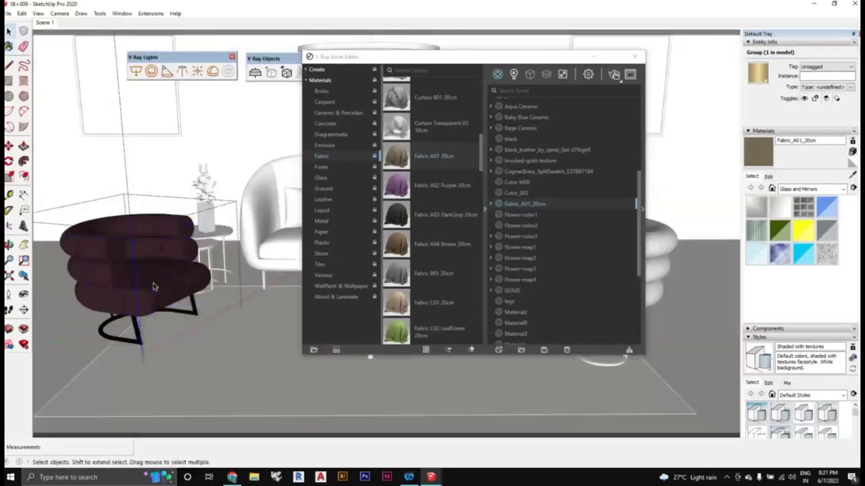
pyautogui.click(154, 287)
pyautogui.press('b')
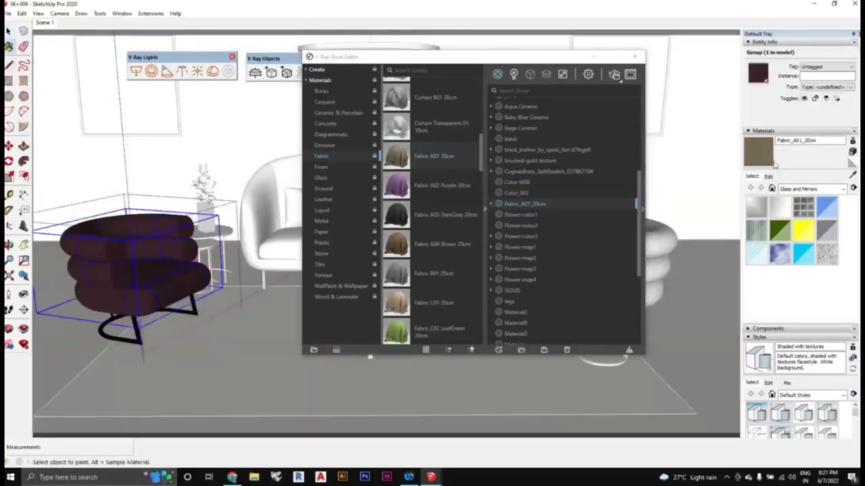
pyautogui.click(160, 241)
# Repaint the armchair tan with Fabric A01, checking it from new orbit angles
pyautogui.scroll(-3, 216, 297)
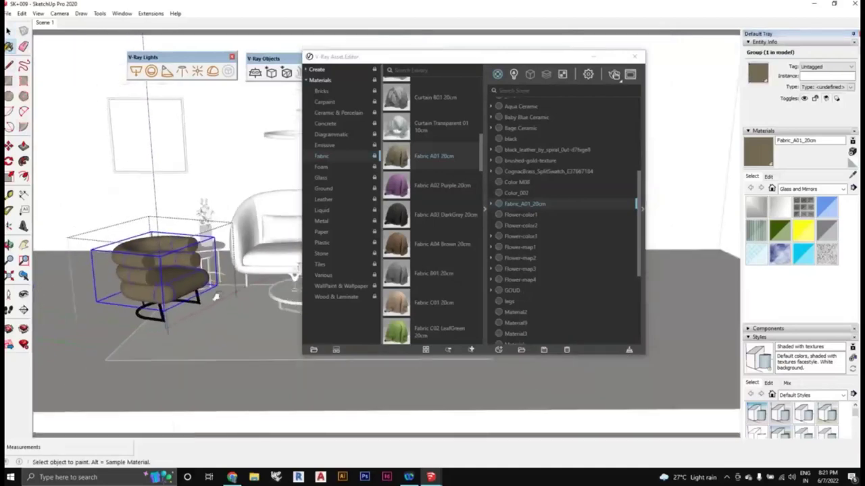
pyautogui.moveTo(216, 298); pyautogui.dragTo(121, 270, button='middle')
pyautogui.press('space')
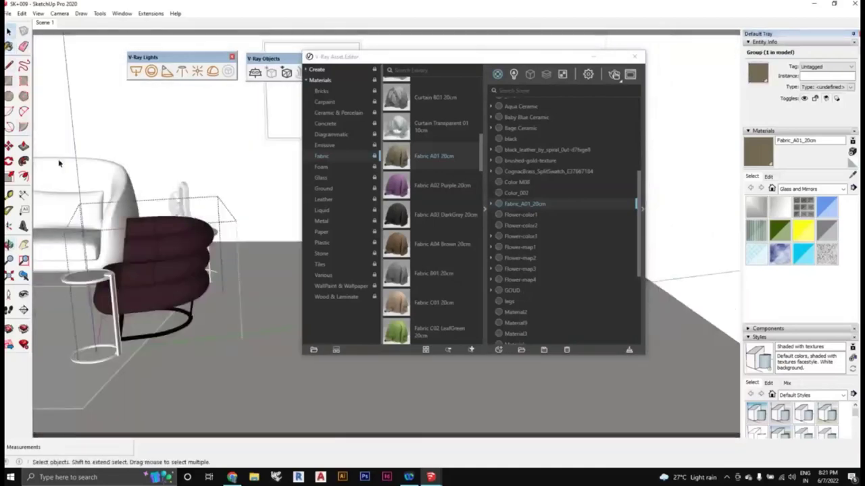
pyautogui.click(59, 163)
pyautogui.press('b')
pyautogui.click(196, 267)
pyautogui.scroll(2, 253, 304)
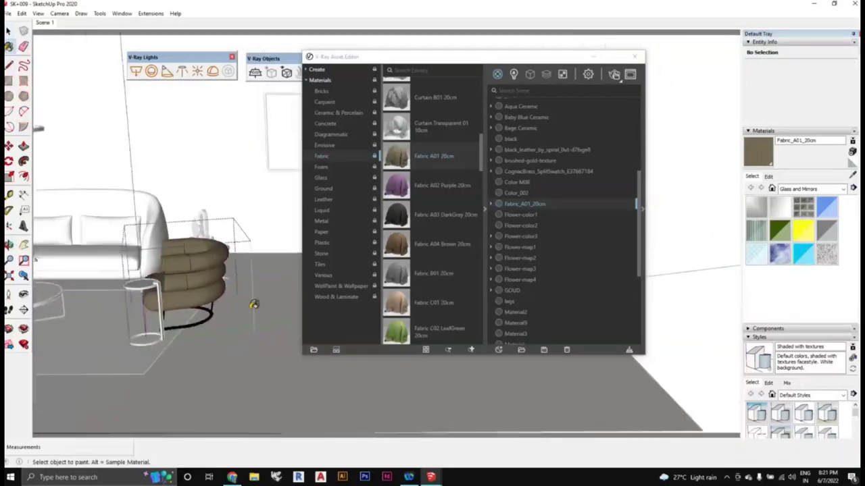
pyautogui.scroll(-3, 250, 324)
pyautogui.moveTo(245, 344); pyautogui.dragTo(248, 358, button='middle')
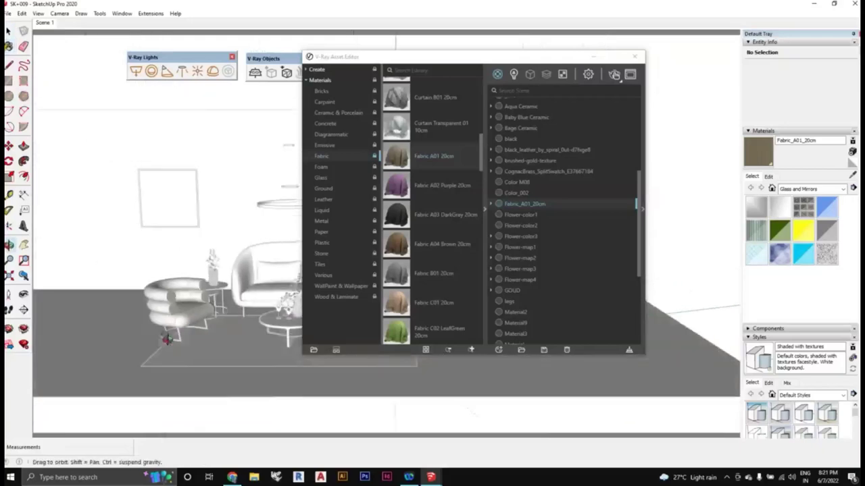
pyautogui.press('space')
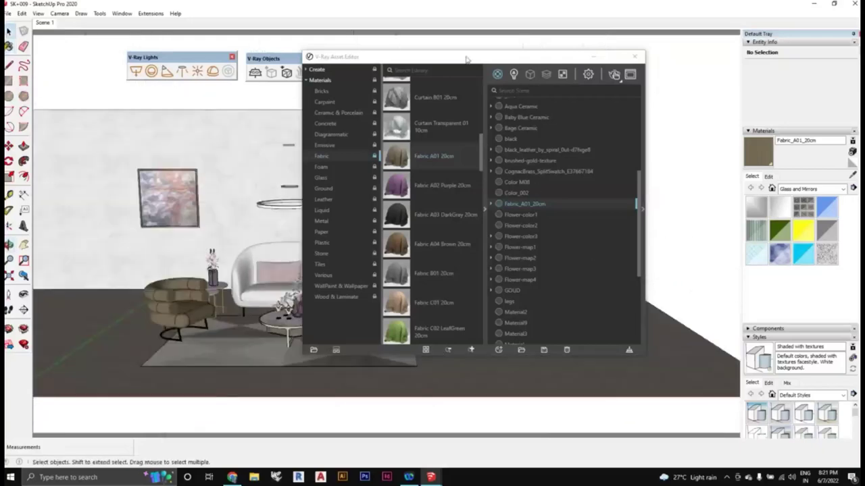
# Select the tan armchair and add Wood Planks A01 100cm from Wood & Laminate to the scene materials
pyautogui.moveTo(466, 60); pyautogui.dragTo(580, 48)
pyautogui.scroll(3, 200, 326)
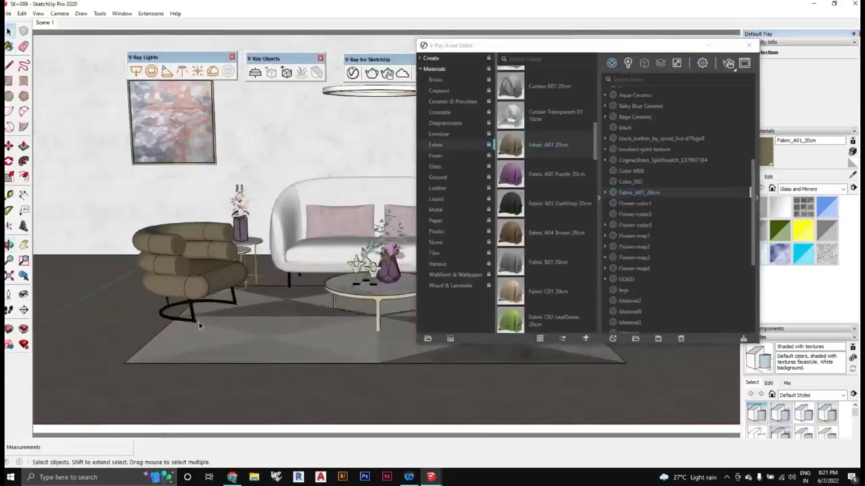
pyautogui.scroll(2, 200, 326)
pyautogui.scroll(2, 200, 326)
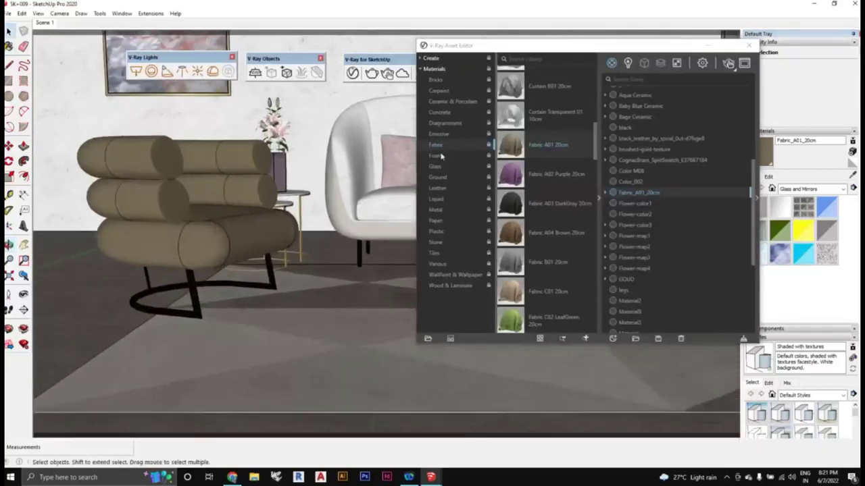
pyautogui.click(203, 314)
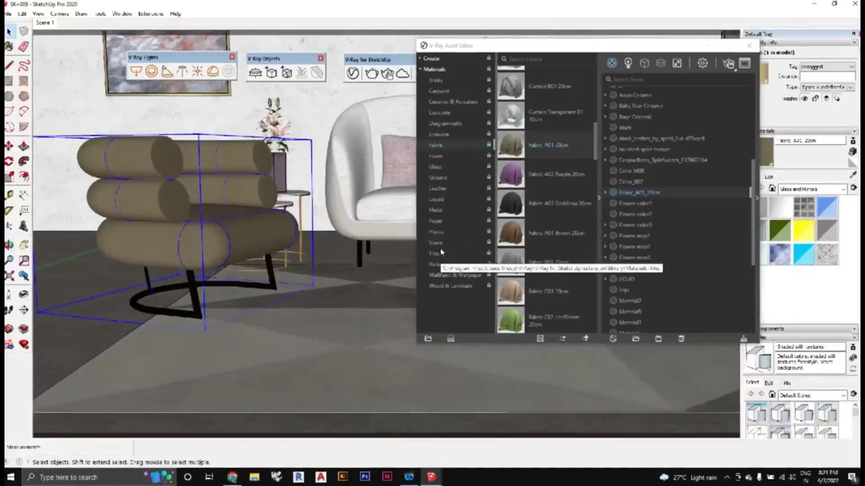
pyautogui.click(448, 287)
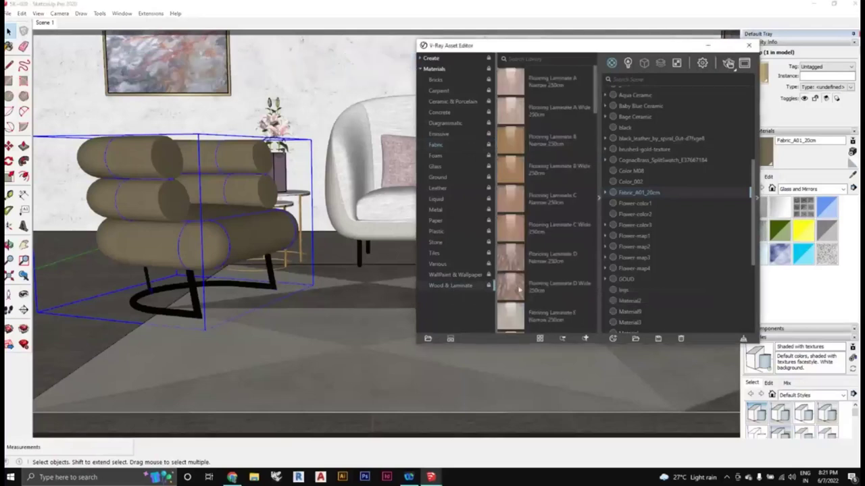
pyautogui.scroll(-5, 537, 221)
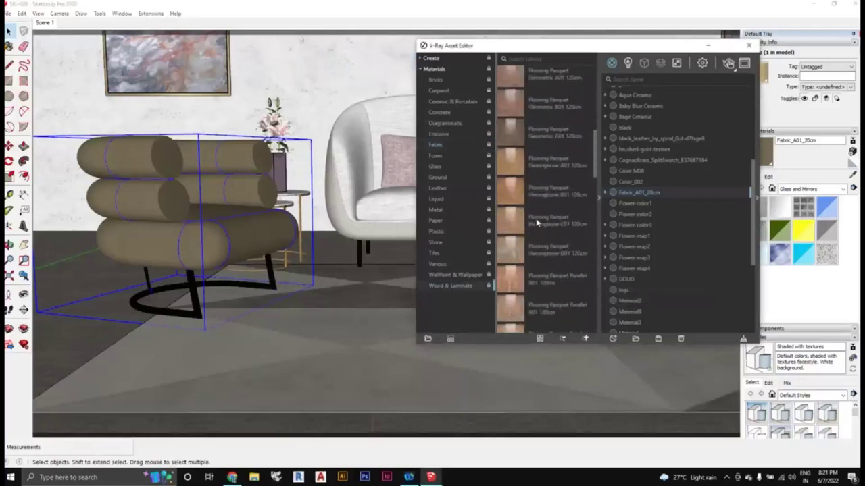
pyautogui.scroll(-10, 537, 223)
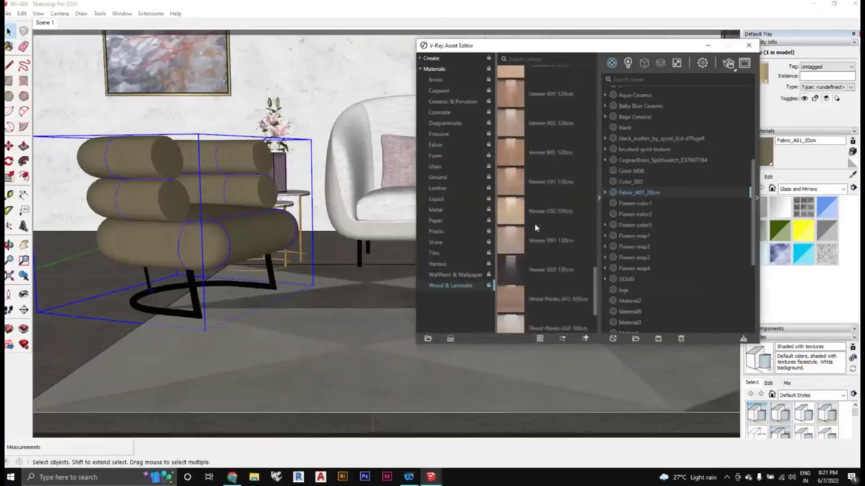
pyautogui.scroll(-2, 523, 220)
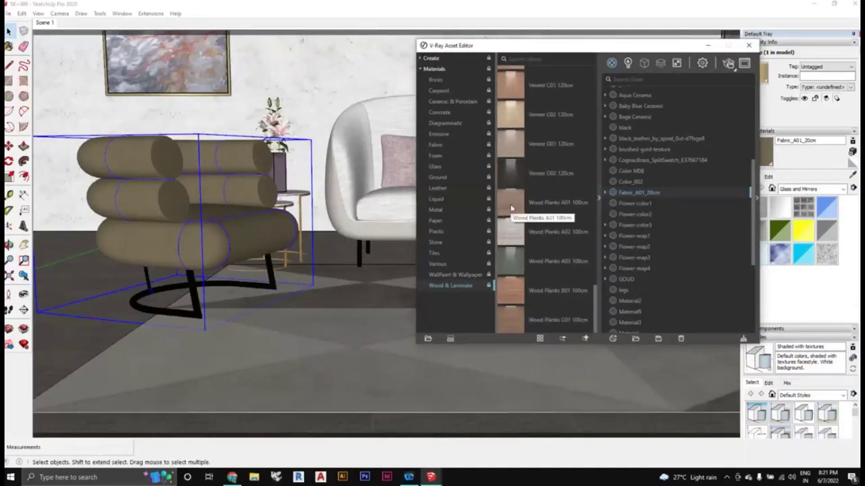
pyautogui.moveTo(505, 207); pyautogui.dragTo(675, 196)
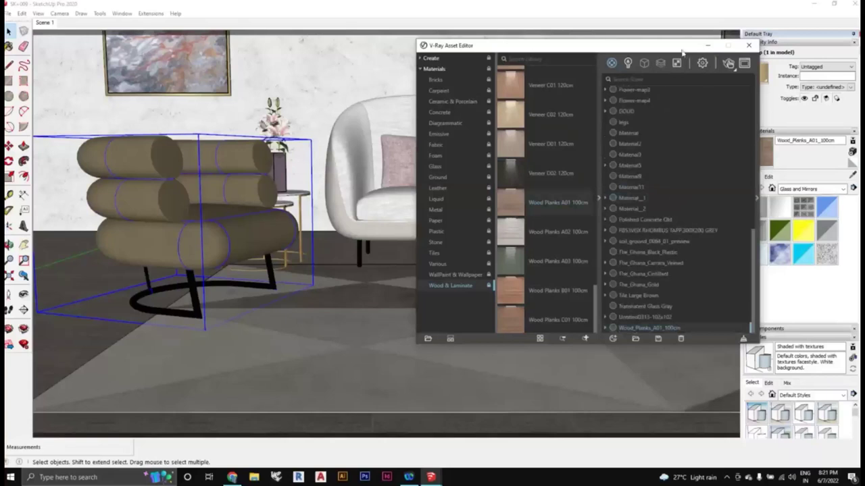
# Paint the front armchair with the tan fabric using the Paint Bucket
pyautogui.moveTo(672, 53); pyautogui.dragTo(524, 56)
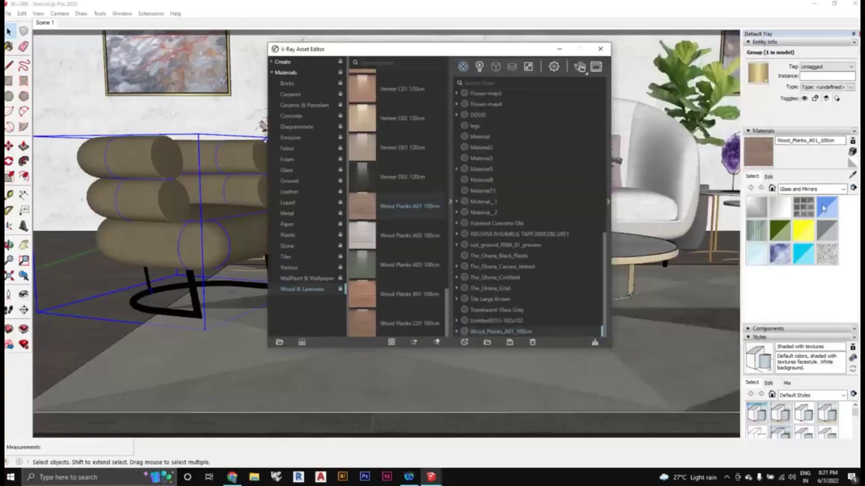
pyautogui.click(9, 46)
pyautogui.click(9, 46)
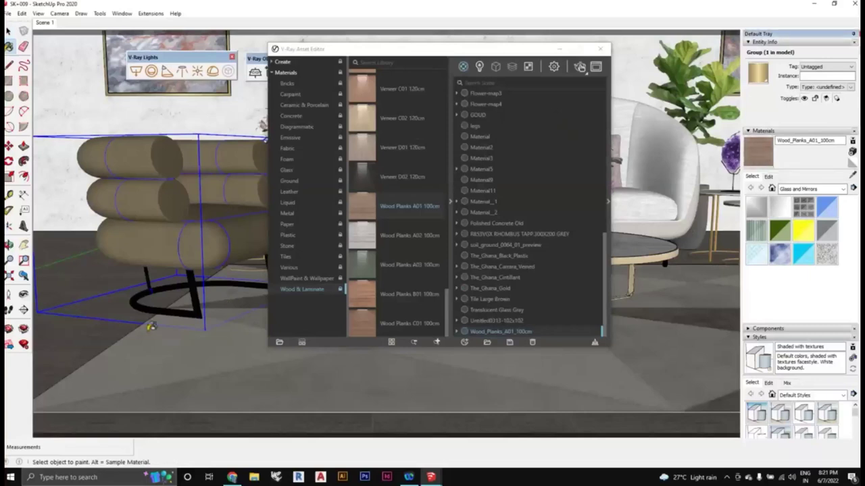
pyautogui.press('space')
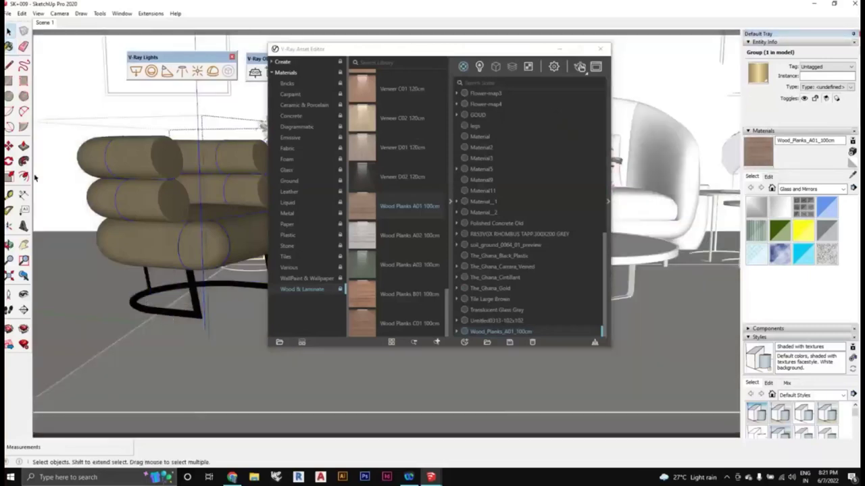
pyautogui.press('b')
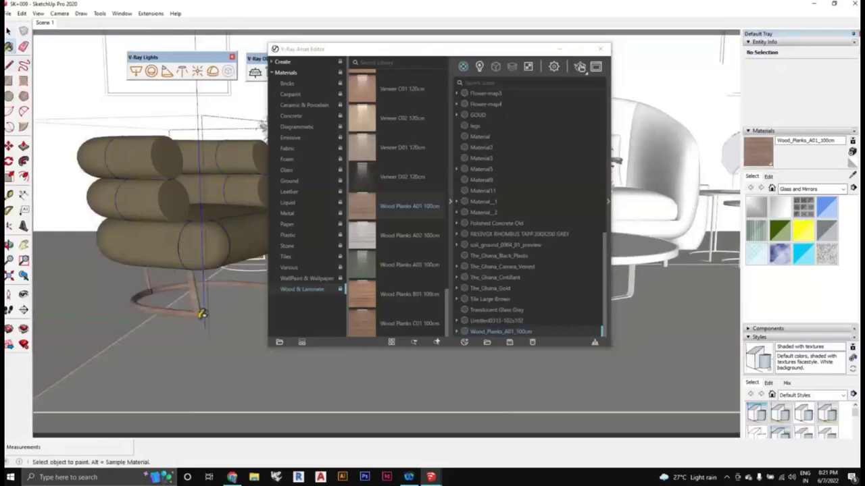
pyautogui.moveTo(199, 367); pyautogui.dragTo(317, 388, button='middle')
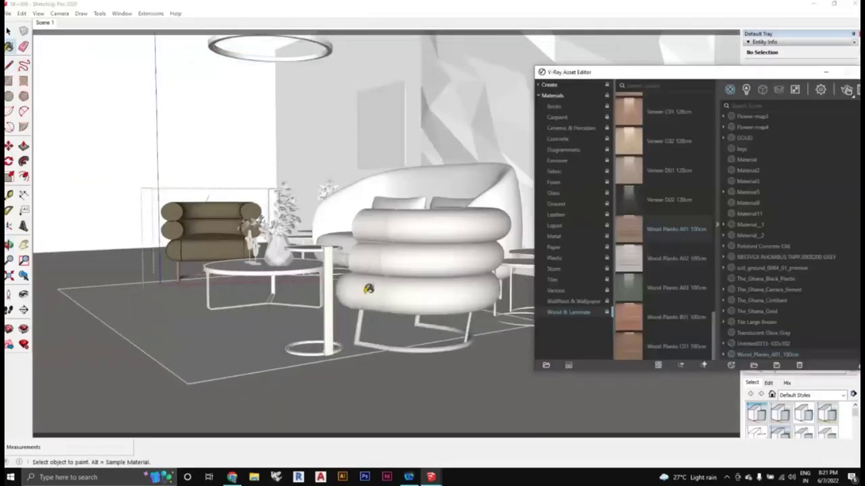
pyautogui.scroll(2, 368, 289)
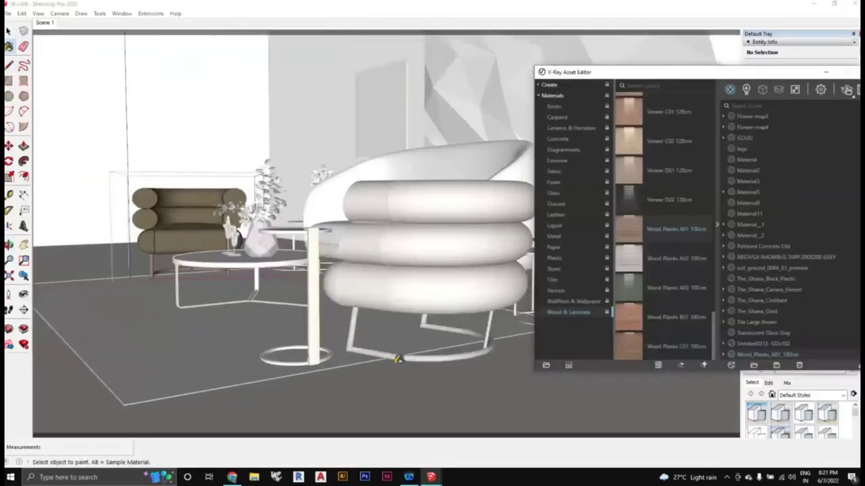
pyautogui.click(9, 31)
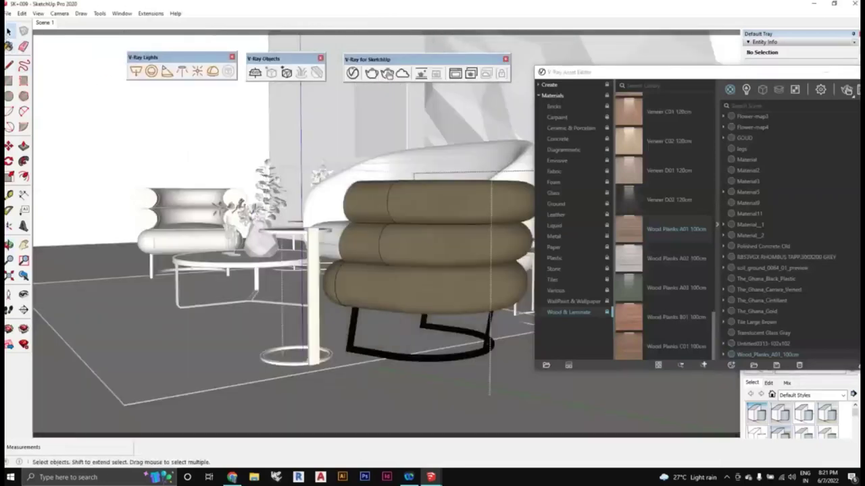
pyautogui.press('b')
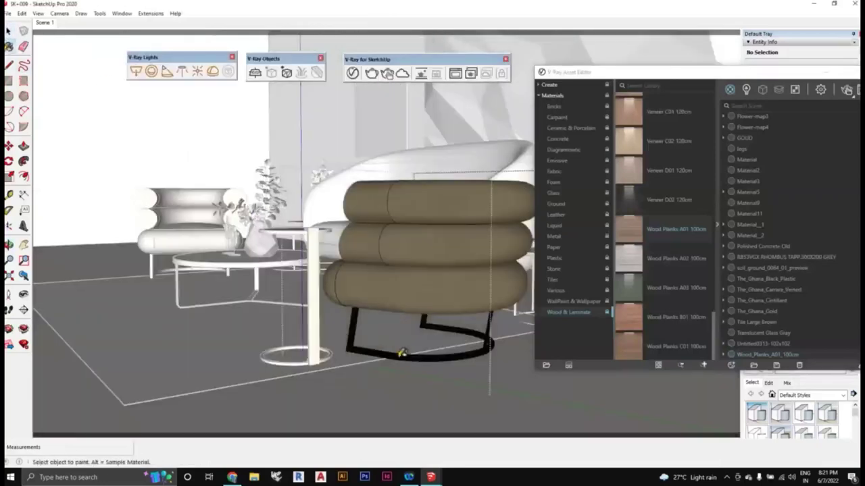
pyautogui.click(403, 350)
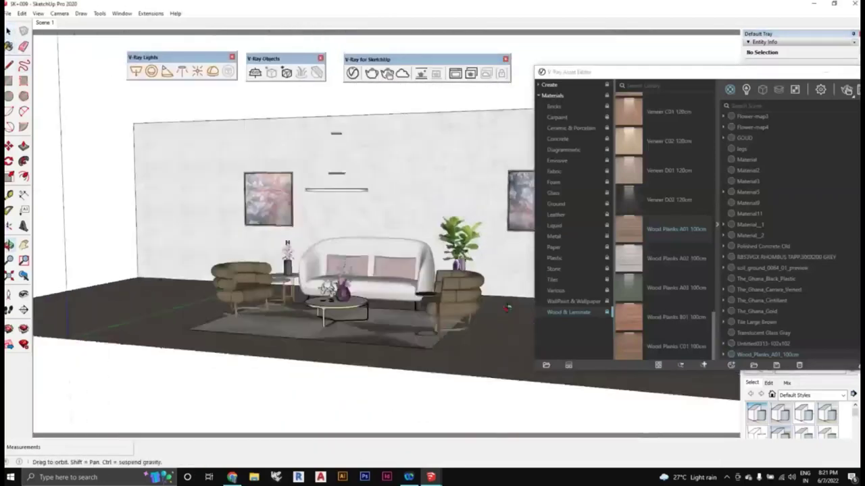
# Browse the Wood & Laminate presets in the Asset Editor's material library
pyautogui.scroll(4, 359, 307)
pyautogui.scroll(4, 359, 307)
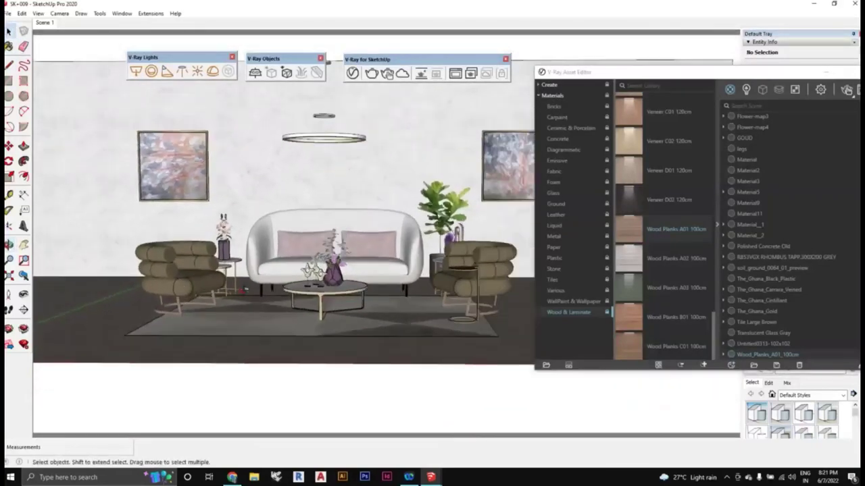
pyautogui.scroll(-3, 352, 338)
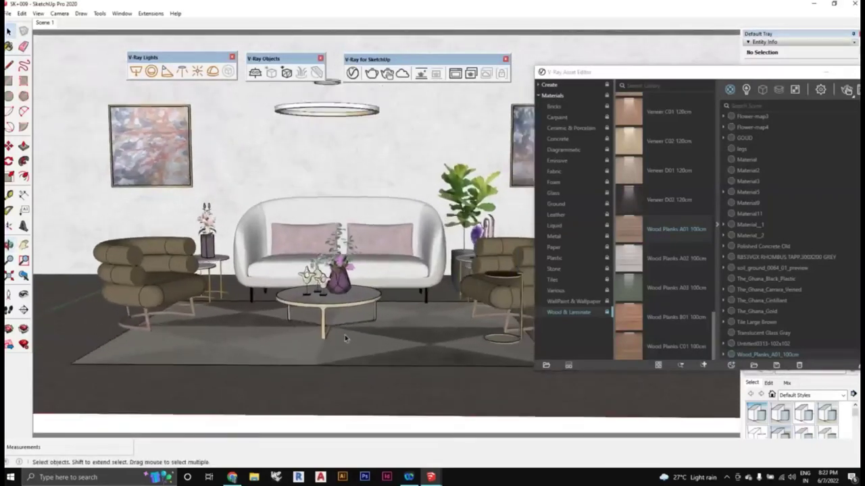
pyautogui.scroll(2, 437, 340)
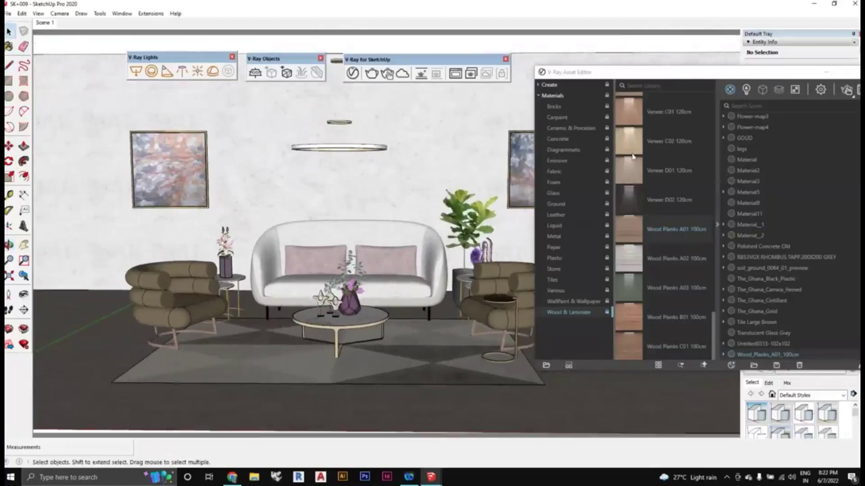
pyautogui.moveTo(595, 71); pyautogui.dragTo(497, 68)
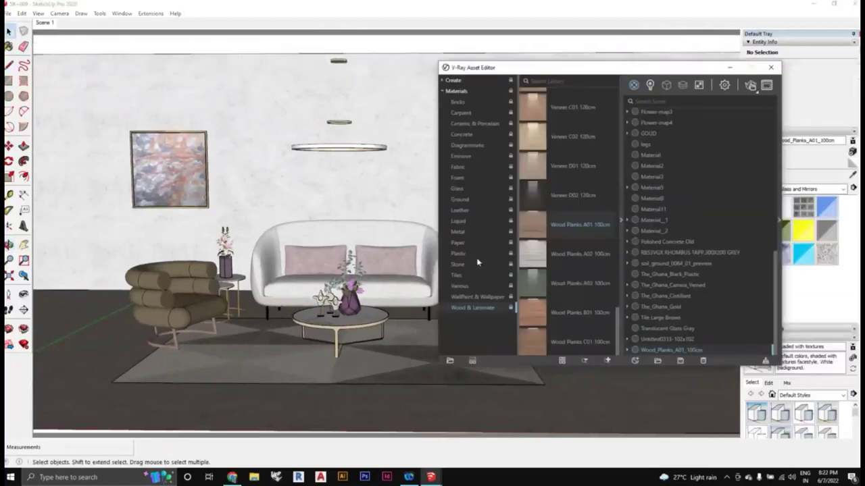
pyautogui.scroll(3, 551, 280)
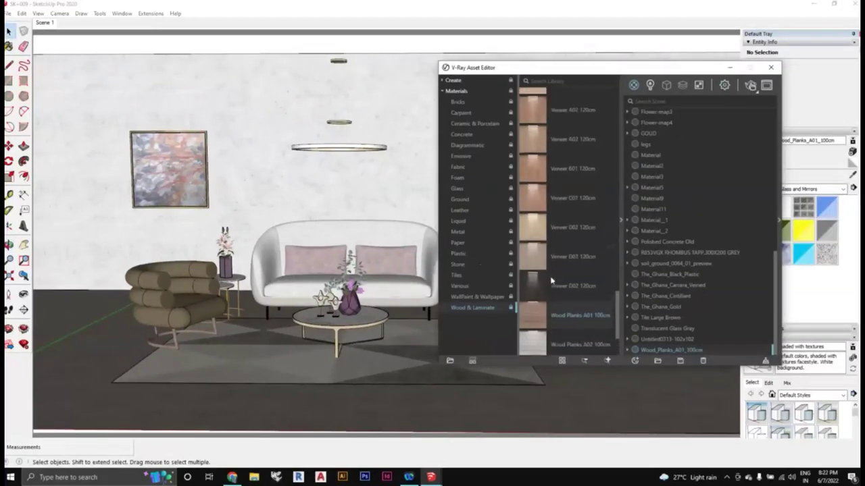
pyautogui.scroll(1, 551, 280)
pyautogui.scroll(1, 550, 280)
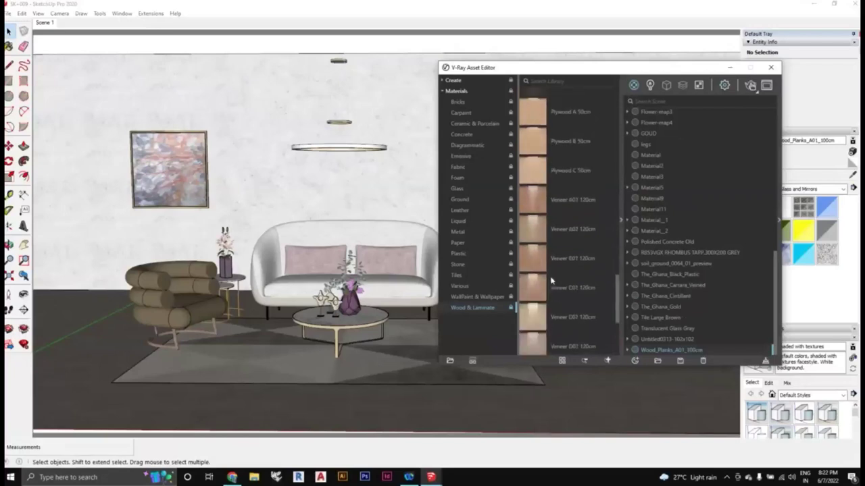
pyautogui.scroll(3, 577, 304)
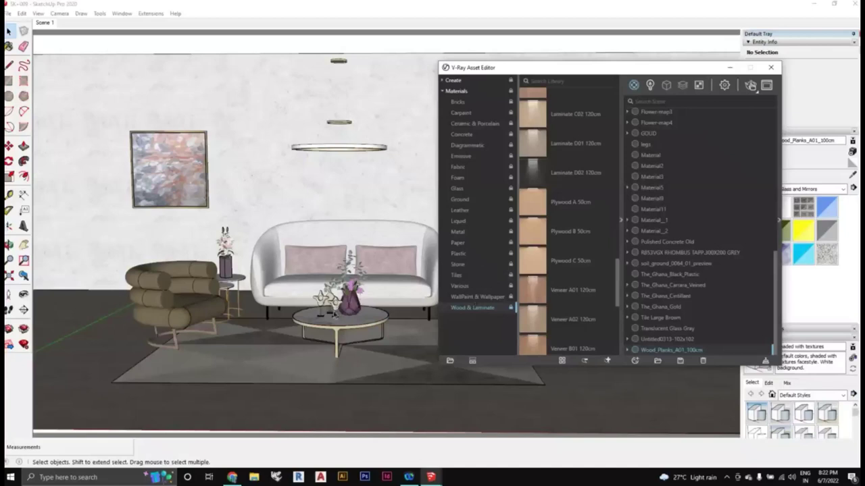
# Orbit toward the sofa and scroll the tray to Shadows (09:37 AM, 06/20, Light 80, Dark 45) and Scenes
pyautogui.click(387, 297)
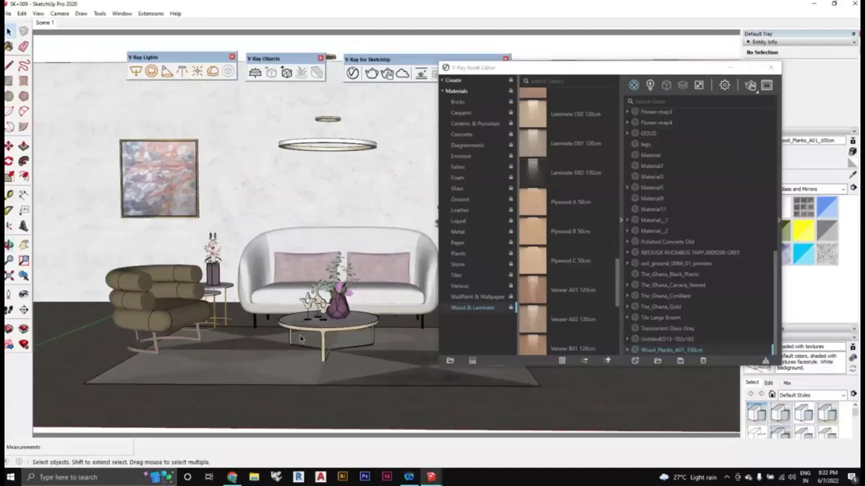
pyautogui.moveTo(339, 349); pyautogui.dragTo(323, 340, button='middle')
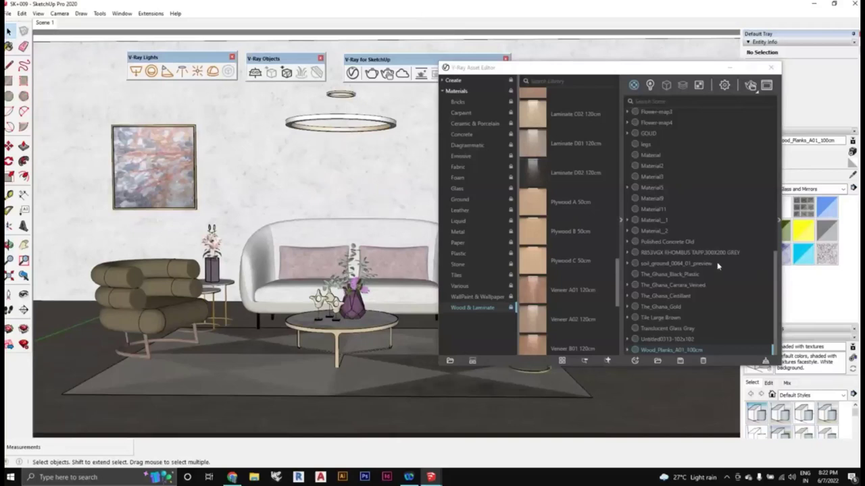
pyautogui.scroll(2, 716, 264)
pyautogui.scroll(-2, 721, 274)
pyautogui.scroll(-5, 837, 131)
pyautogui.moveTo(674, 74); pyautogui.dragTo(597, 42)
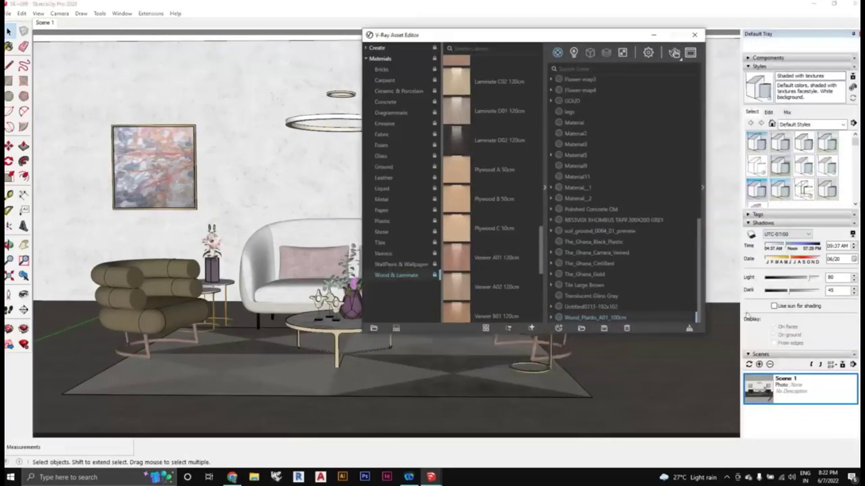
# Close the Asset Editor and restore the saved Scene 1 camera view
pyautogui.scroll(-5, 794, 277)
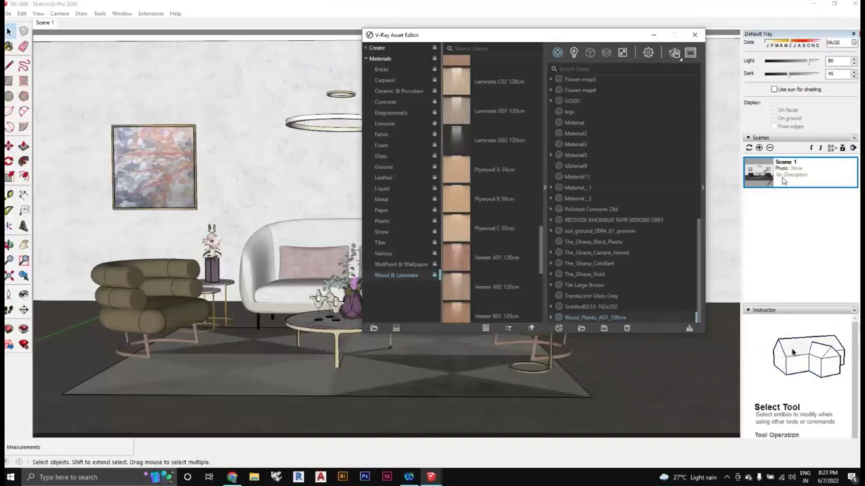
pyautogui.moveTo(481, 422)
pyautogui.mouseDown(button='middle')
pyautogui.moveTo(537, 405)
pyautogui.moveTo(356, 323)
pyautogui.moveTo(405, 291)
pyautogui.moveTo(472, 223)
pyautogui.mouseUp(button='middle')
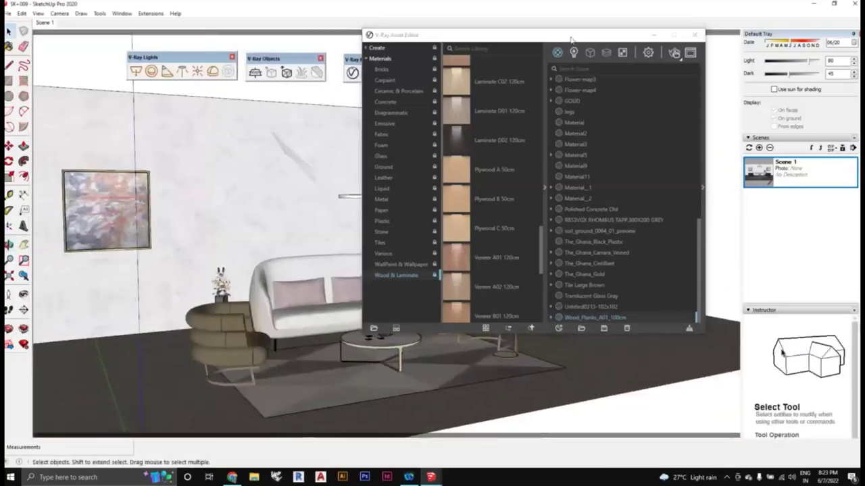
pyautogui.click(653, 35)
pyautogui.moveTo(513, 284); pyautogui.dragTo(500, 308, button='middle')
pyautogui.doubleClick(771, 175)
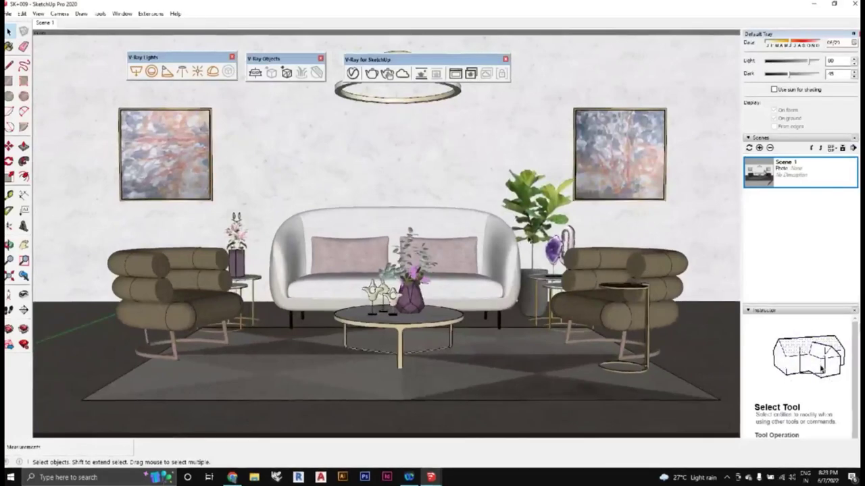
# Orbit up to a high oblique room view and reopen the V-Ray Asset Editor
pyautogui.moveTo(473, 304); pyautogui.dragTo(473, 257, button='middle')
pyautogui.scroll(5, 471, 256)
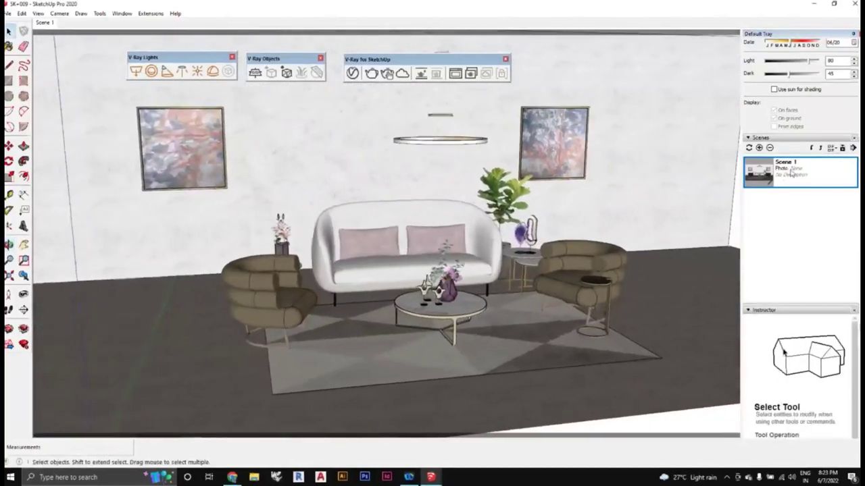
pyautogui.scroll(3, 471, 257)
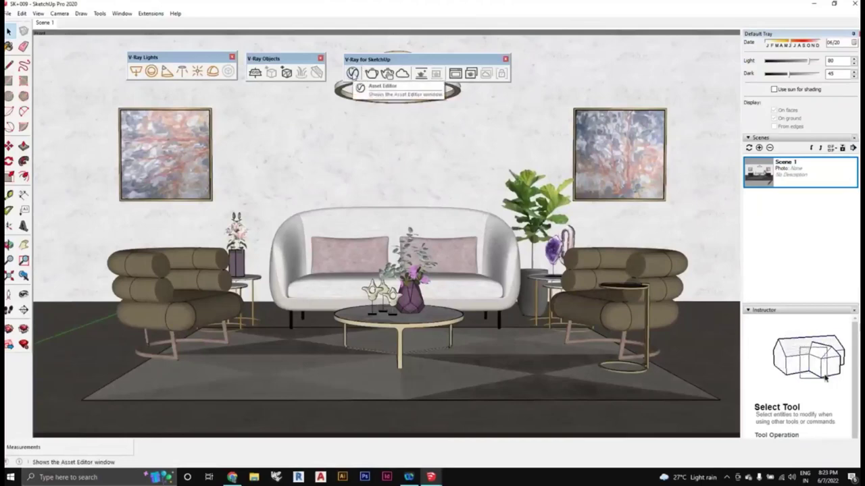
pyautogui.click(352, 72)
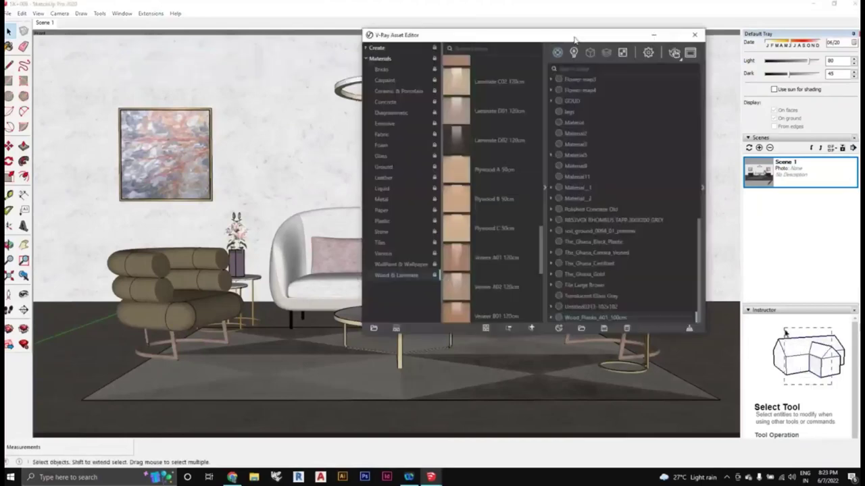
# Render the living room with V-Ray at 1000 × 563 and stop once the image looks clean
pyautogui.moveTo(574, 40); pyautogui.dragTo(714, 86)
pyautogui.click(814, 99)
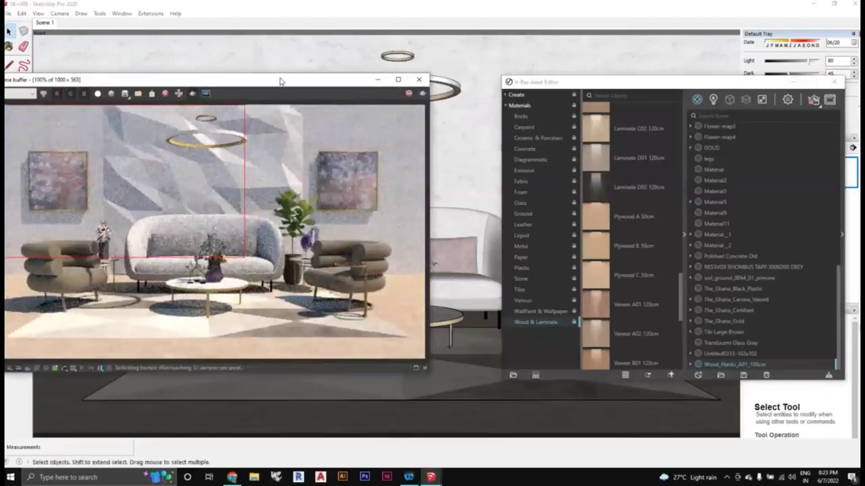
pyautogui.moveTo(280, 81); pyautogui.dragTo(325, 73)
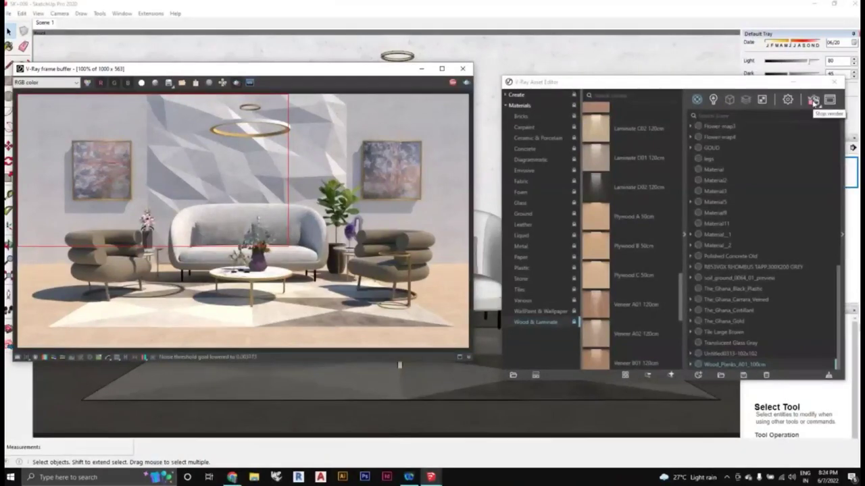
pyautogui.click(814, 100)
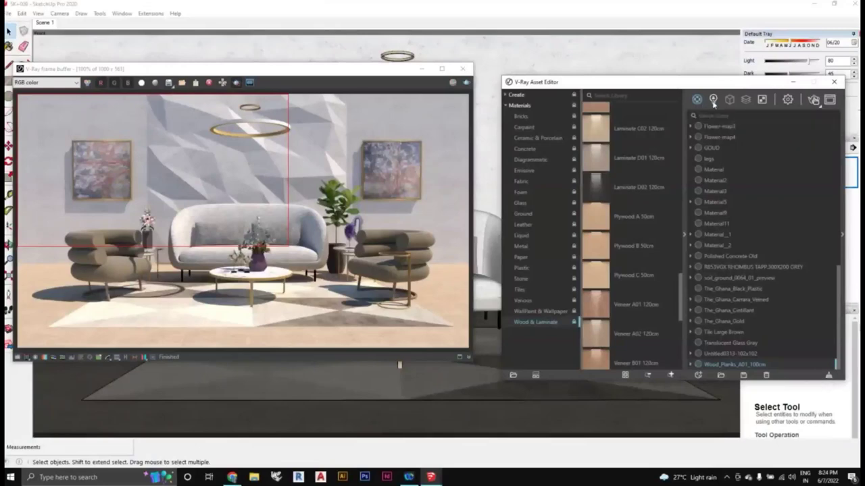
# List the scene's V-Ray lights (just SunLight) and move the Asset Editor off the render
pyautogui.click(713, 100)
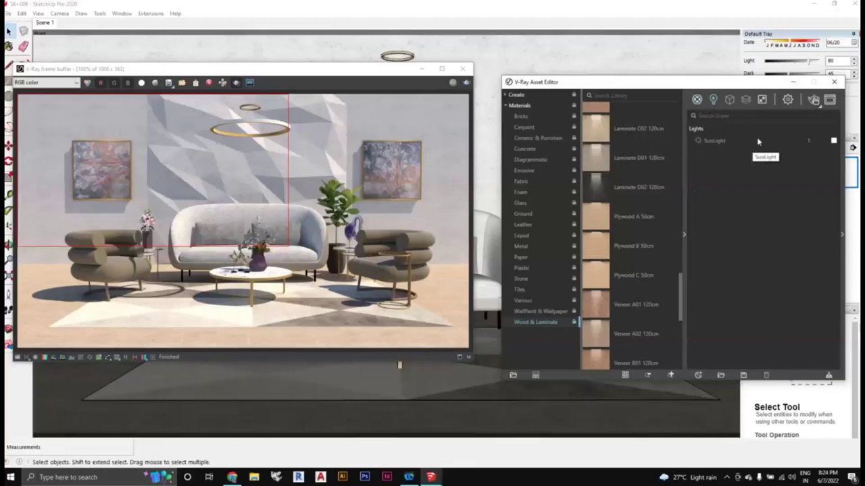
pyautogui.scroll(2, 797, 61)
pyautogui.moveTo(607, 82); pyautogui.dragTo(454, 93)
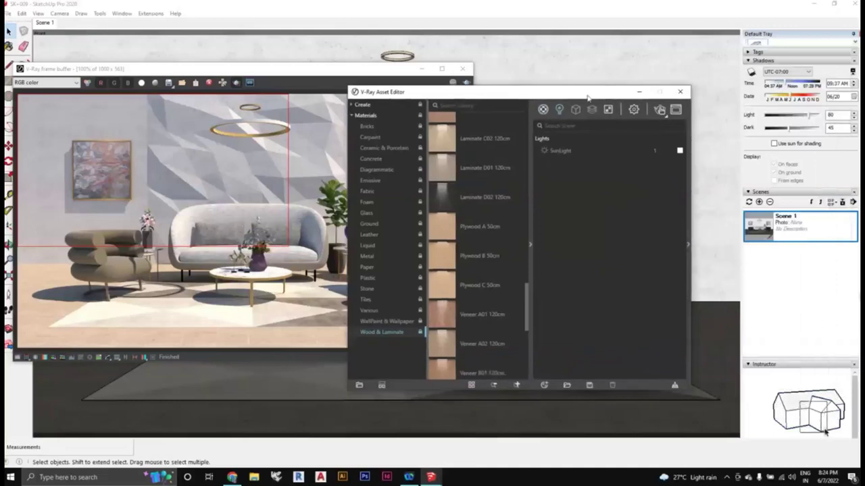
pyautogui.moveTo(588, 98); pyautogui.dragTo(652, 71)
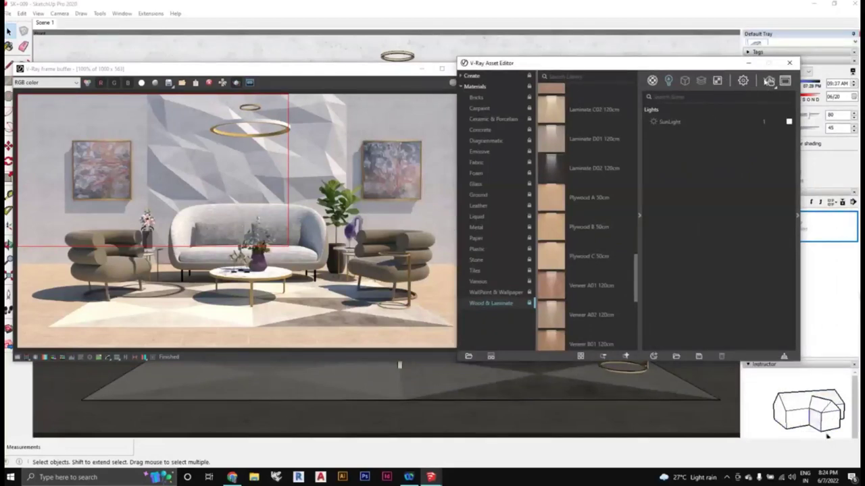
pyautogui.moveTo(770, 65); pyautogui.dragTo(688, 71)
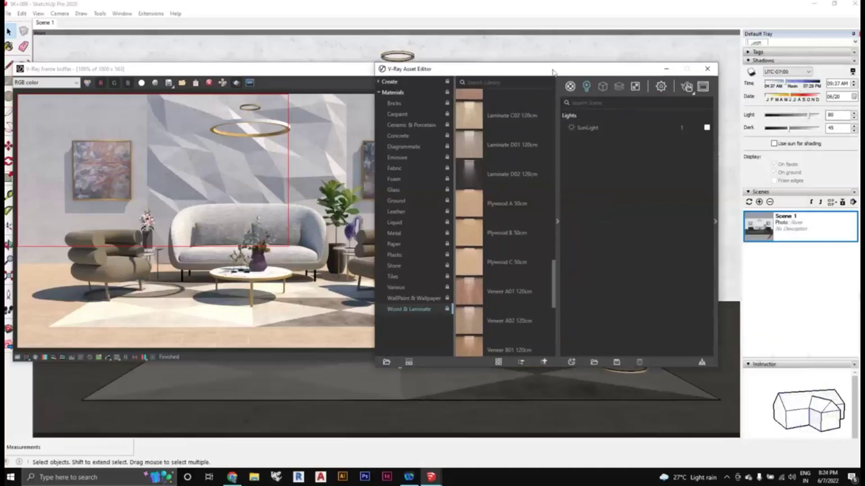
pyautogui.moveTo(552, 70); pyautogui.dragTo(618, 73)
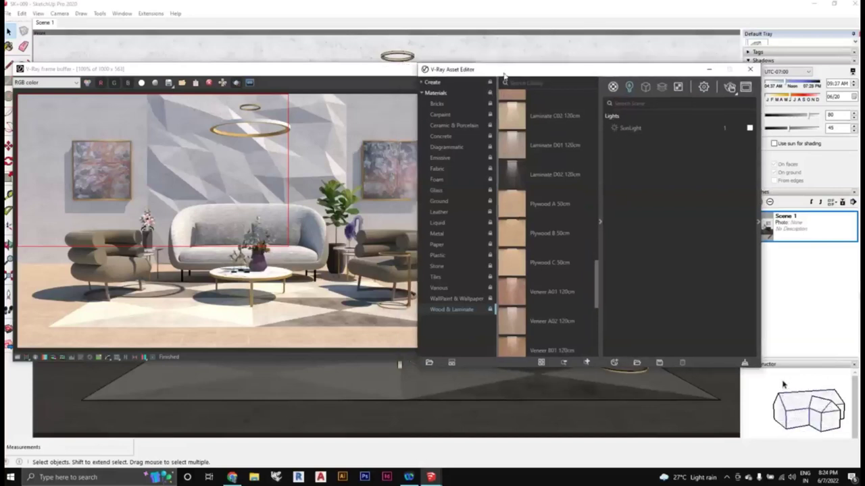
pyautogui.moveTo(504, 75); pyautogui.dragTo(572, 74)
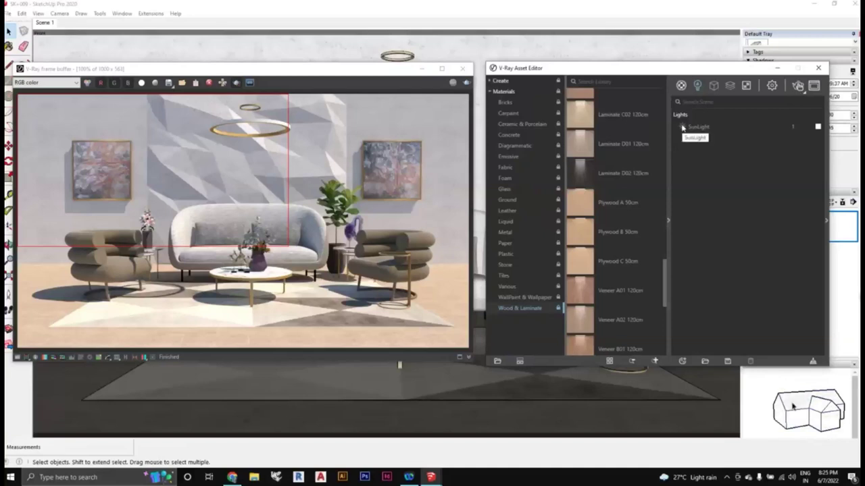
# Re-render the scene with SunLight switched off so it turns dark and bluish
pyautogui.click(798, 86)
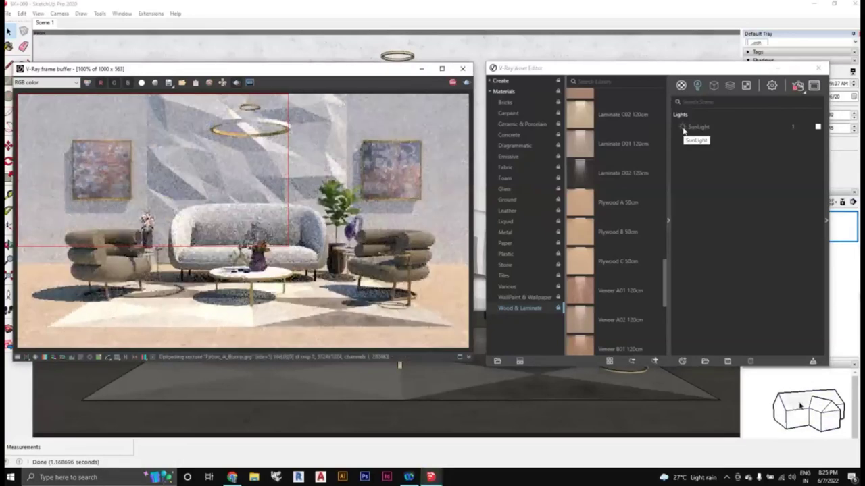
pyautogui.click(683, 128)
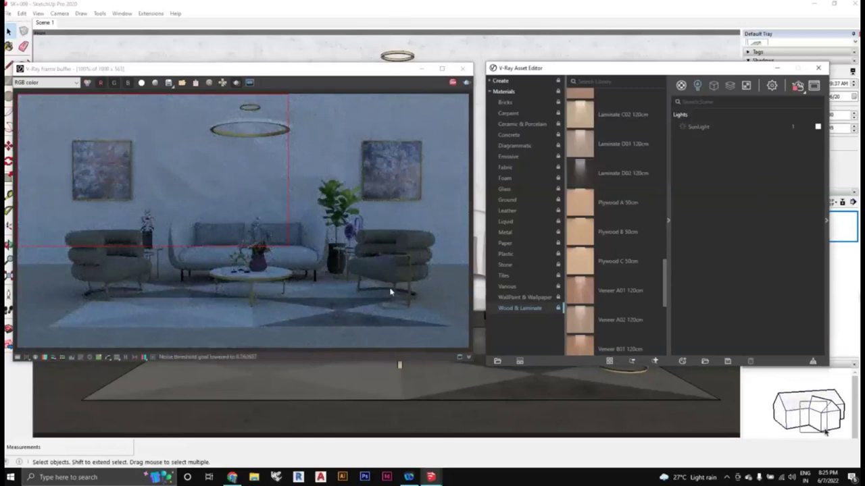
pyautogui.moveTo(264, 69); pyautogui.dragTo(263, 43)
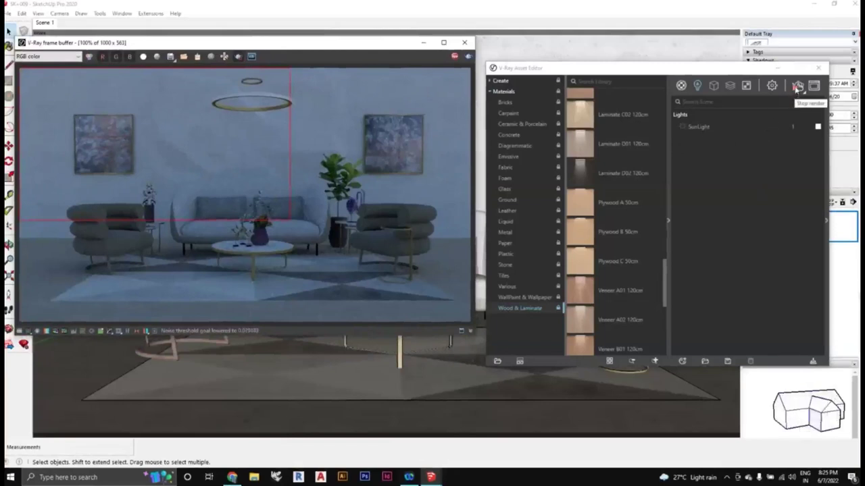
# Stop the interactive render and minimize the V-Ray frame buffer
pyautogui.click(798, 86)
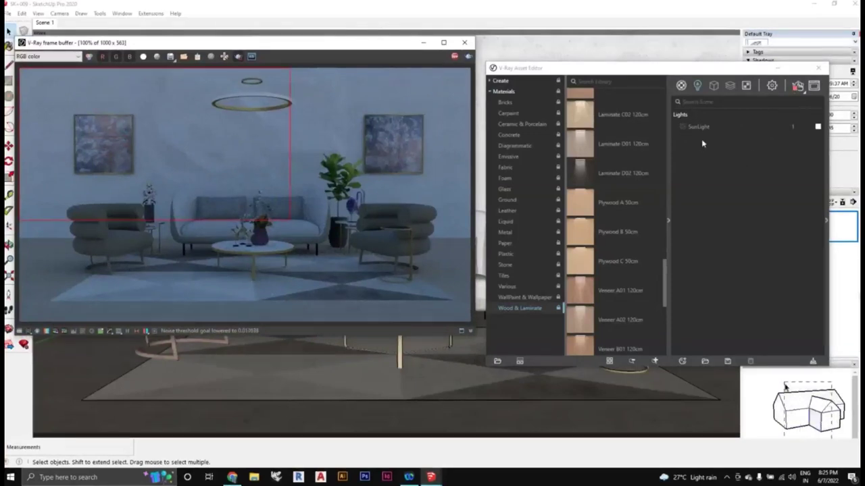
pyautogui.click(797, 86)
pyautogui.click(430, 52)
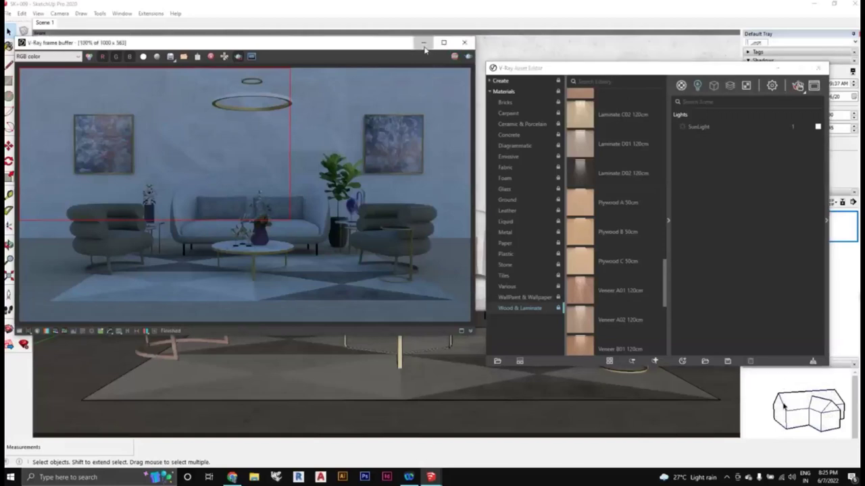
pyautogui.click(423, 44)
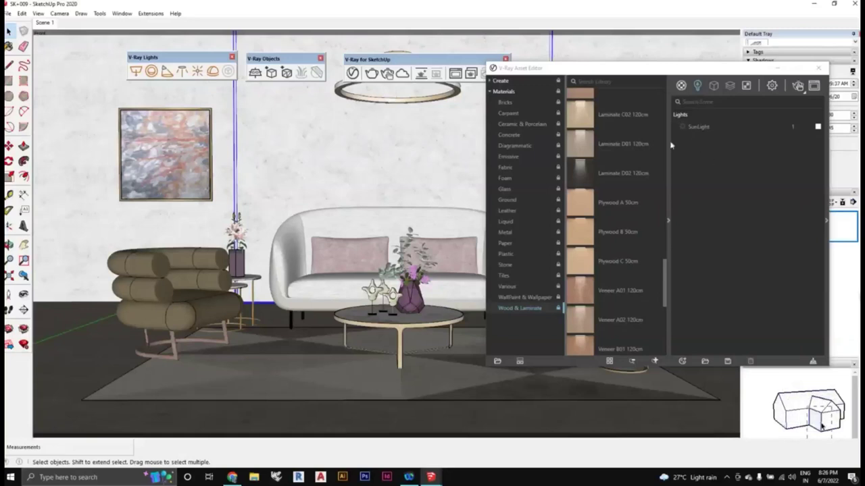
# Show the scene materials list, such as Aqua Ceramic, in the Asset Editor
pyautogui.moveTo(676, 67); pyautogui.dragTo(637, 70)
pyautogui.click(356, 245)
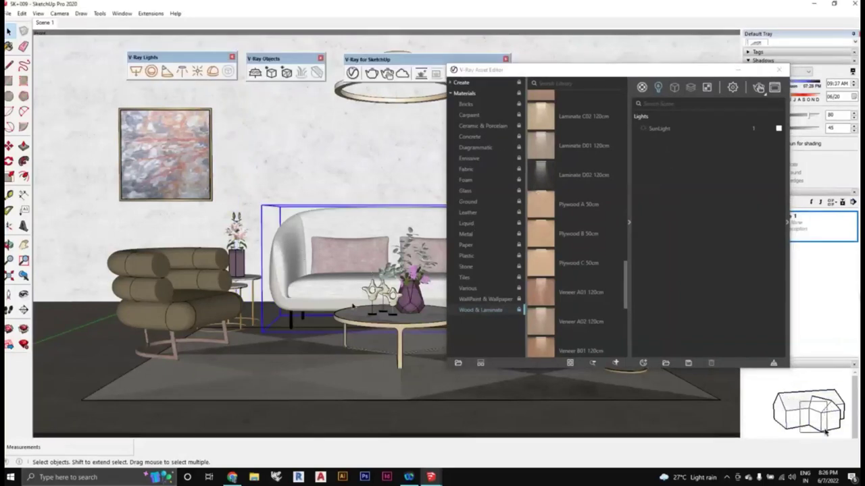
pyautogui.moveTo(381, 288); pyautogui.dragTo(415, 292, button='middle')
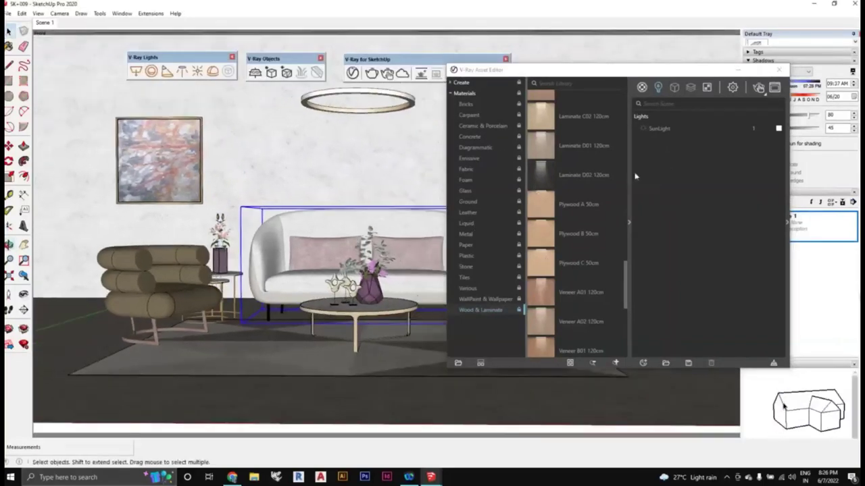
pyautogui.click(641, 87)
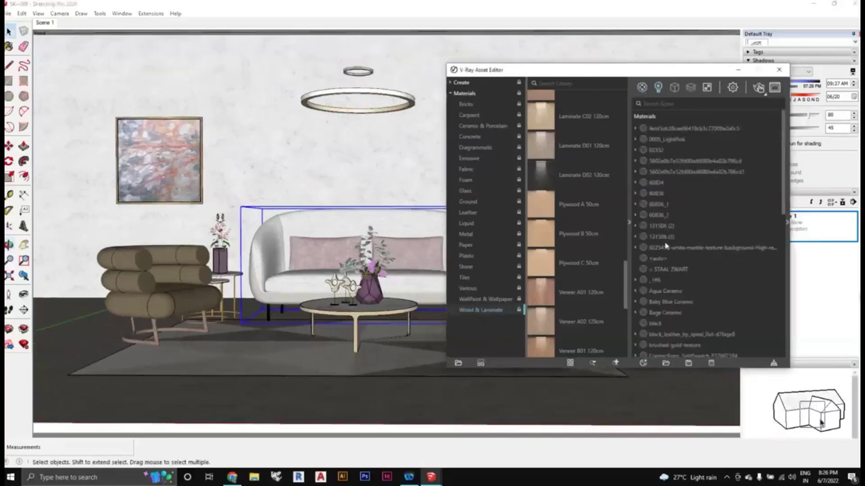
# Open the Wood_Planks_A01_100cm material's settings in the Asset Editor
pyautogui.scroll(-3, 666, 256)
pyautogui.scroll(3, 668, 262)
pyautogui.scroll(-10, 669, 267)
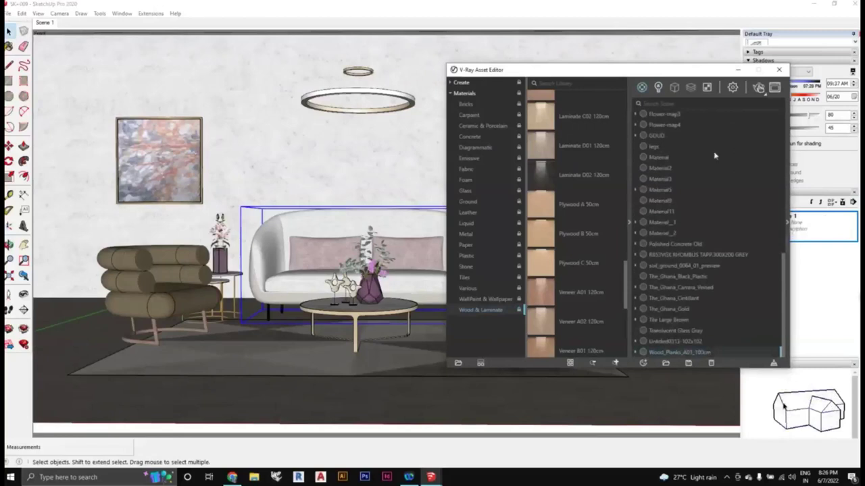
pyautogui.moveTo(656, 72); pyautogui.dragTo(549, 74)
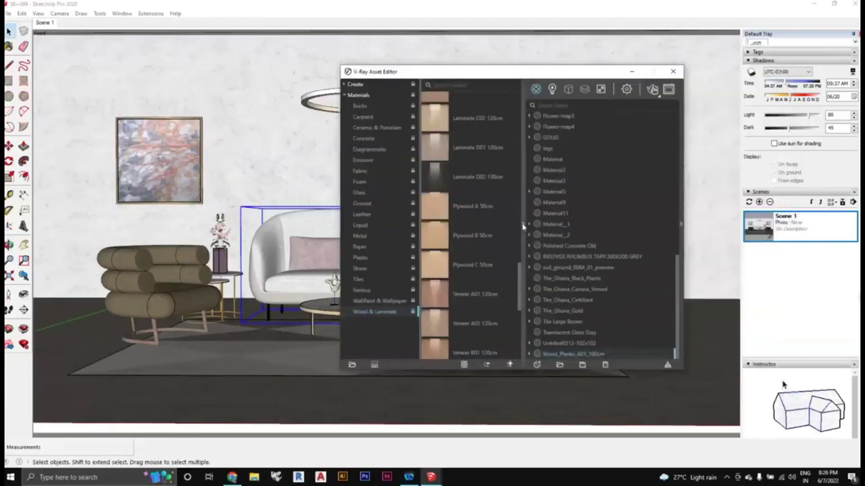
pyautogui.click(681, 229)
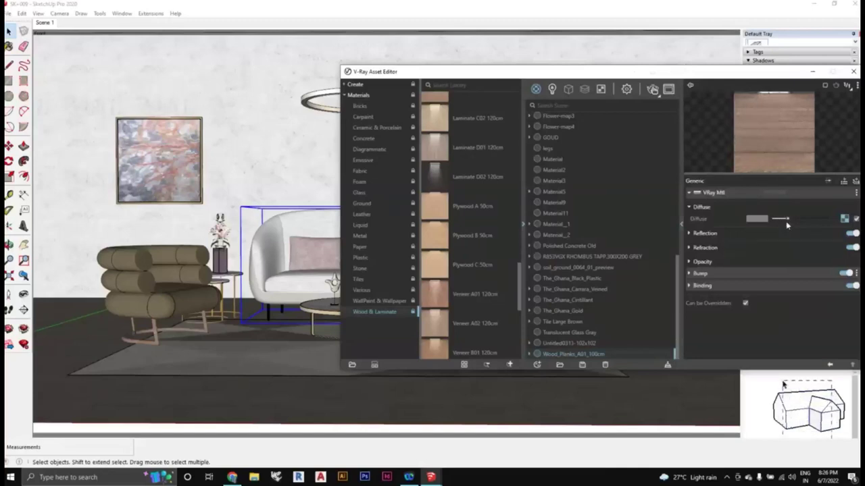
pyautogui.moveTo(785, 224)
pyautogui.mouseDown()
pyautogui.moveTo(803, 224)
pyautogui.moveTo(787, 223)
pyautogui.mouseUp()
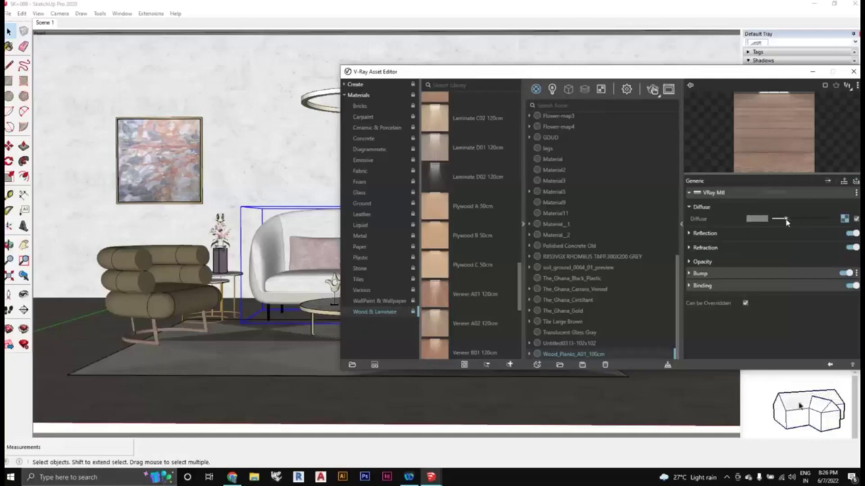
# Inspect its Reflection, Bump and Binding sections, then close the settings and library panels
pyautogui.click(709, 234)
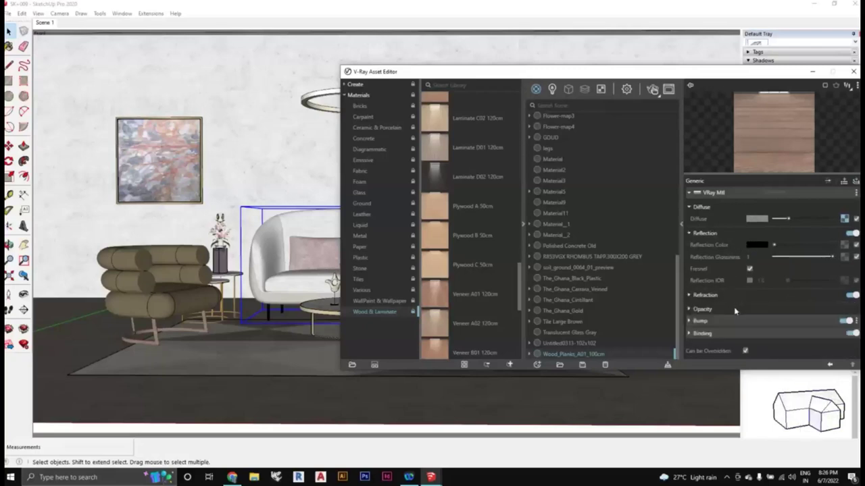
pyautogui.click(714, 320)
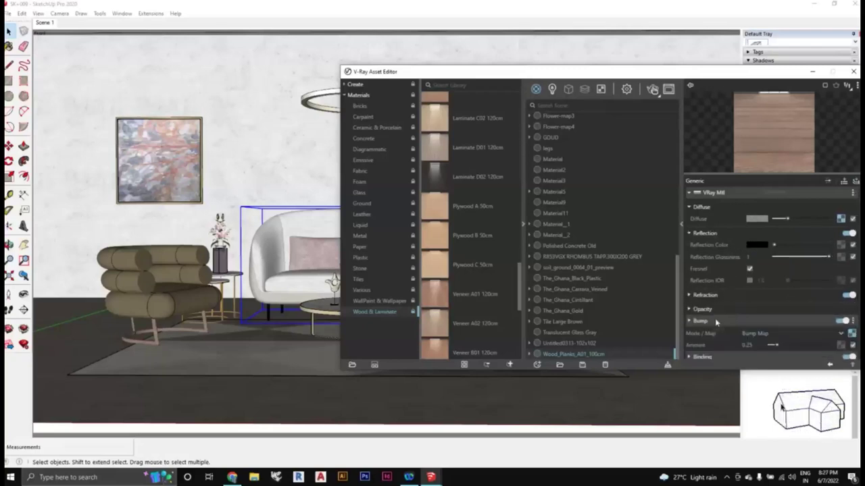
pyautogui.click(715, 320)
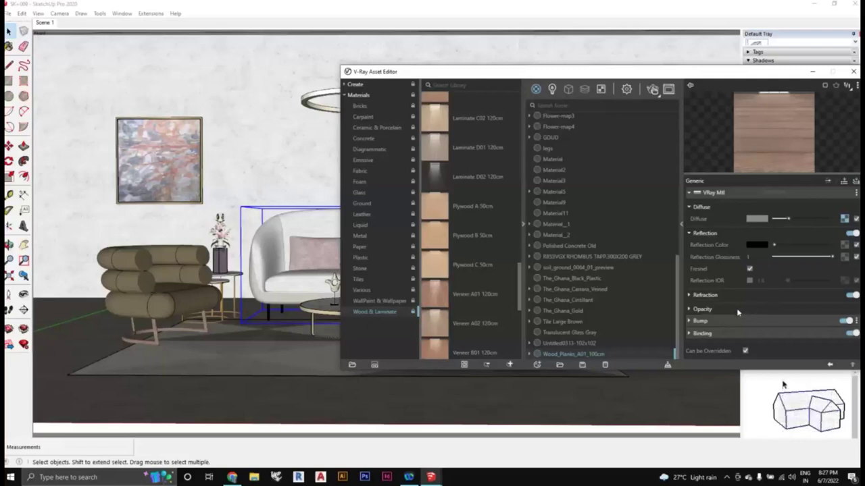
pyautogui.click(727, 334)
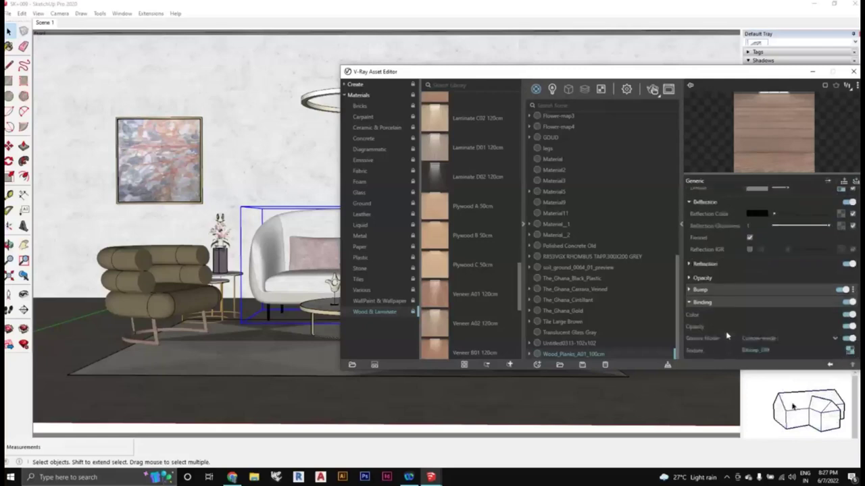
pyautogui.scroll(-2, 727, 318)
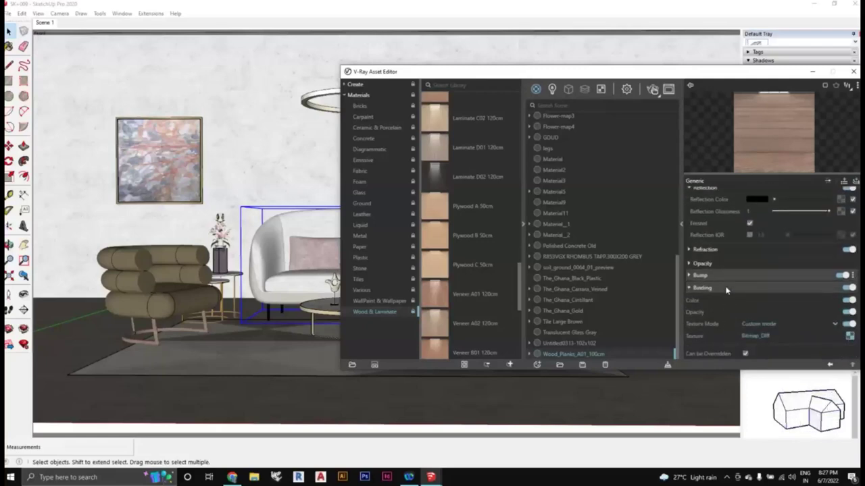
pyautogui.click(727, 289)
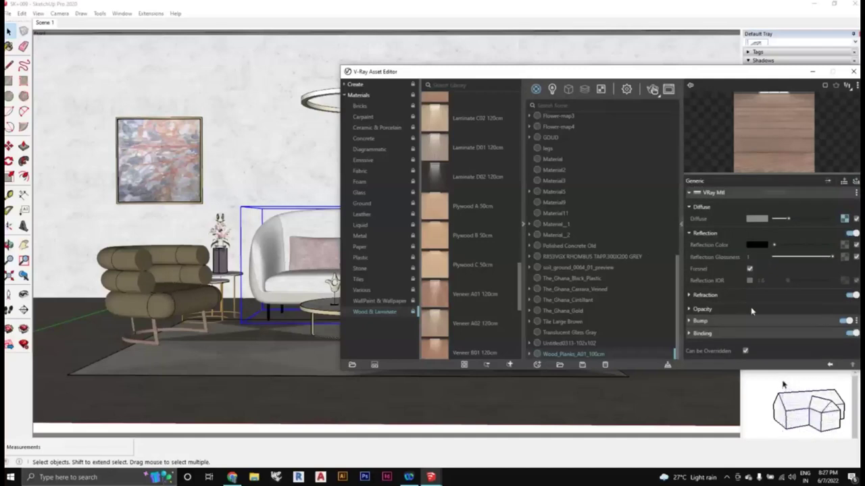
pyautogui.click(681, 223)
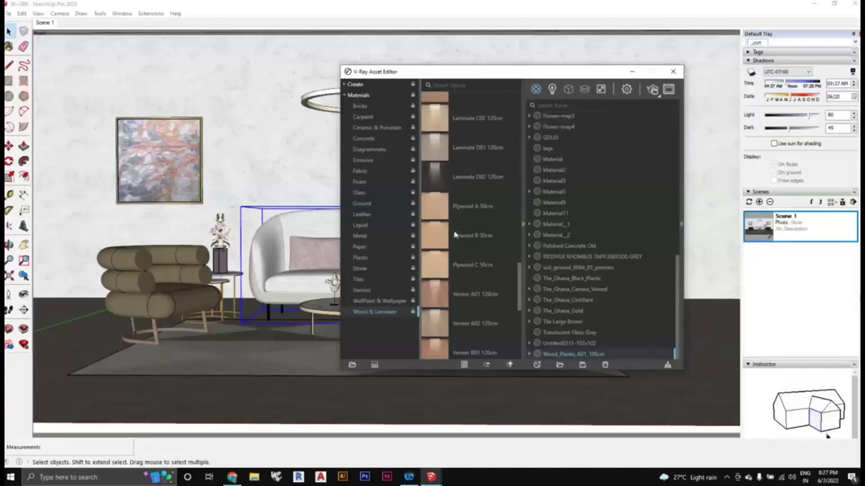
pyautogui.click(524, 226)
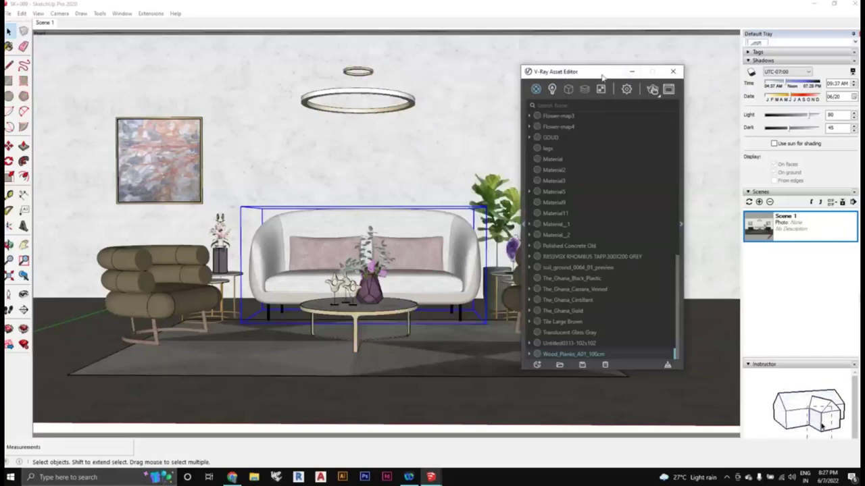
# Render the sunless living room again and show V-Ray's Render settings
pyautogui.moveTo(602, 77); pyautogui.dragTo(644, 74)
pyautogui.click(220, 95)
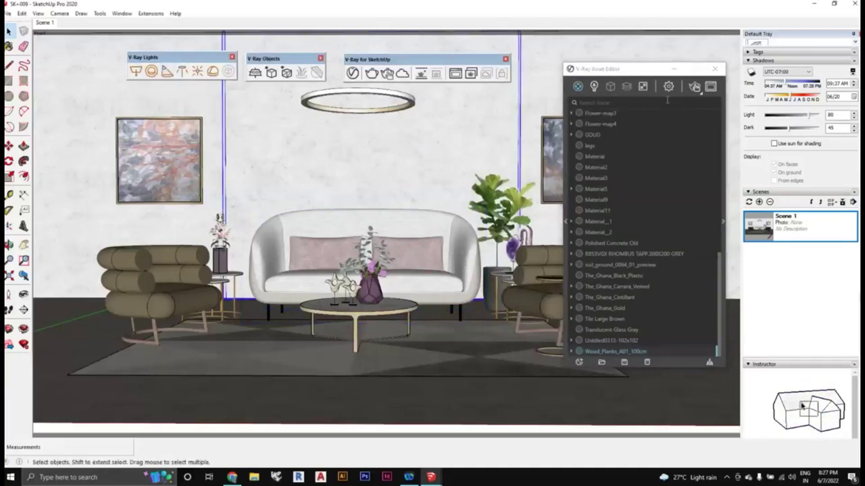
pyautogui.click(696, 90)
pyautogui.click(696, 90)
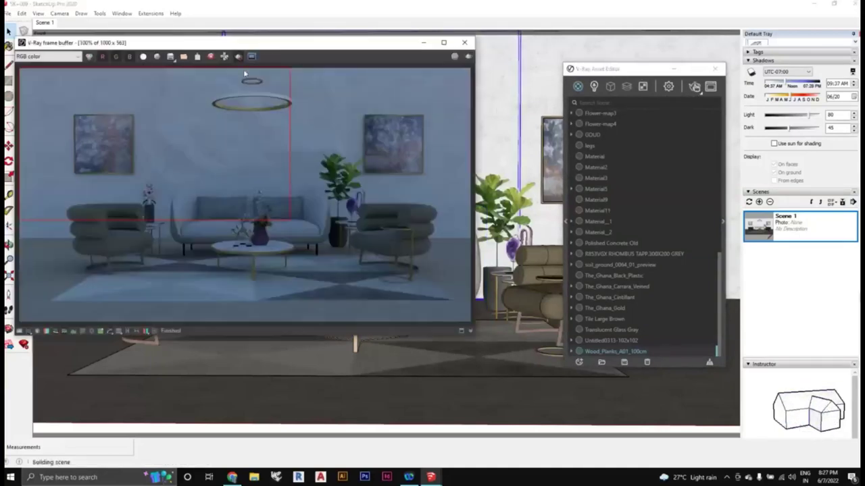
pyautogui.moveTo(283, 64); pyautogui.dragTo(294, 65)
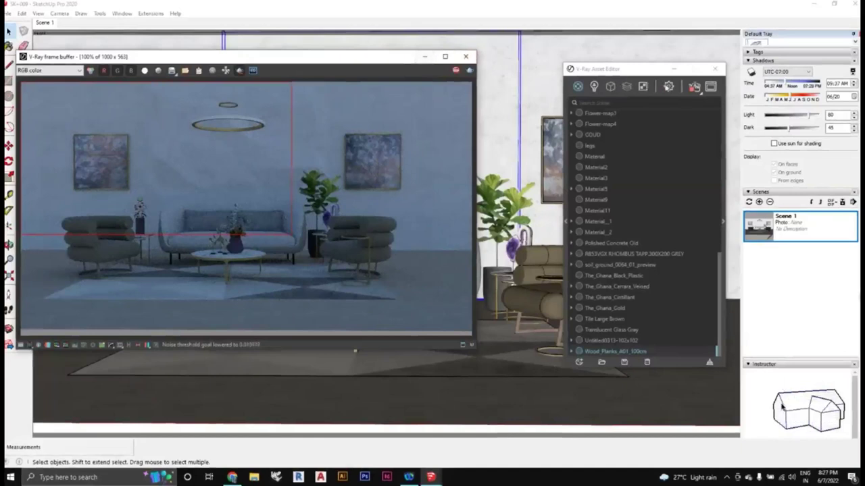
pyautogui.click(668, 86)
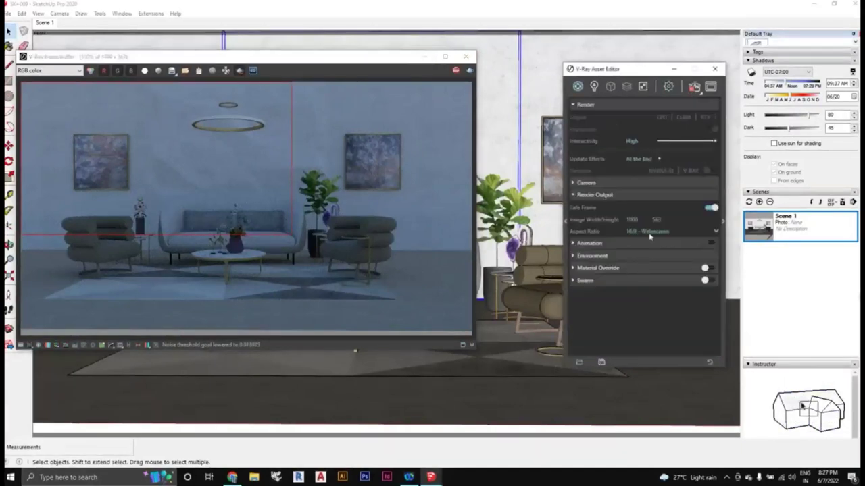
# Set the render output width to 700 (700 x 394) and start a new render
pyautogui.write('700')
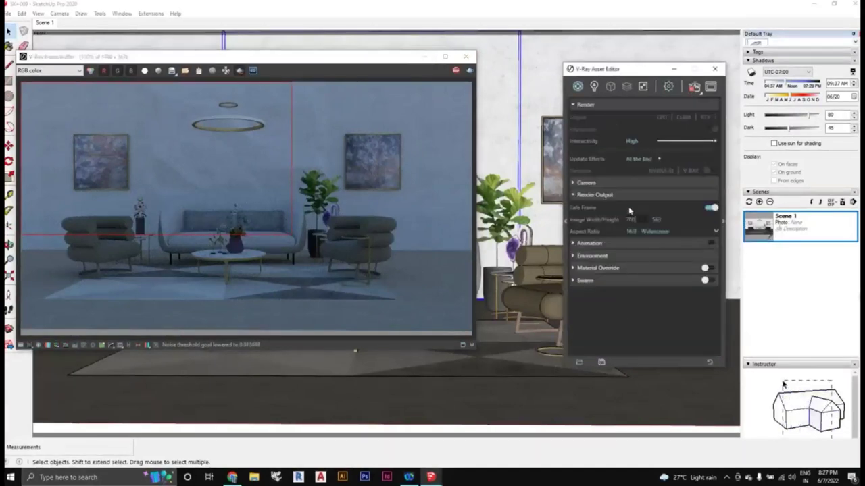
pyautogui.click(695, 88)
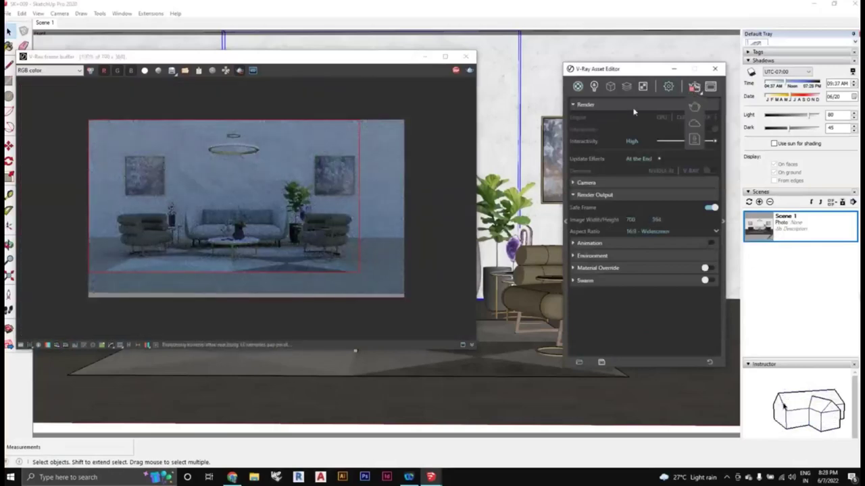
pyautogui.click(465, 56)
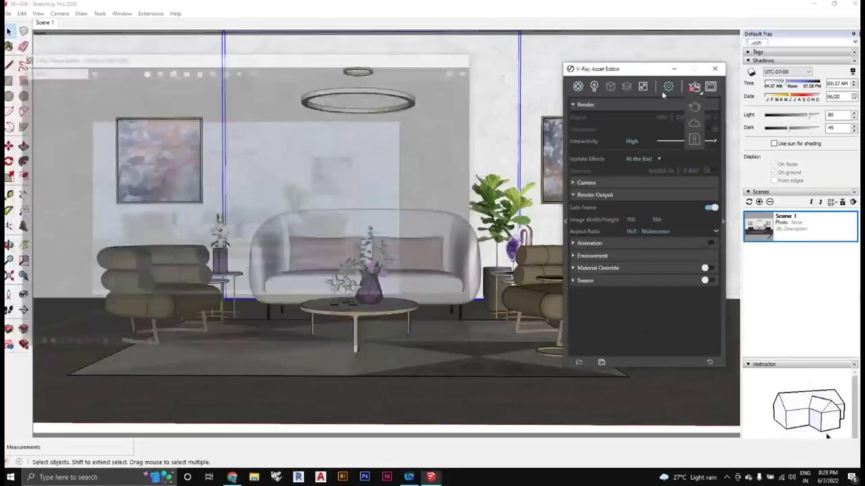
pyautogui.click(695, 88)
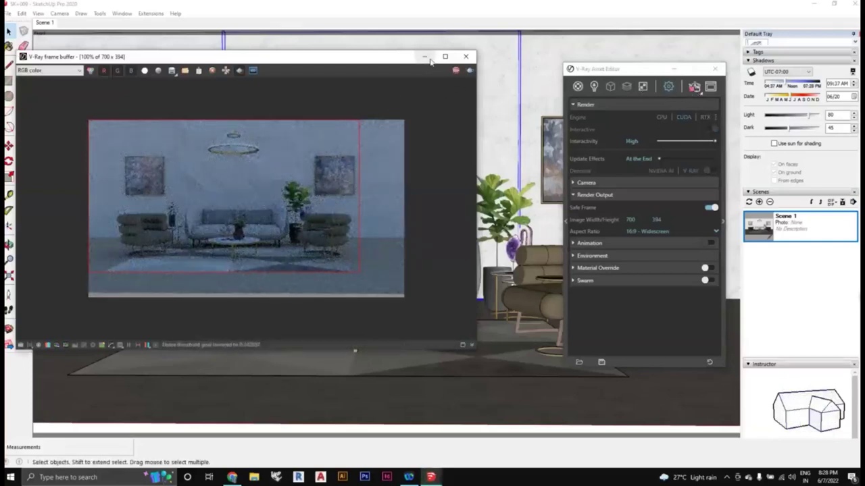
# Narrow the frame buffer, park it on the right, and orbit toward the right wall's painting
pyautogui.moveTo(477, 327); pyautogui.dragTo(329, 327)
pyautogui.moveTo(215, 60); pyautogui.dragTo(704, 103)
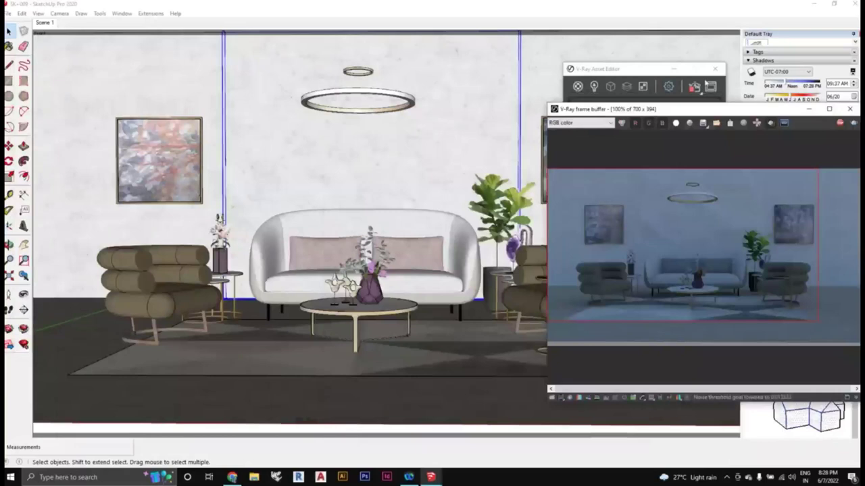
pyautogui.moveTo(659, 110); pyautogui.dragTo(654, 94)
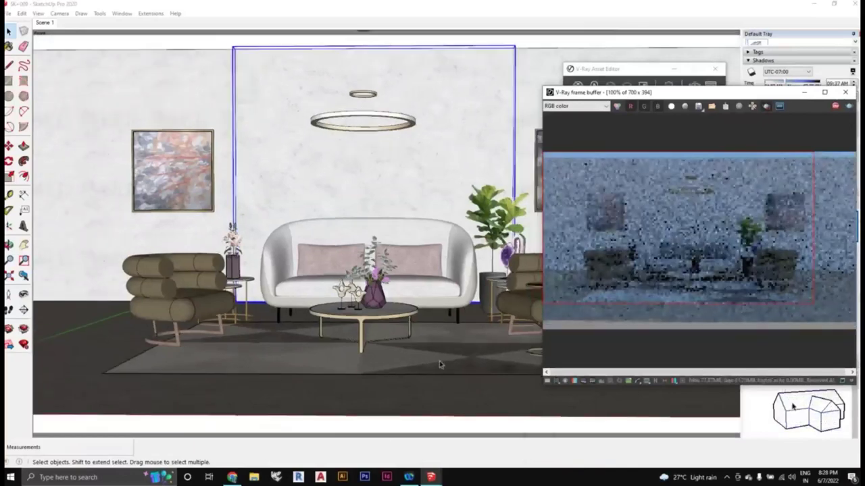
pyautogui.moveTo(439, 361)
pyautogui.mouseDown(button='middle')
pyautogui.moveTo(325, 361)
pyautogui.moveTo(321, 311)
pyautogui.moveTo(534, 304)
pyautogui.moveTo(458, 345)
pyautogui.moveTo(385, 336)
pyautogui.moveTo(422, 334)
pyautogui.mouseUp(button='middle')
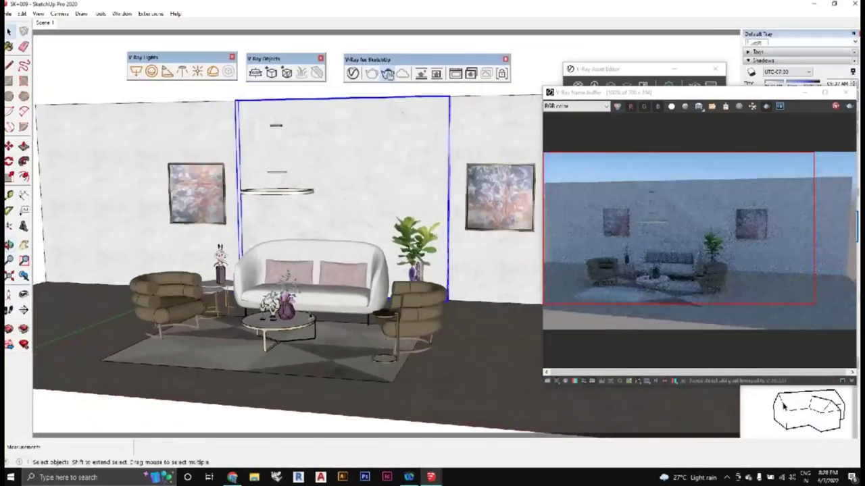
# Orbit around the room and select the rectangle light beside the right wall
pyautogui.scroll(-3, 41, 196)
pyautogui.scroll(3, 121, 149)
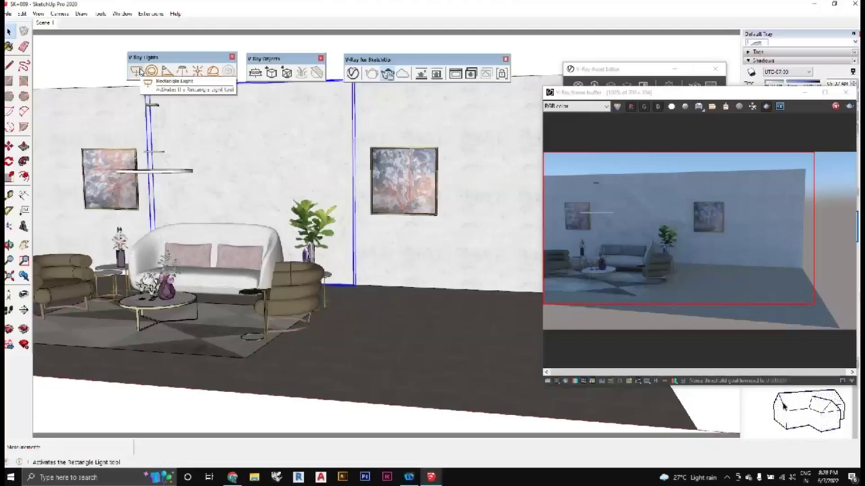
pyautogui.click(140, 71)
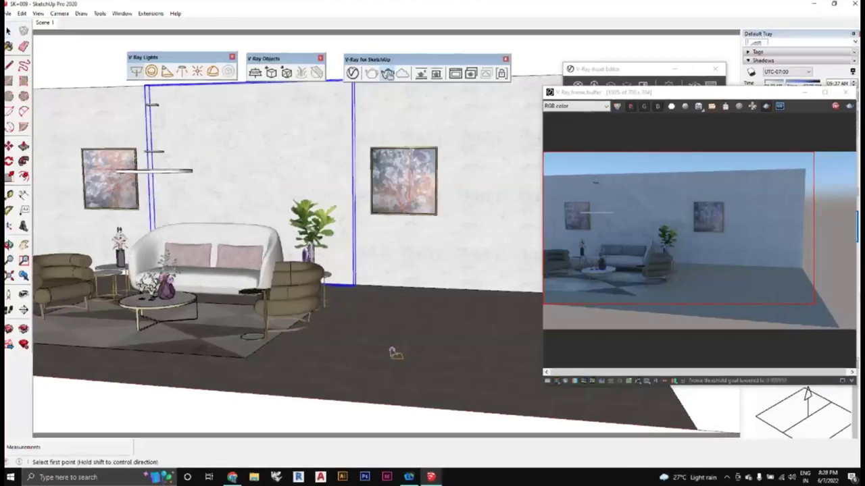
pyautogui.moveTo(392, 353); pyautogui.dragTo(496, 396, button='middle')
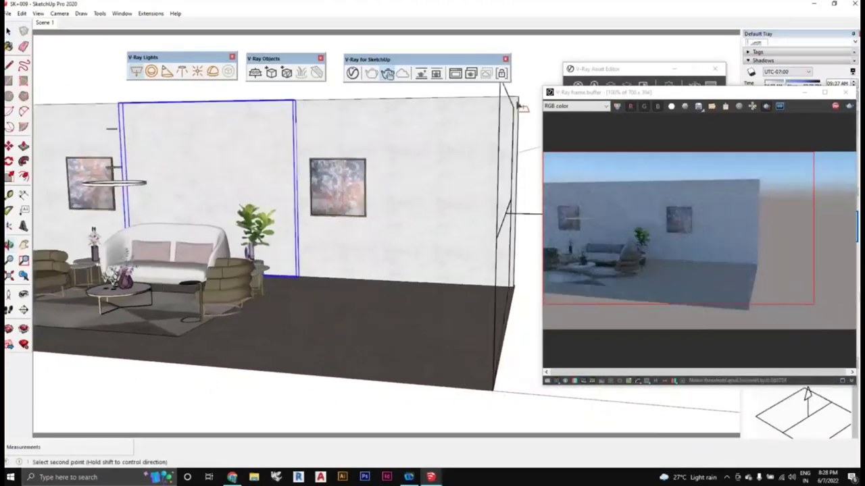
pyautogui.scroll(-3, 332, 309)
pyautogui.moveTo(332, 309); pyautogui.dragTo(379, 240, button='middle')
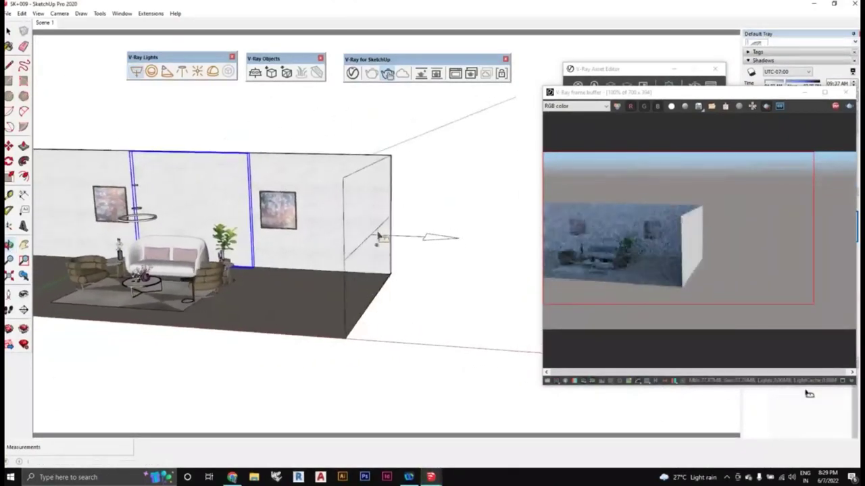
pyautogui.moveTo(442, 252); pyautogui.dragTo(380, 228, button='middle')
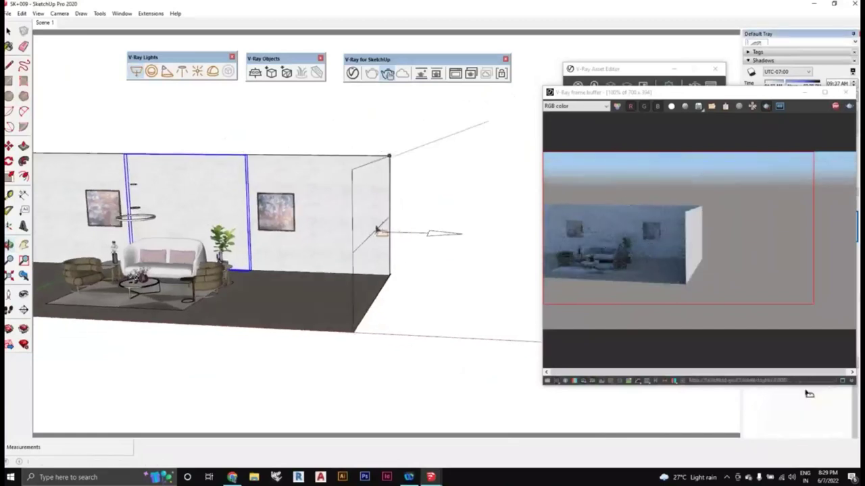
pyautogui.press('b')
pyautogui.moveTo(446, 277)
pyautogui.mouseDown(button='middle')
pyautogui.moveTo(463, 286)
pyautogui.moveTo(443, 279)
pyautogui.moveTo(427, 293)
pyautogui.moveTo(440, 290)
pyautogui.moveTo(432, 268)
pyautogui.moveTo(448, 273)
pyautogui.mouseUp(button='middle')
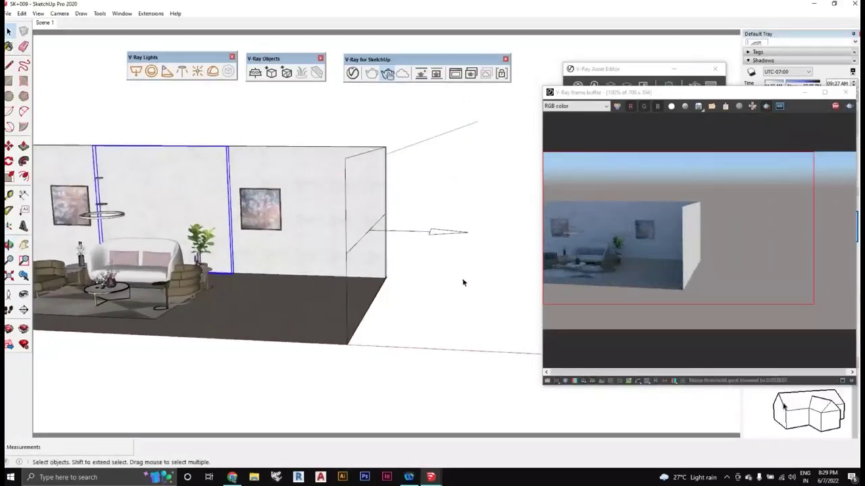
pyautogui.click(408, 229)
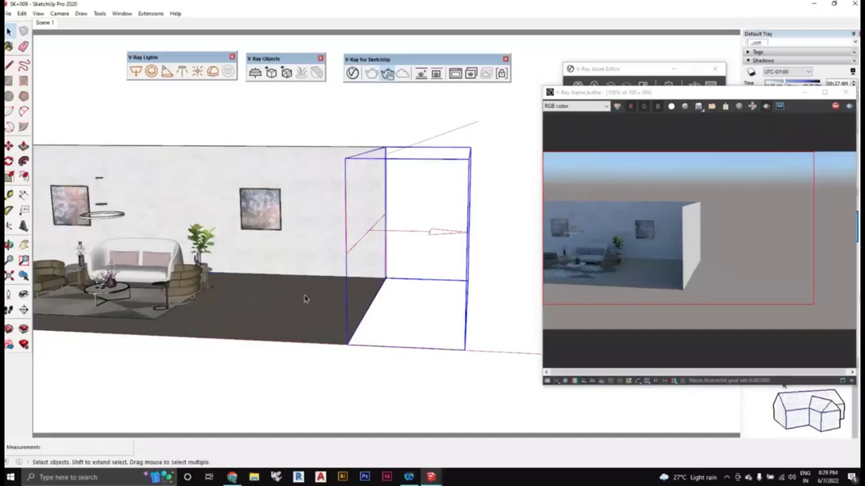
pyautogui.moveTo(356, 286); pyautogui.dragTo(392, 277, button='middle')
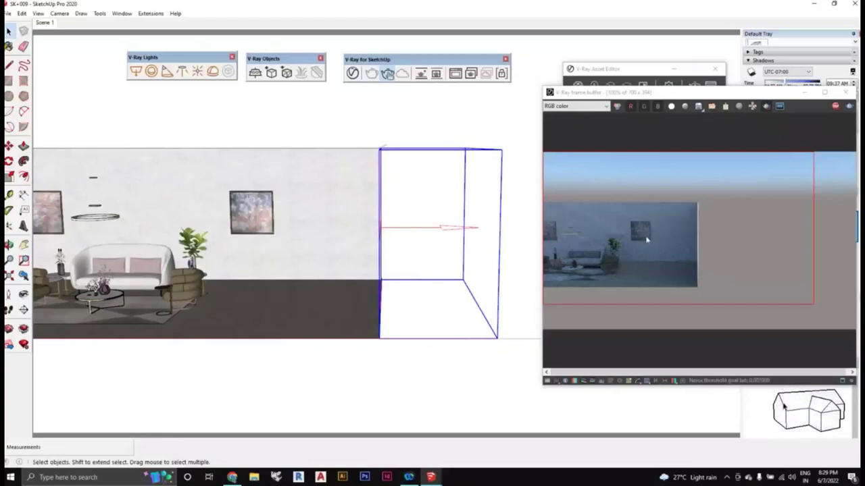
# Rotate the selected rectangle light so it stands square again
pyautogui.moveTo(450, 251); pyautogui.dragTo(320, 250, button='middle')
pyautogui.press('q')
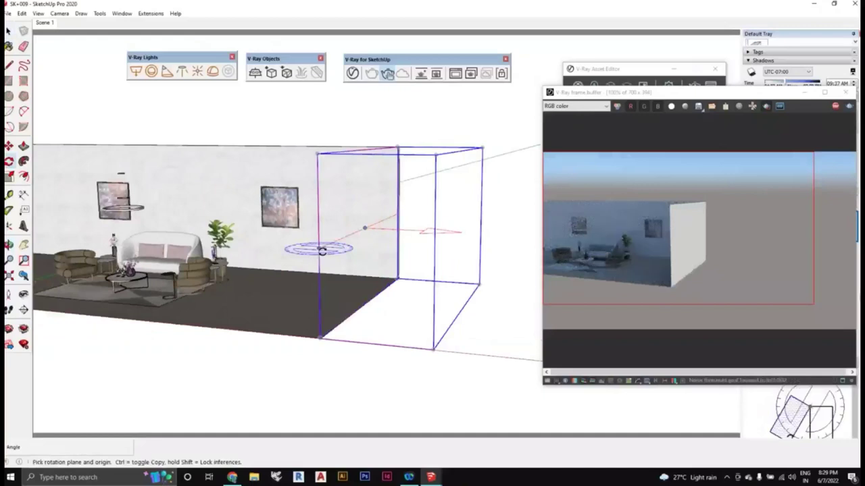
pyautogui.click(316, 247)
pyautogui.click(397, 216)
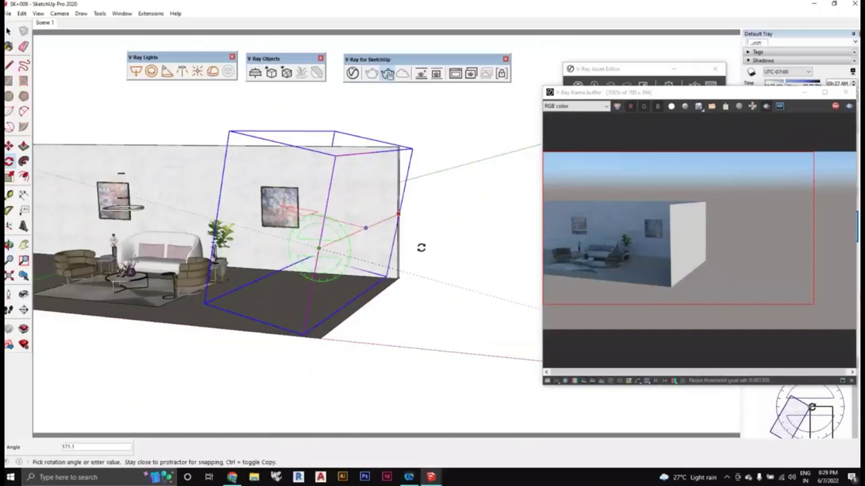
pyautogui.click(420, 247)
# Copy the light upward with Move and Ctrl, placing the copy on top of the original
pyautogui.moveTo(421, 247); pyautogui.dragTo(708, 295, button='middle')
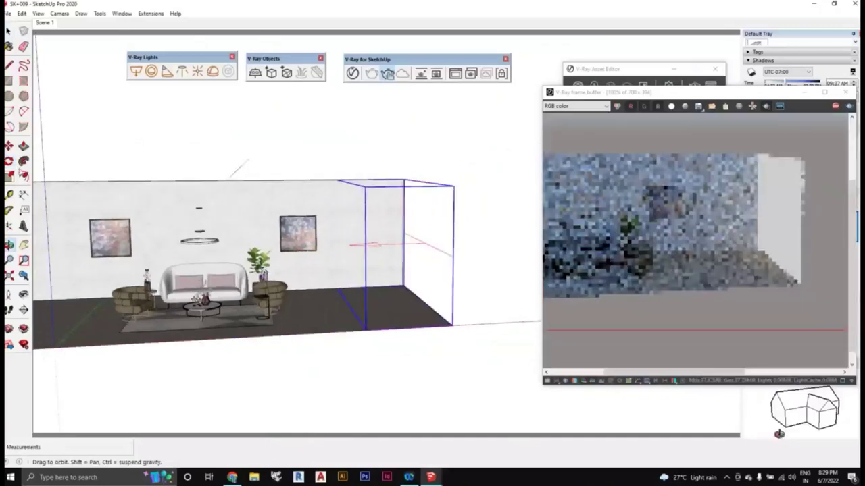
pyautogui.moveTo(779, 434); pyautogui.dragTo(389, 365, button='middle')
pyautogui.press('o')
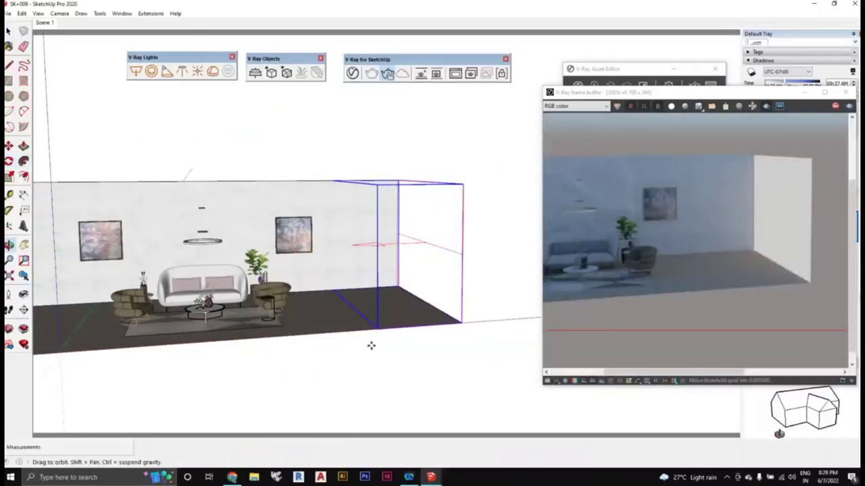
pyautogui.moveTo(371, 346); pyautogui.dragTo(453, 351)
pyautogui.press('m')
pyautogui.moveTo(453, 351)
pyautogui.mouseDown(button='middle')
pyautogui.moveTo(422, 375)
pyautogui.moveTo(409, 370)
pyautogui.moveTo(438, 187)
pyautogui.moveTo(505, 337)
pyautogui.mouseUp(button='middle')
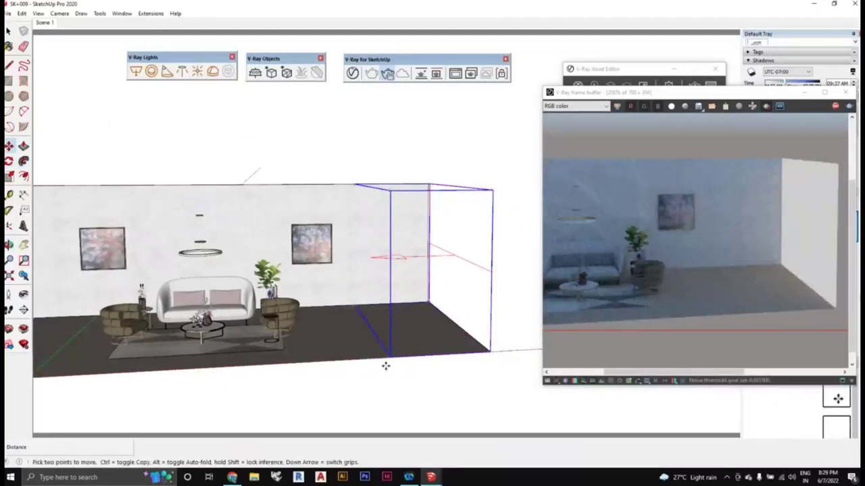
pyautogui.scroll(-3, 379, 361)
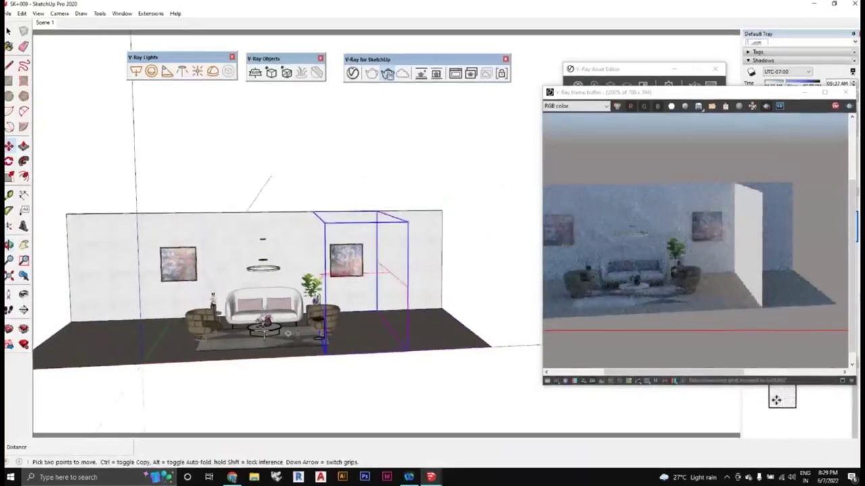
pyautogui.moveTo(378, 361)
pyautogui.mouseDown(button='middle')
pyautogui.moveTo(436, 363)
pyautogui.moveTo(429, 388)
pyautogui.mouseUp(button='middle')
pyautogui.scroll(-3, 457, 367)
pyautogui.scroll(3, 437, 358)
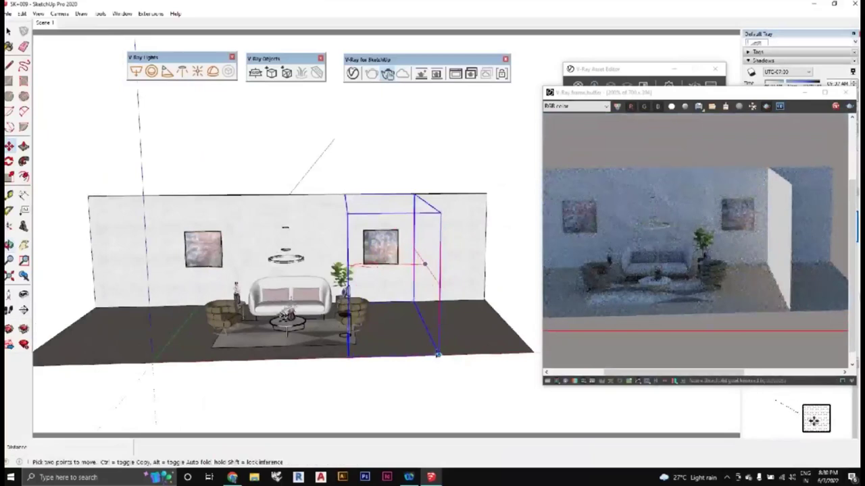
pyautogui.press('ctrl')
pyautogui.click(426, 348)
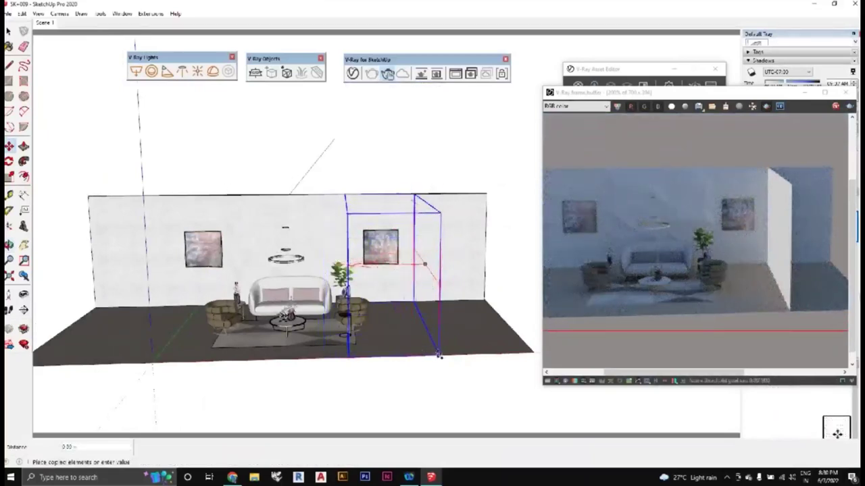
pyautogui.click(440, 213)
pyautogui.moveTo(430, 294); pyautogui.dragTo(415, 328, button='middle')
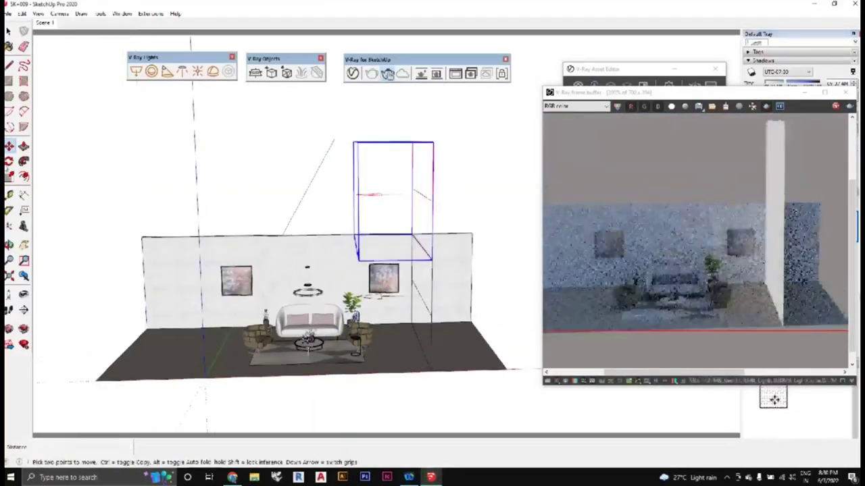
# Rotate the copied light 90 degrees so it lies flat
pyautogui.press('q')
pyautogui.scroll(2, 436, 243)
pyautogui.moveTo(430, 265); pyautogui.dragTo(382, 98)
pyautogui.click(382, 97)
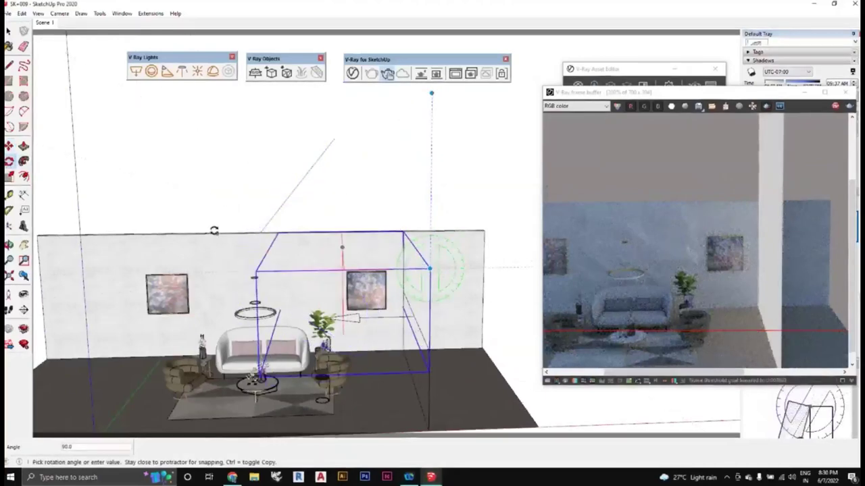
pyautogui.click(304, 266)
pyautogui.scroll(-3, 305, 266)
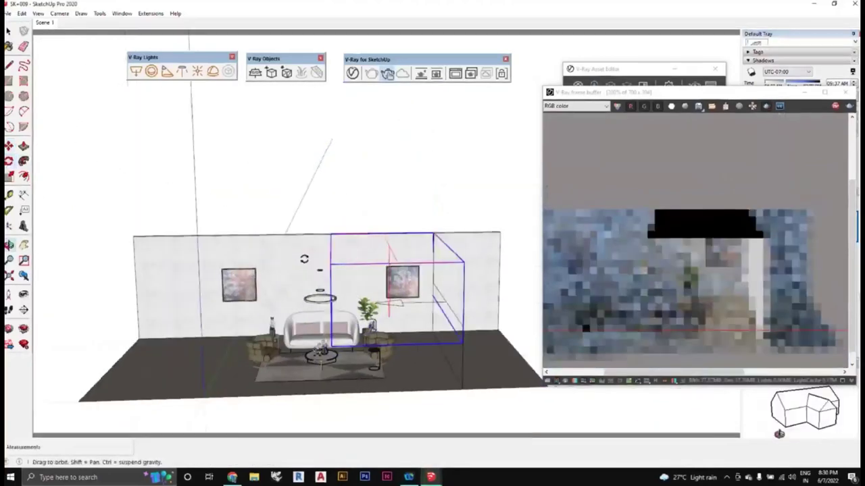
# Move the flat light over the room centre above the sofa and raise it
pyautogui.press('m')
pyautogui.click(476, 262)
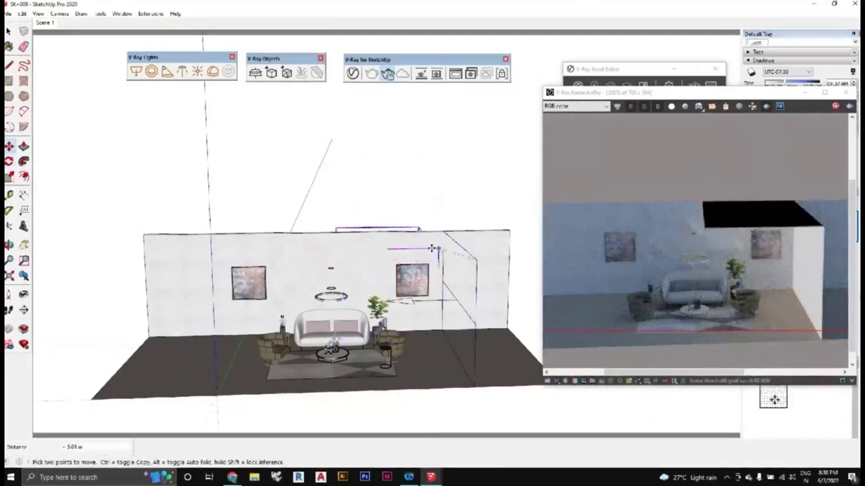
pyautogui.click(395, 264)
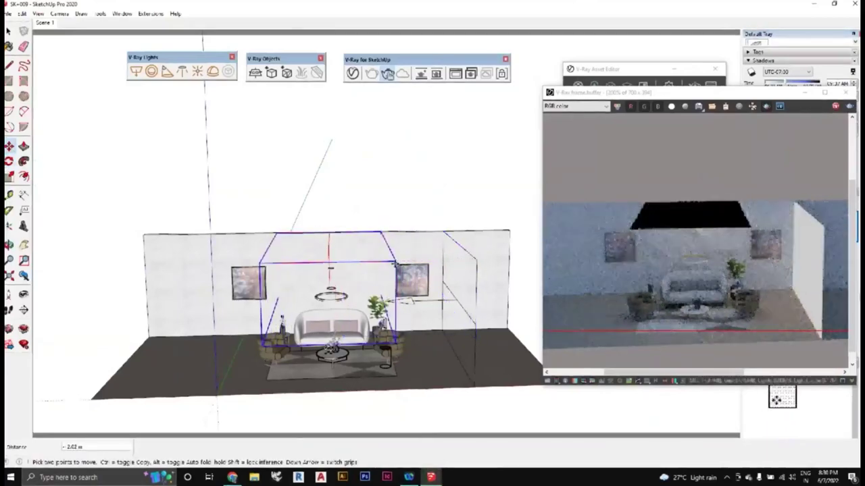
pyautogui.click(395, 263)
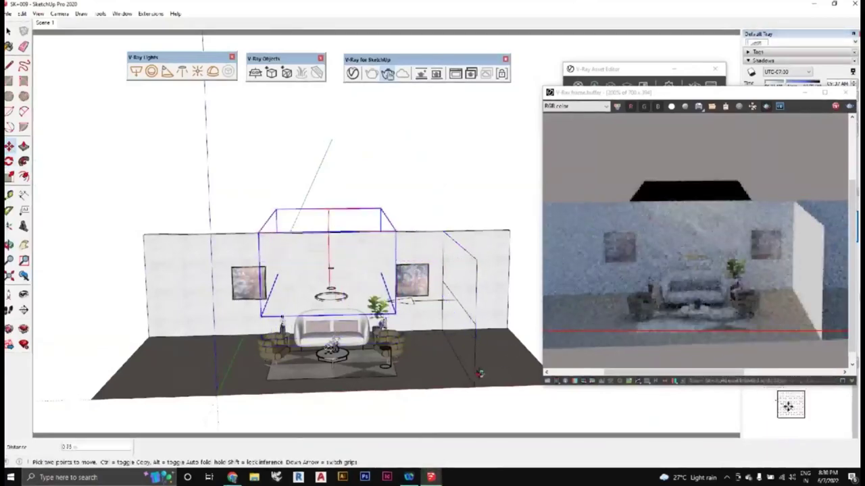
pyautogui.moveTo(395, 263); pyautogui.dragTo(395, 256, button='middle')
pyautogui.moveTo(686, 96); pyautogui.dragTo(527, 67)
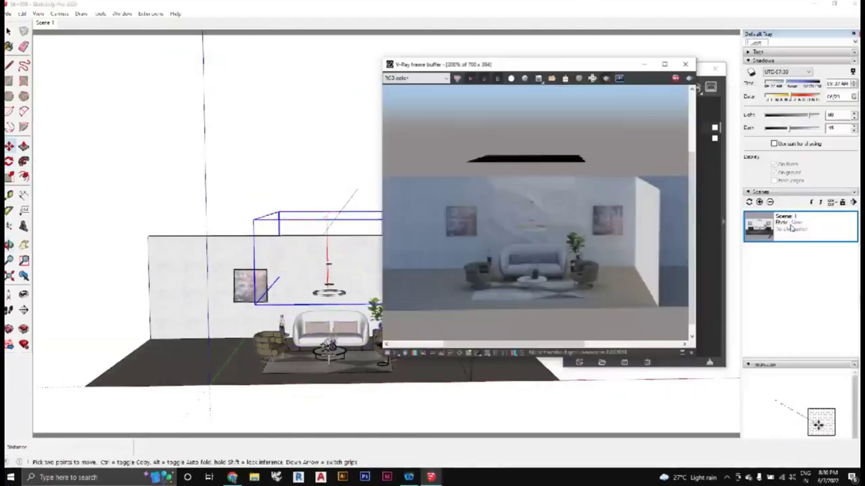
# Move the side rectangle light 0.83 m further right
pyautogui.scroll(3, 549, 340)
pyautogui.scroll(5, 549, 340)
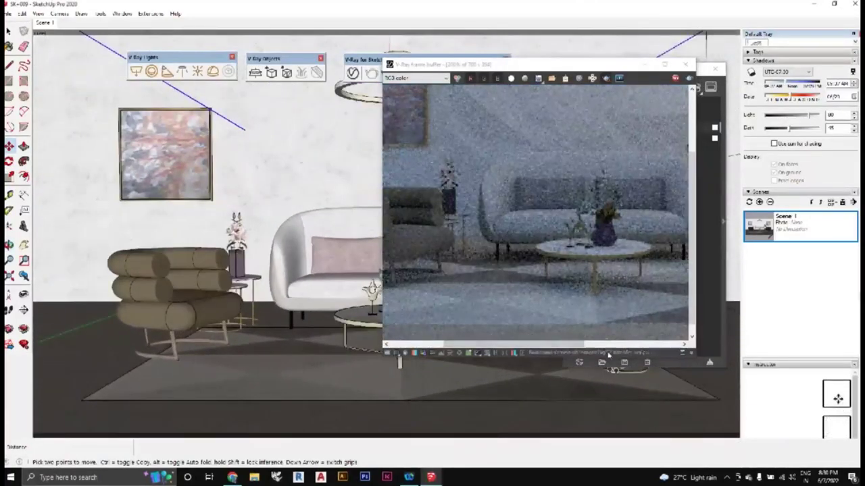
pyautogui.scroll(-3, 629, 182)
pyautogui.scroll(-2, 629, 183)
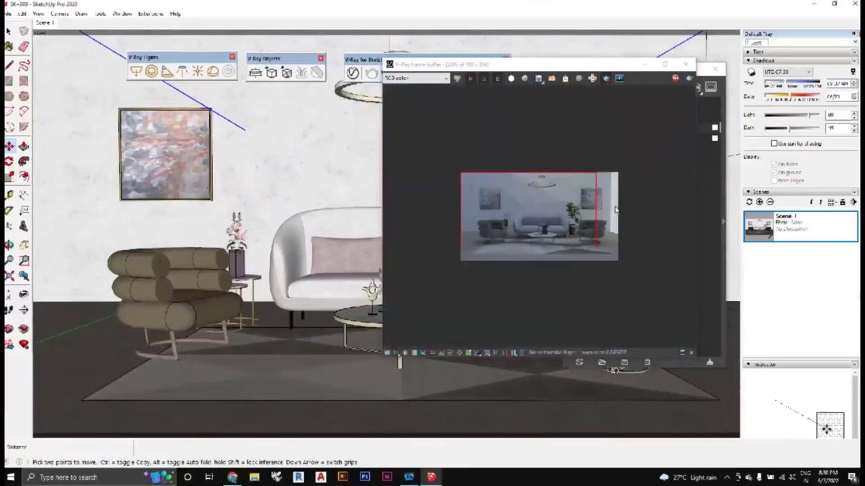
pyautogui.scroll(2, 604, 234)
pyautogui.scroll(-5, 658, 403)
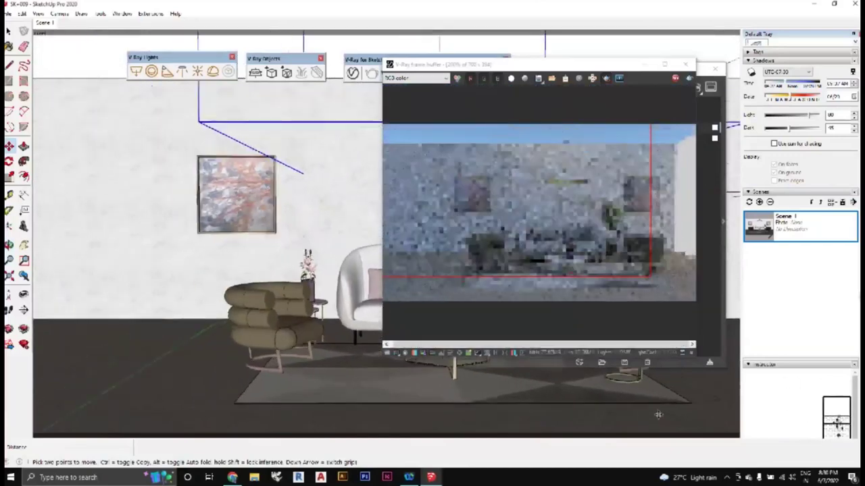
pyautogui.moveTo(662, 411); pyautogui.dragTo(578, 381, button='middle')
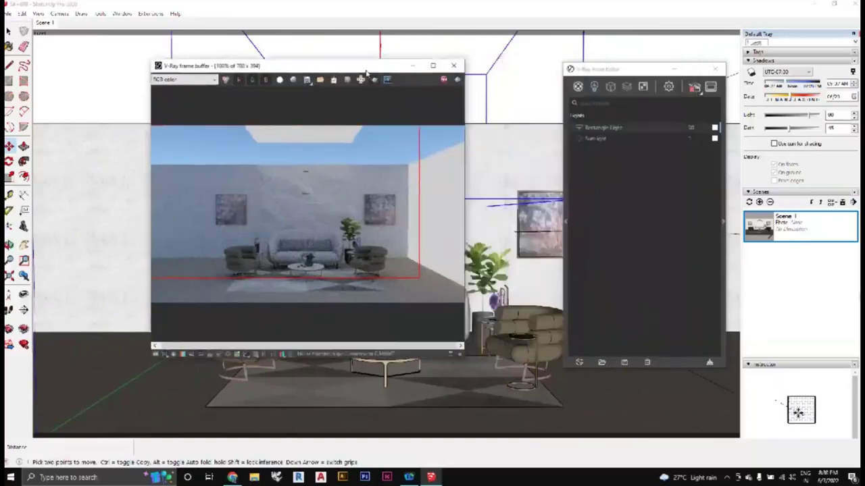
pyautogui.moveTo(585, 70); pyautogui.dragTo(439, 79)
pyautogui.moveTo(608, 419)
pyautogui.mouseDown(button='middle')
pyautogui.moveTo(588, 406)
pyautogui.moveTo(604, 410)
pyautogui.mouseUp(button='middle')
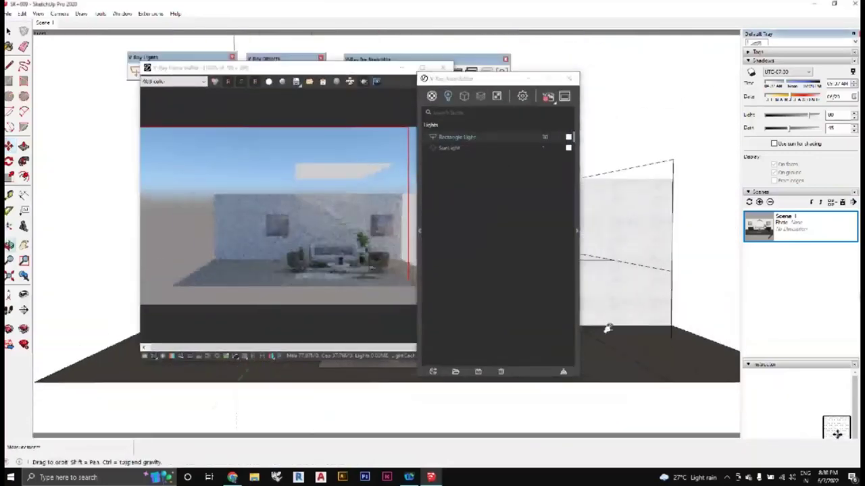
pyautogui.click(661, 273)
pyautogui.press('m')
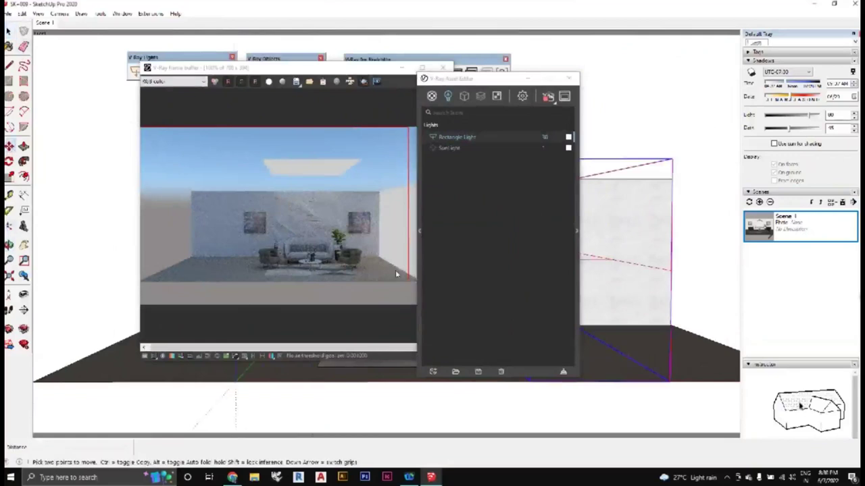
pyautogui.click(666, 382)
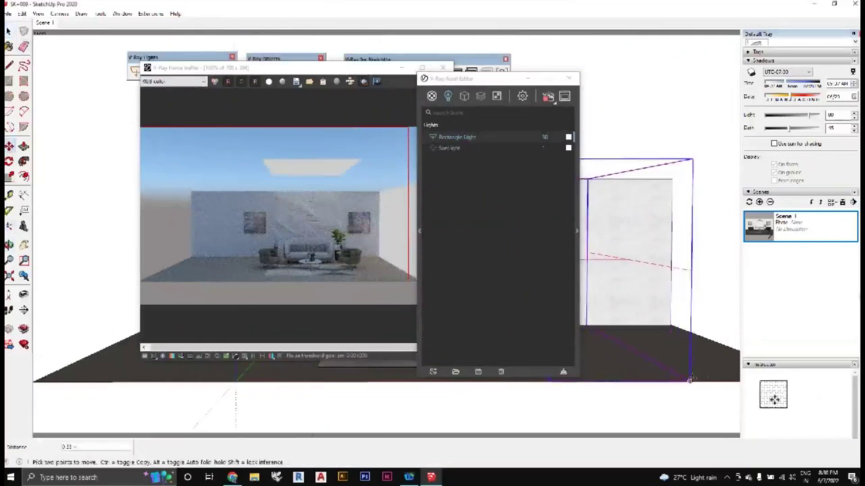
pyautogui.click(727, 382)
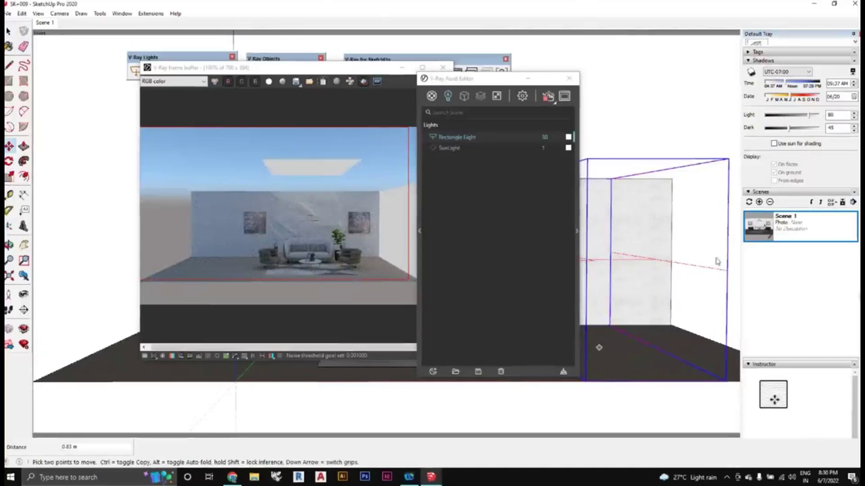
# Restore the saved Scene 1 camera view of the living room
pyautogui.click(45, 22)
pyautogui.click(8, 31)
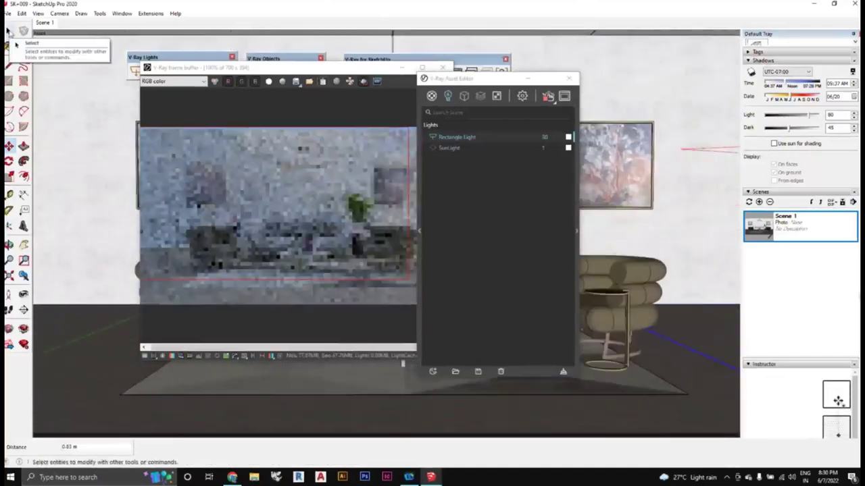
pyautogui.press('m')
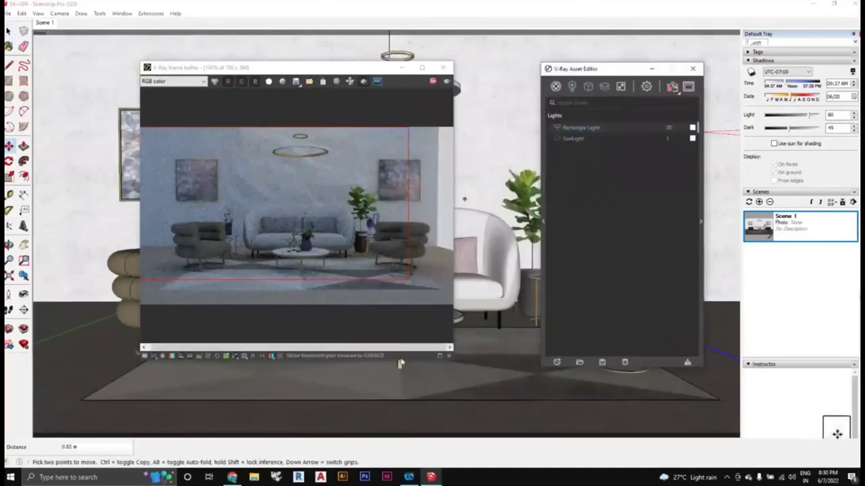
pyautogui.moveTo(500, 389); pyautogui.dragTo(473, 403, button='middle')
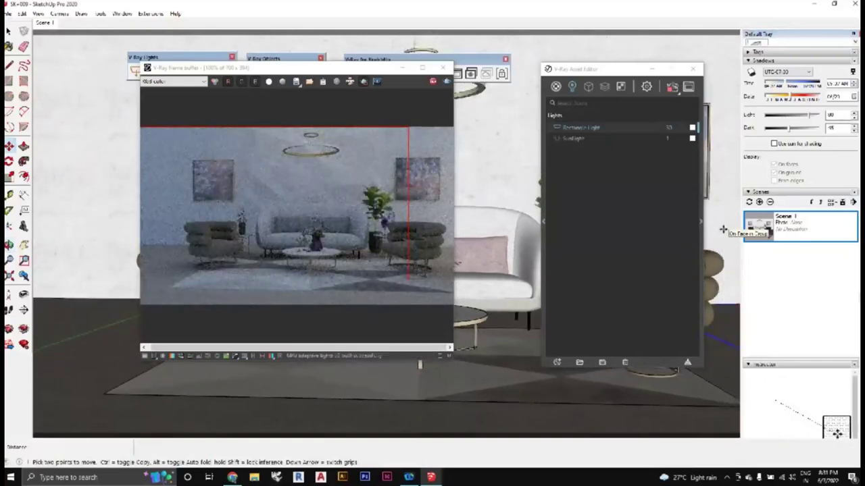
pyautogui.click(421, 68)
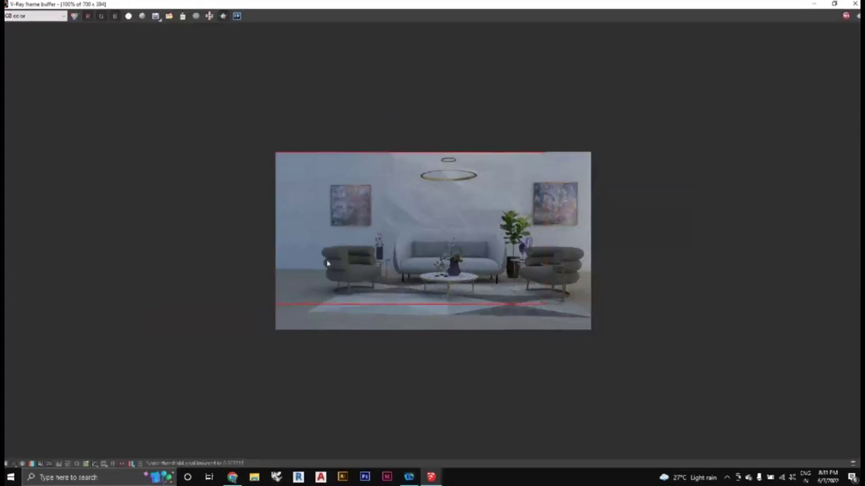
pyautogui.click(835, 4)
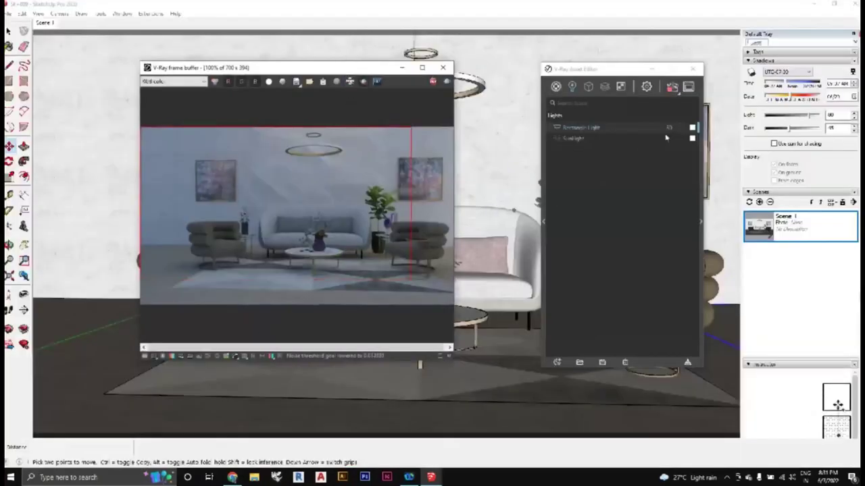
pyautogui.moveTo(621, 71); pyautogui.dragTo(588, 72)
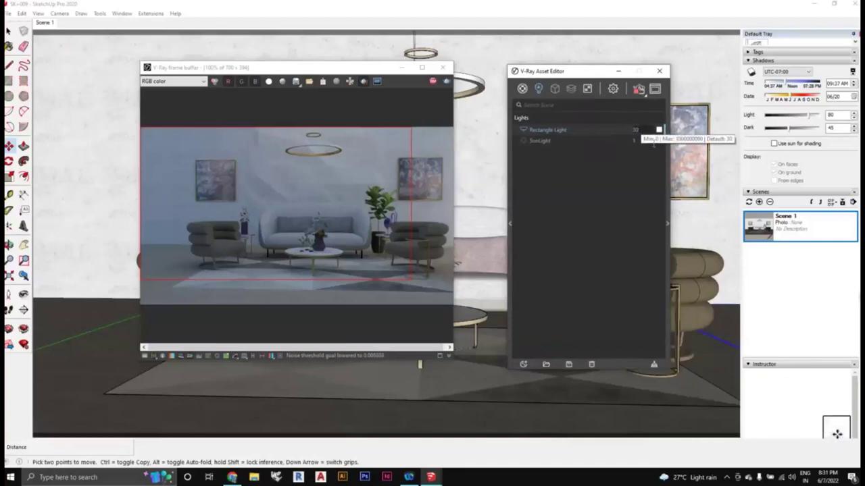
# Expand Rectangle Light's parameters (intensity 30, 197.3408 × 129.8212) and orbit to a front view
pyautogui.click(667, 223)
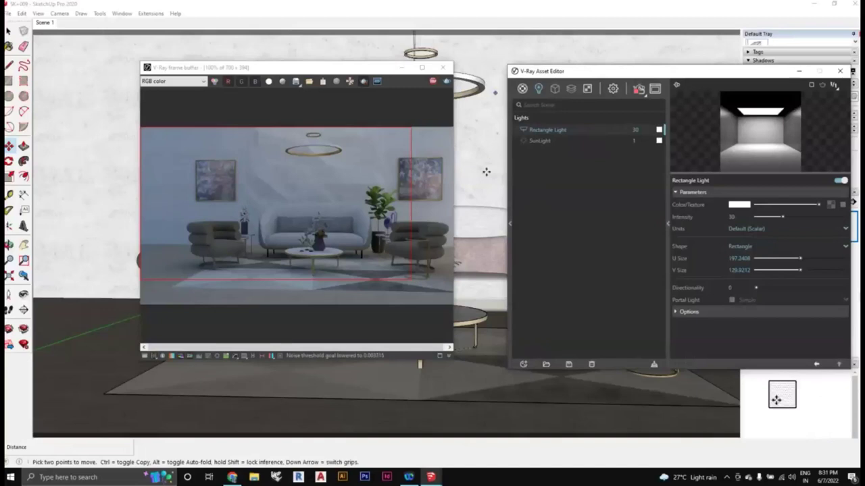
pyautogui.moveTo(486, 172); pyautogui.dragTo(383, 78, button='middle')
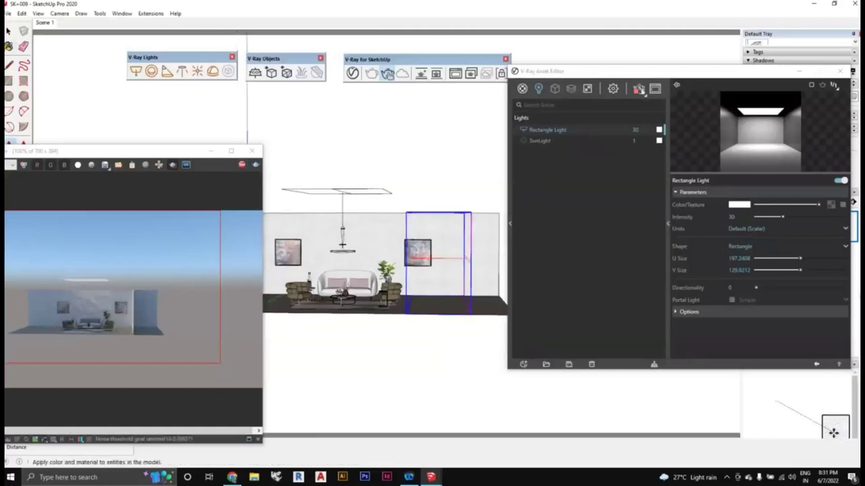
# Draw a new V-Ray rectangle light standing upright on top of the side wall
pyautogui.press('space')
pyautogui.click(389, 201)
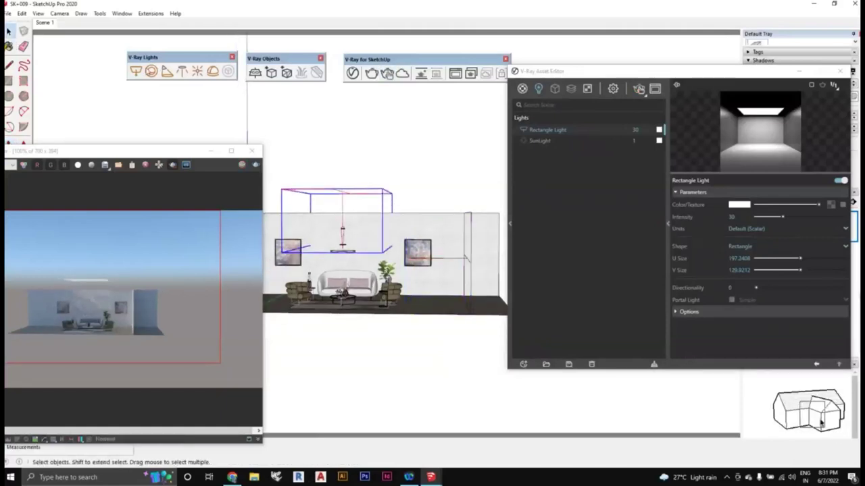
pyautogui.click(151, 71)
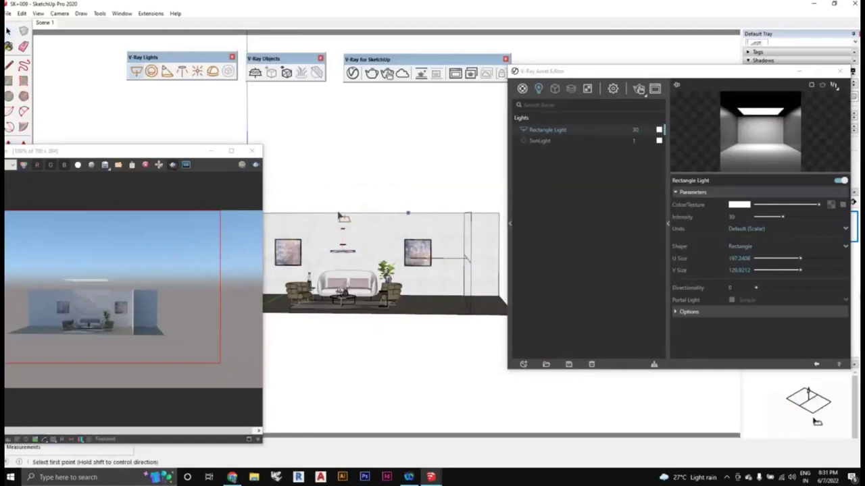
pyautogui.click(340, 214)
pyautogui.moveTo(406, 214); pyautogui.dragTo(302, 191, button='middle')
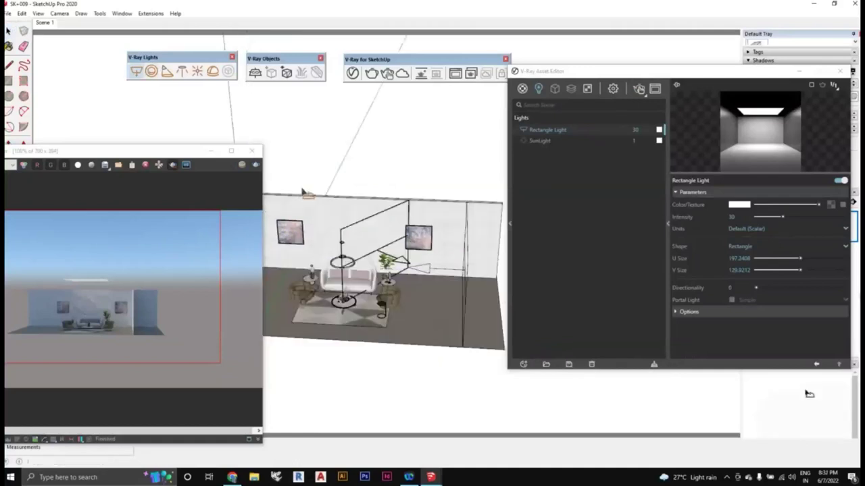
pyautogui.click(302, 191)
pyautogui.click(409, 136)
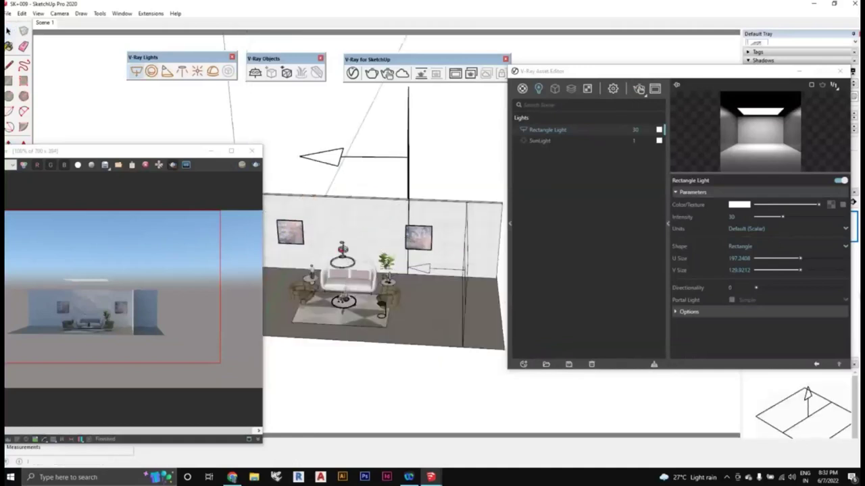
pyautogui.moveTo(406, 169); pyautogui.dragTo(166, 78, button='middle')
# Draw another rectangle light, lift it above the room, and place a Ctrl-move copy beside it
pyautogui.click(166, 75)
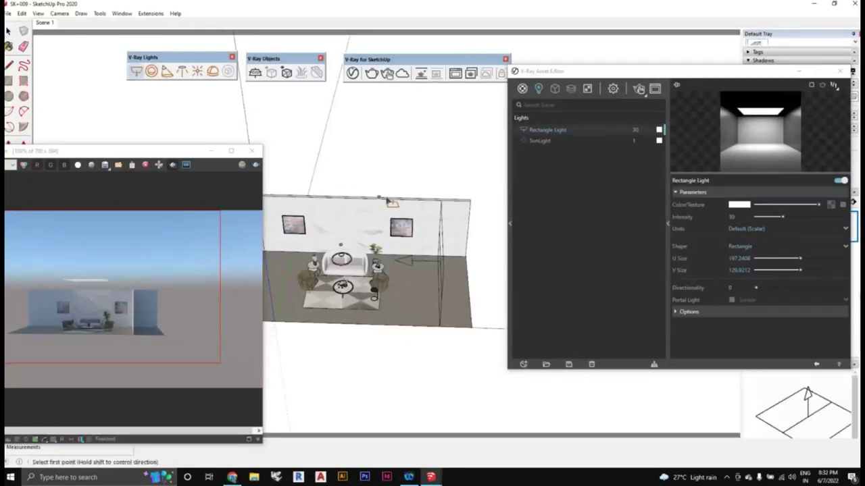
pyautogui.click(394, 205)
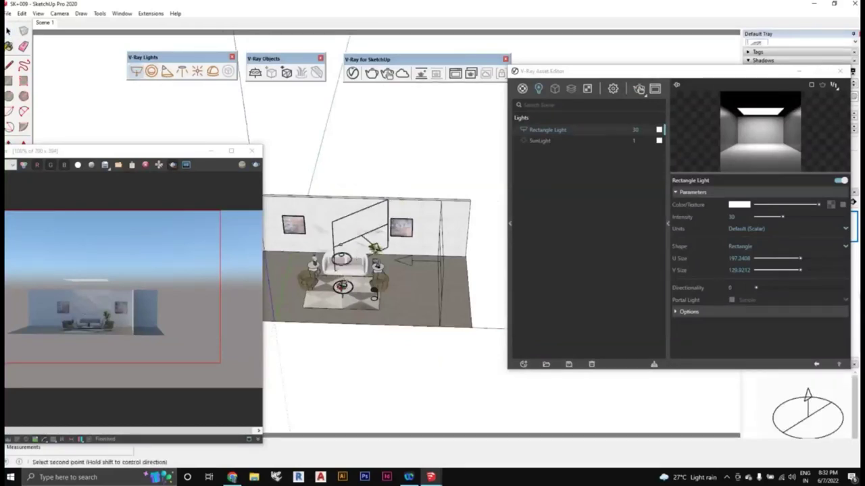
pyautogui.press('m')
pyautogui.moveTo(375, 230); pyautogui.dragTo(371, 159)
pyautogui.press('ctrl')
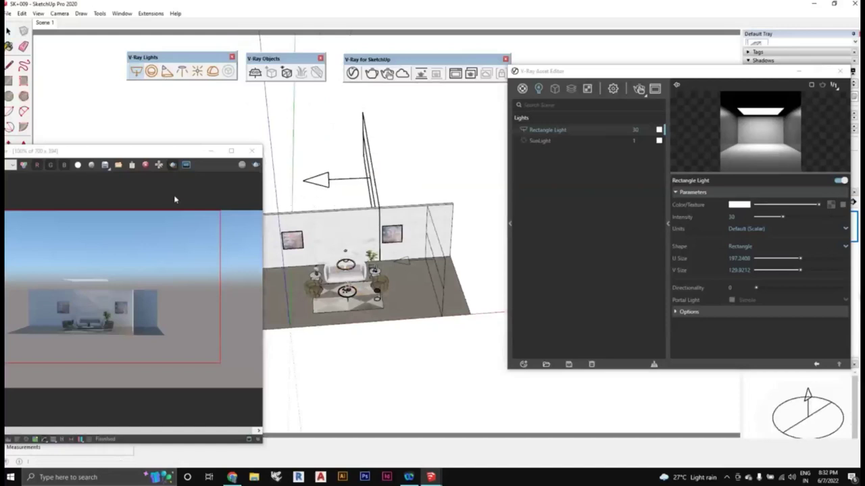
pyautogui.click(363, 160)
pyautogui.click(10, 83)
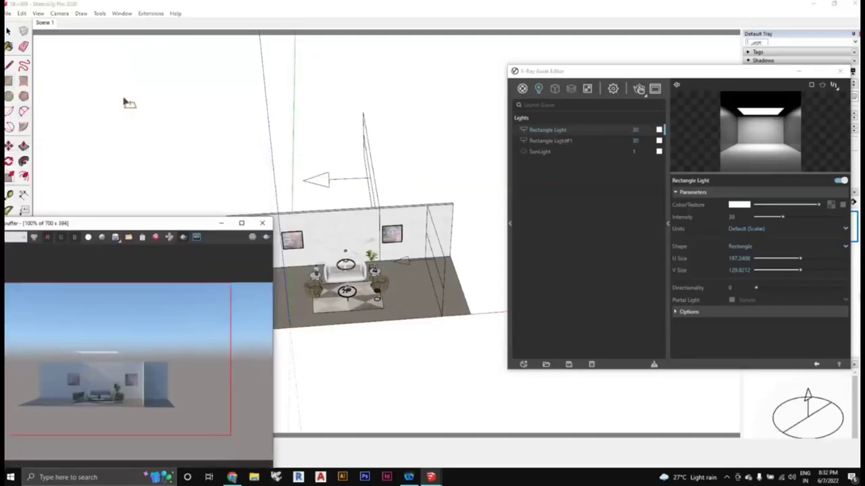
# Select the copied rectangle light and move it higher above the wall
pyautogui.scroll(2, 371, 180)
pyautogui.click(362, 219)
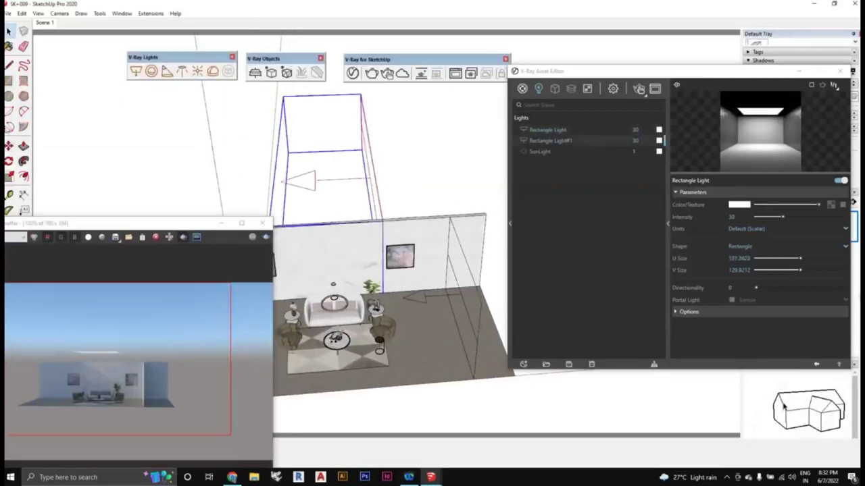
pyautogui.press('m')
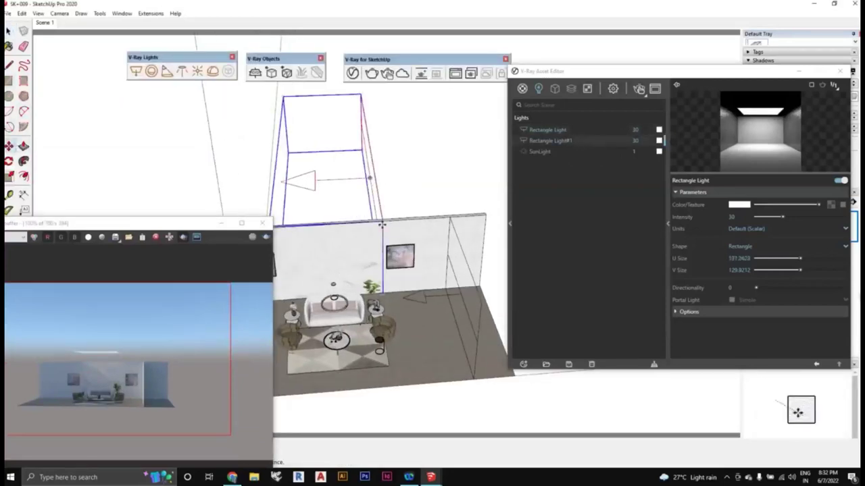
pyautogui.moveTo(382, 225); pyautogui.dragTo(376, 130)
pyautogui.moveTo(378, 139); pyautogui.dragTo(304, 149, button='middle')
# Rotate the light 90° twice so it lies flat and runs along the sofa wall
pyautogui.click(9, 161)
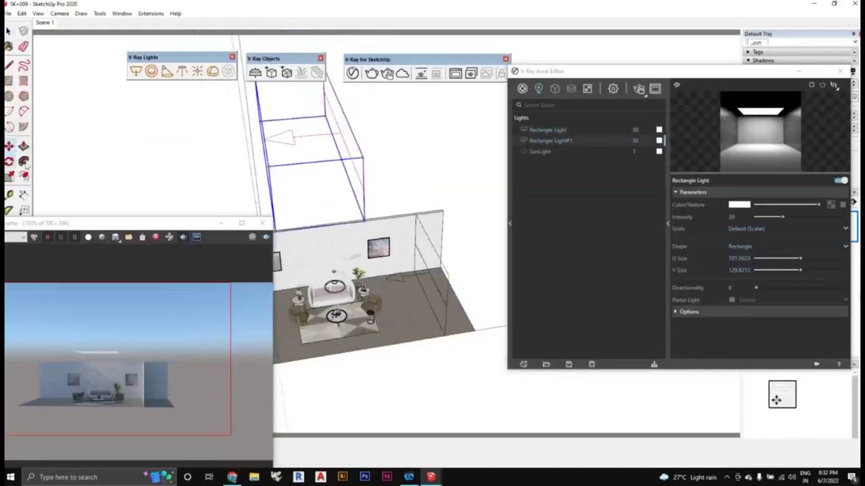
pyautogui.click(363, 190)
pyautogui.moveTo(258, 164); pyautogui.dragTo(53, 152, button='middle')
pyautogui.click(295, 129)
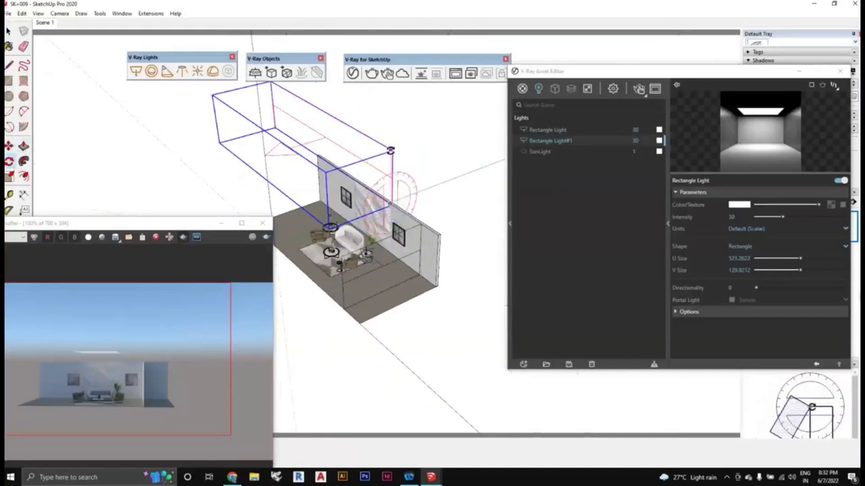
pyautogui.click(391, 201)
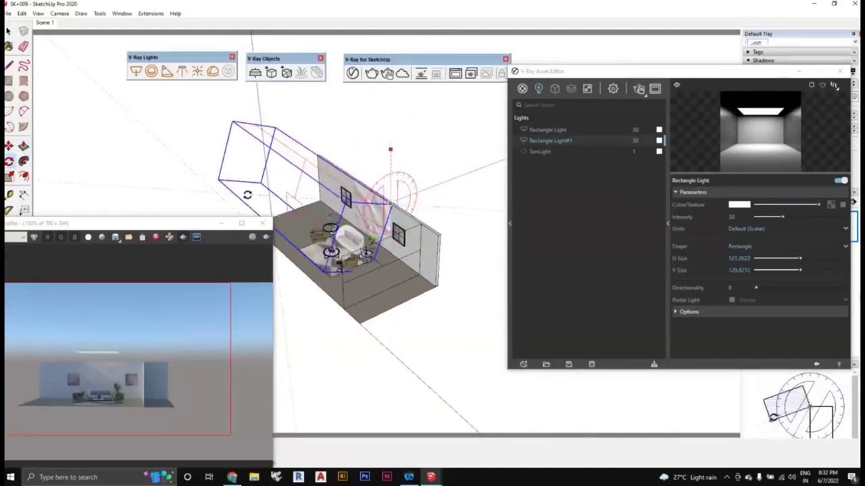
pyautogui.moveTo(247, 197); pyautogui.dragTo(325, 223, button='middle')
# Scale the light narrower from its left side to fit within the room
pyautogui.press('s')
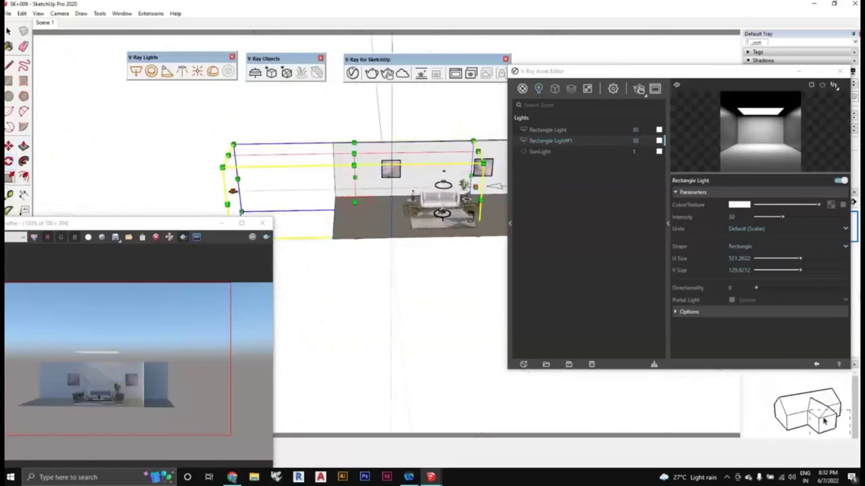
pyautogui.moveTo(232, 177); pyautogui.dragTo(354, 177)
pyautogui.press('s')
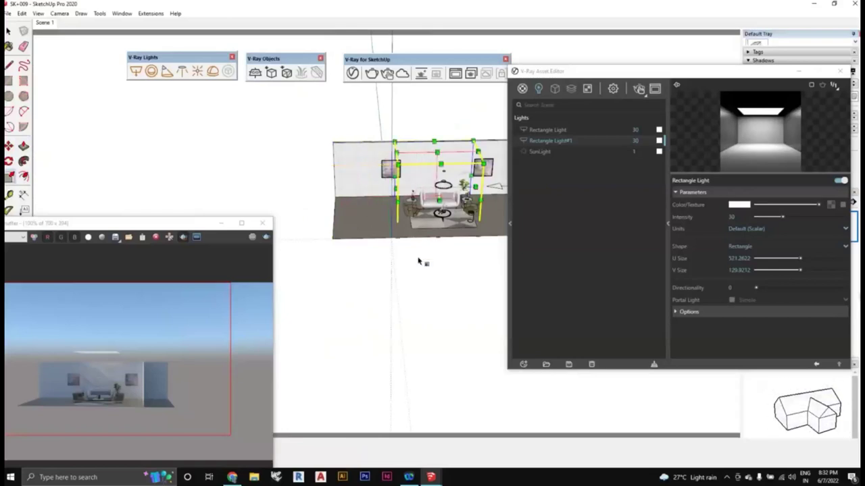
pyautogui.moveTo(421, 256); pyautogui.dragTo(406, 191, button='middle')
pyautogui.scroll(4, 405, 191)
pyautogui.scroll(-1, 405, 196)
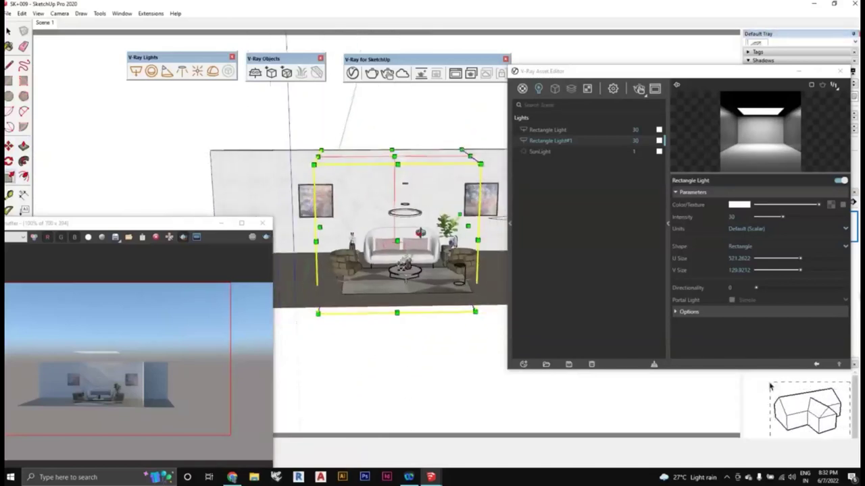
# Adjust the light's height to sit above the sofa, ending at 521.2622 × 129.8212
pyautogui.moveTo(396, 313); pyautogui.dragTo(395, 255)
pyautogui.press('s')
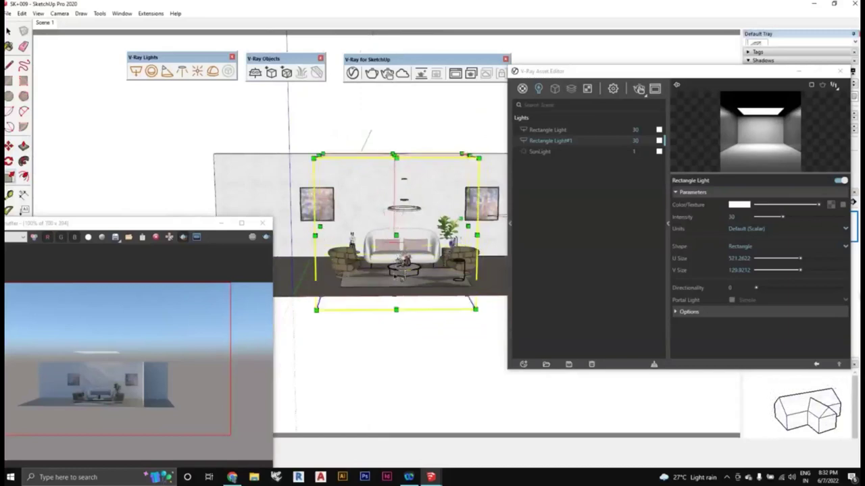
pyautogui.moveTo(405, 203)
pyautogui.mouseDown(button='middle')
pyautogui.moveTo(419, 216)
pyautogui.moveTo(405, 203)
pyautogui.mouseUp(button='middle')
pyautogui.moveTo(394, 297); pyautogui.dragTo(394, 214)
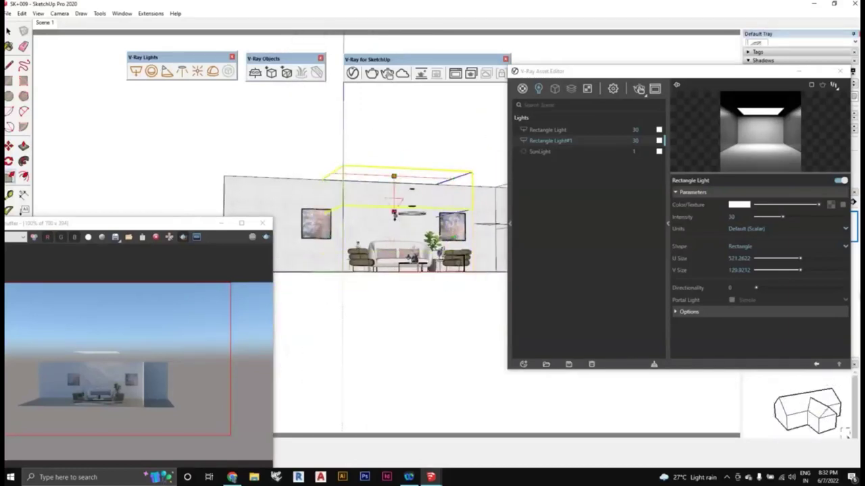
pyautogui.press('s')
pyautogui.moveTo(396, 215)
pyautogui.mouseDown(button='middle')
pyautogui.moveTo(399, 202)
pyautogui.moveTo(396, 216)
pyautogui.mouseUp(button='middle')
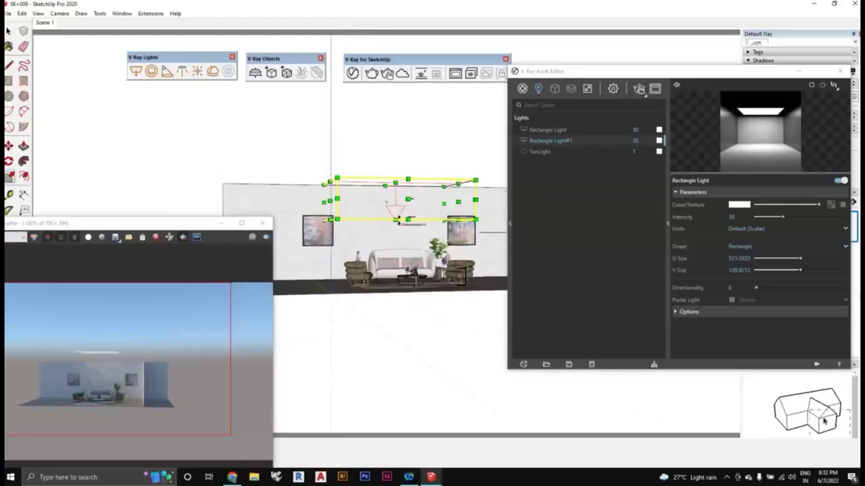
pyautogui.moveTo(396, 227); pyautogui.dragTo(396, 233)
pyautogui.press('s')
pyautogui.moveTo(399, 233); pyautogui.dragTo(393, 319, button='middle')
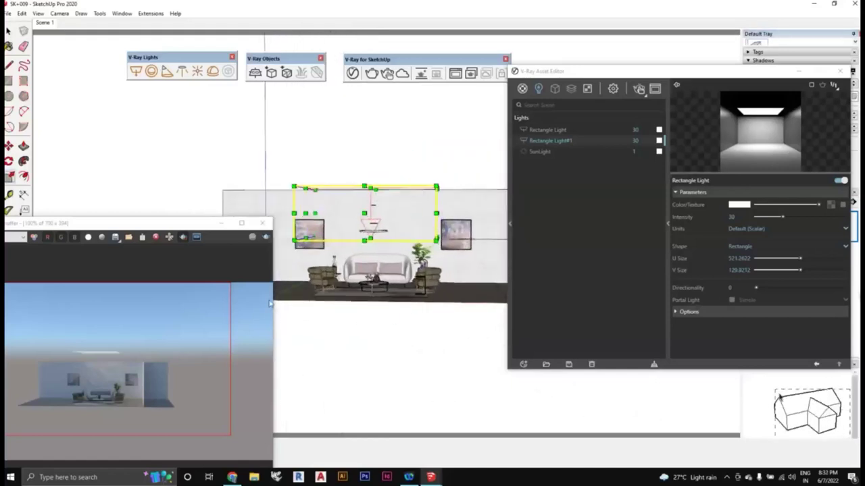
pyautogui.moveTo(195, 230); pyautogui.dragTo(270, 106)
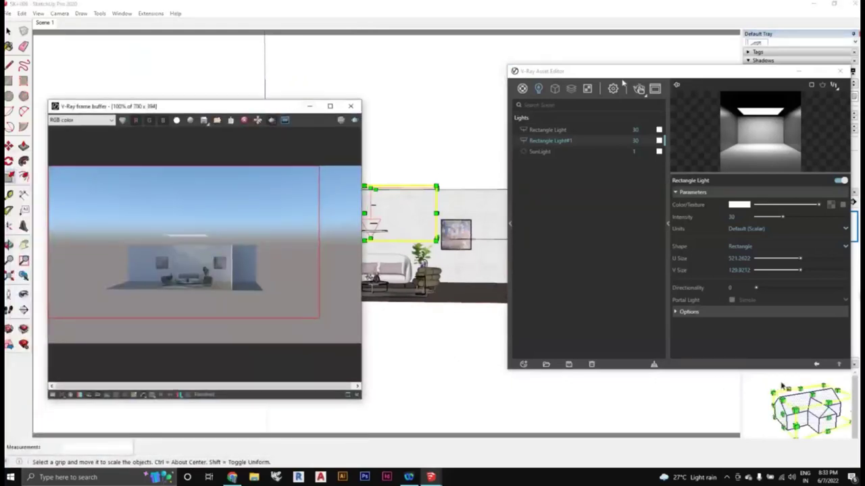
pyautogui.moveTo(634, 72); pyautogui.dragTo(518, 66)
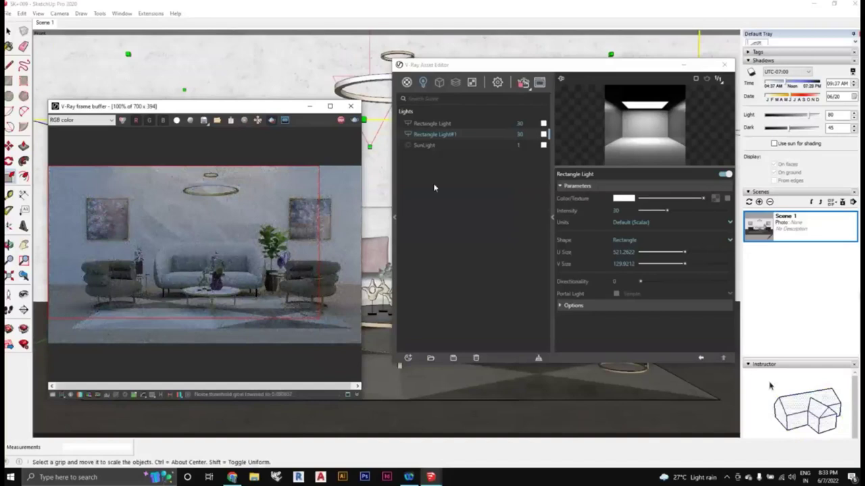
# Rename Rectangle Light#1 in the Lights list to 'Tube Li'
pyautogui.click(449, 136)
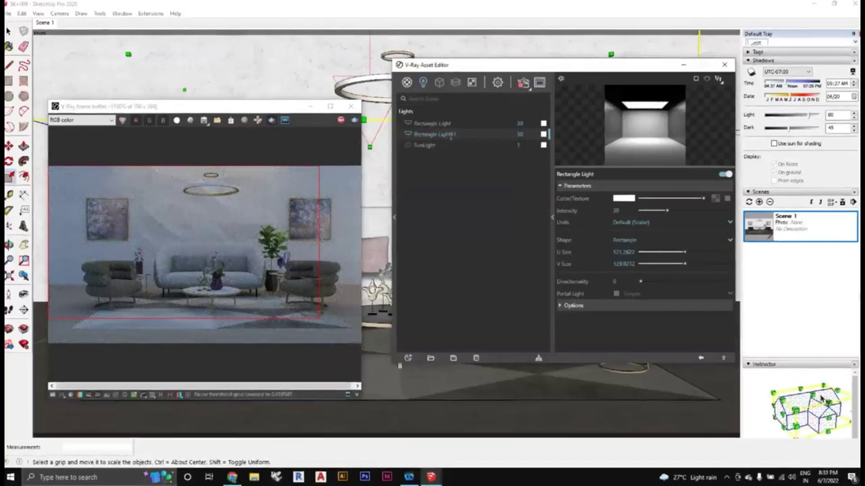
pyautogui.doubleClick(451, 135)
pyautogui.press('BackSpace')
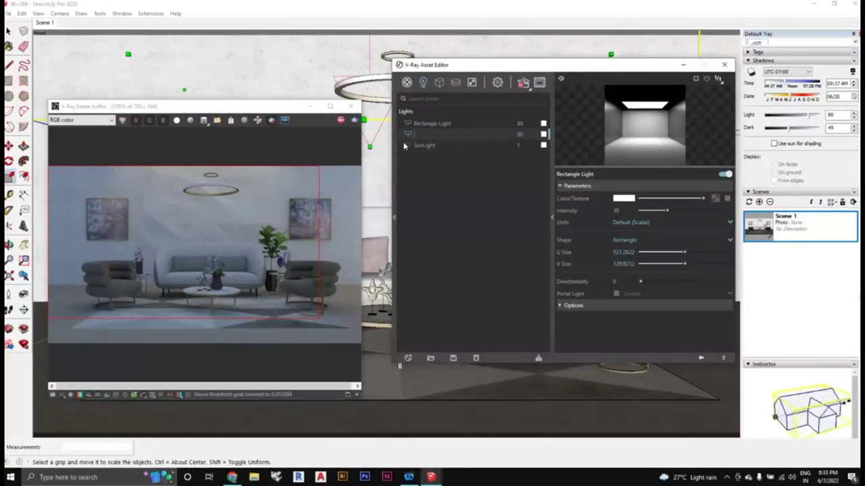
pyautogui.write('Tu')
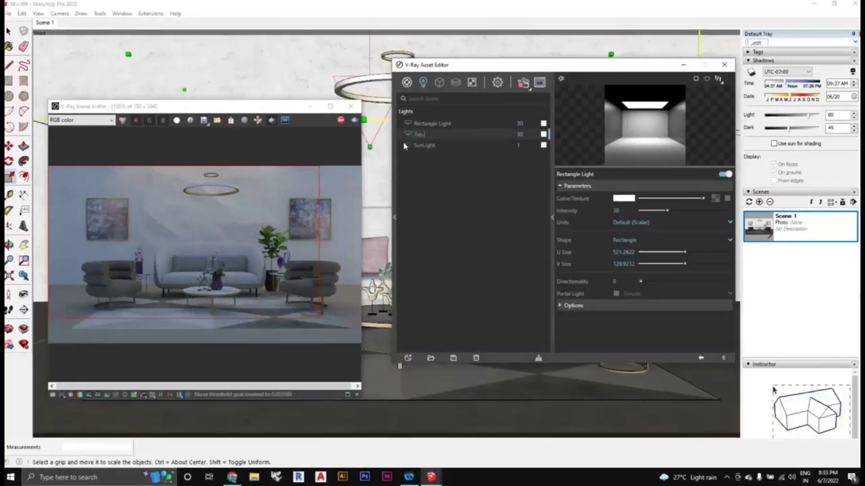
pyautogui.write('be')
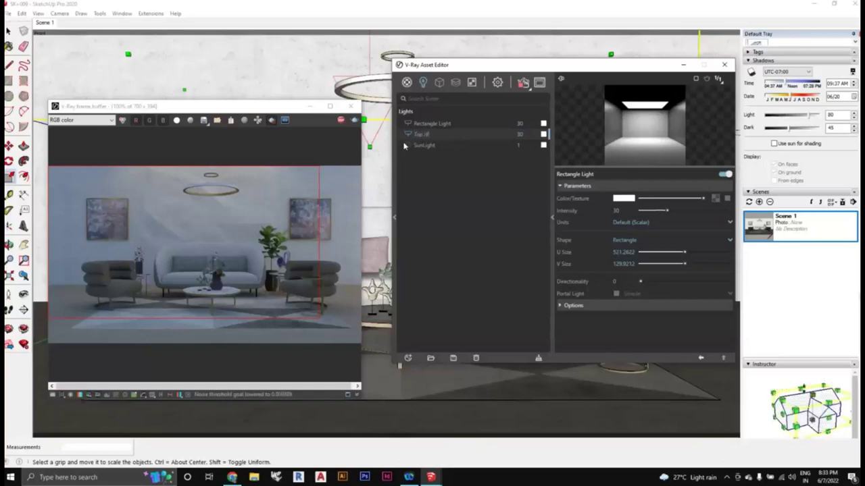
pyautogui.write(' Li')
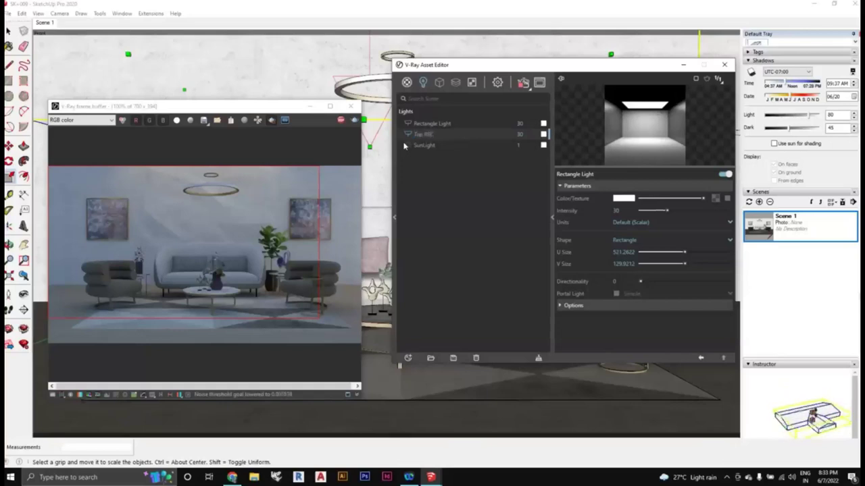
# Rename the first rectangle light to 'Rect Light'
pyautogui.doubleClick(430, 125)
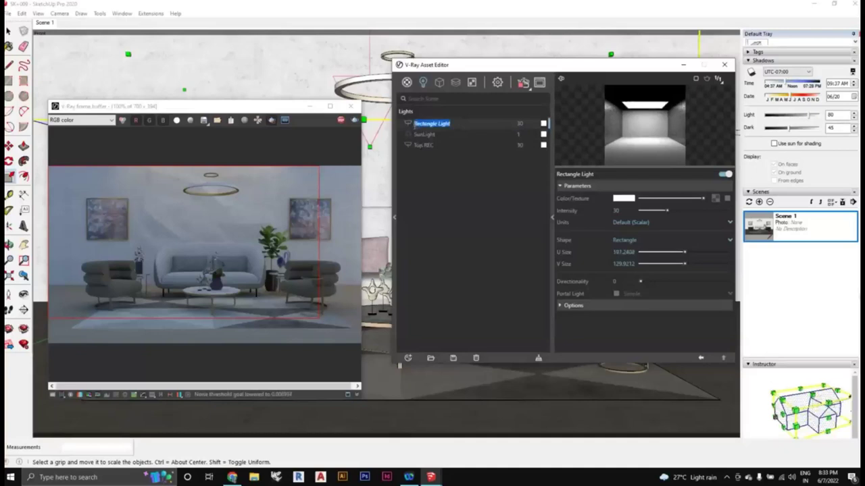
pyautogui.press('BackSpace')
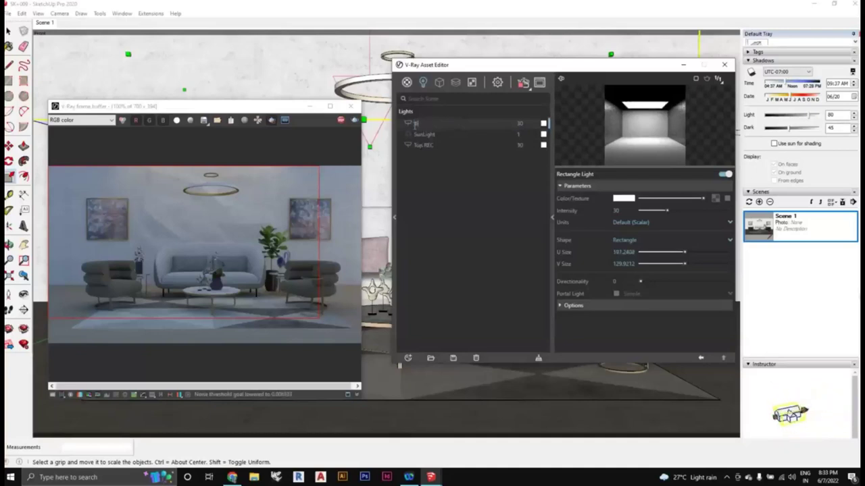
pyautogui.write('Rect L')
pyautogui.write('ight')
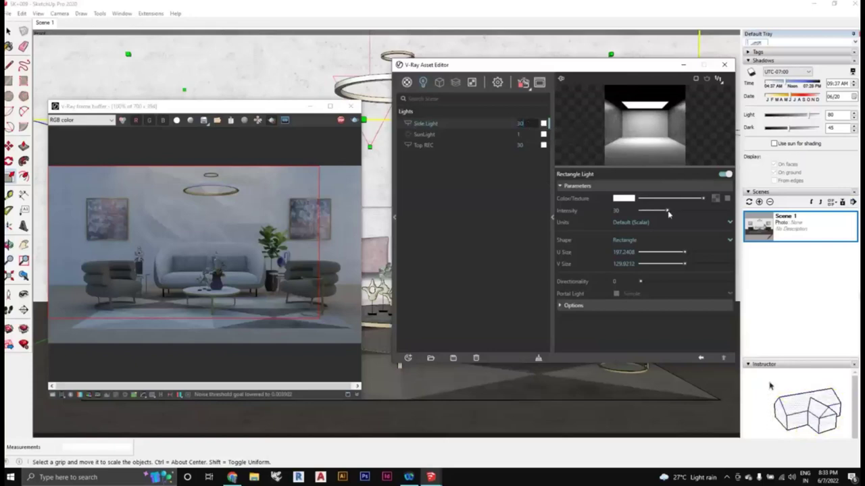
# Raise the Side Light's intensity to 74.1, then increase the Top REC light's intensity
pyautogui.click(683, 213)
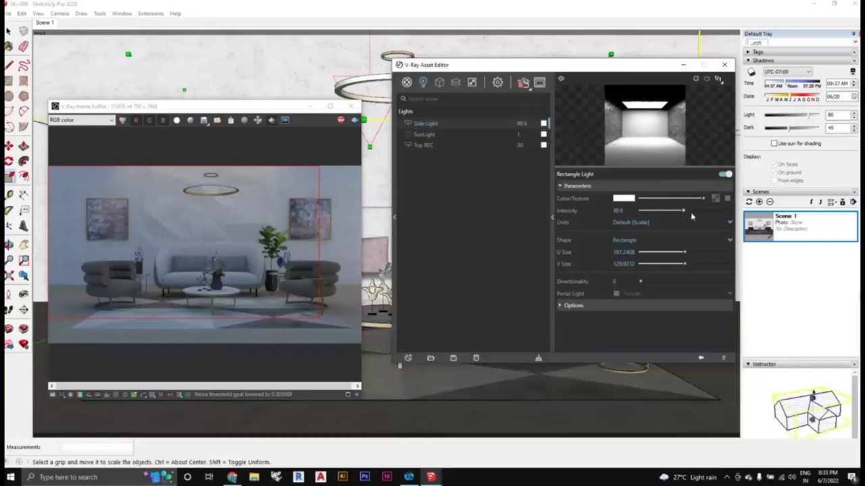
pyautogui.click(690, 212)
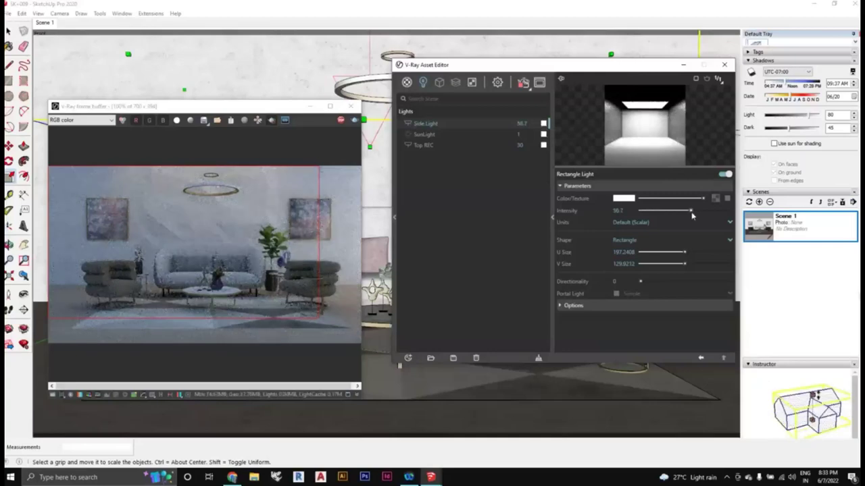
pyautogui.click(700, 212)
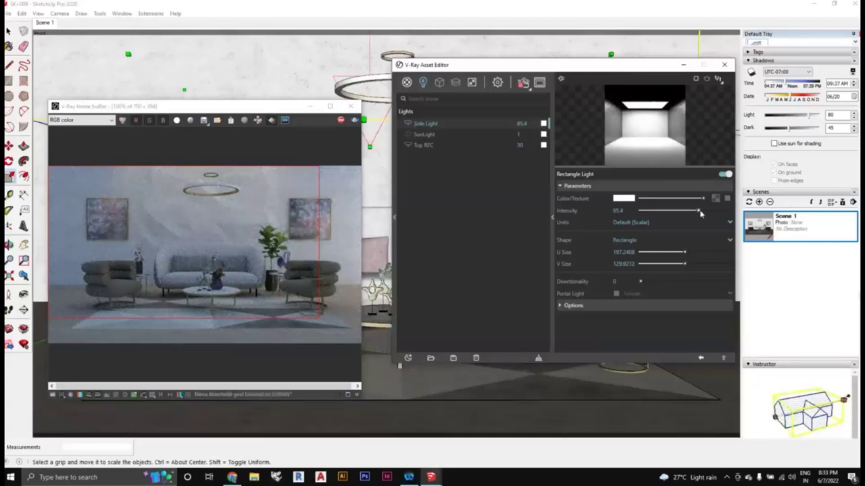
pyautogui.click(700, 212)
pyautogui.click(701, 212)
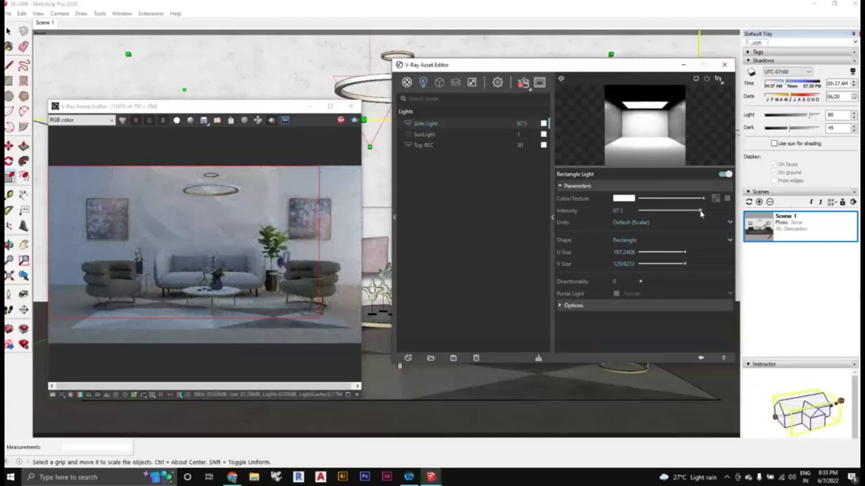
pyautogui.click(700, 213)
pyautogui.click(706, 212)
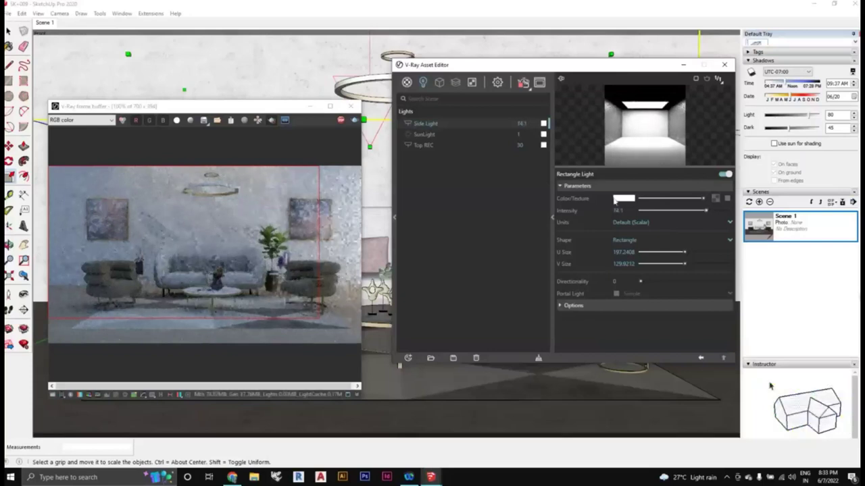
pyautogui.click(413, 144)
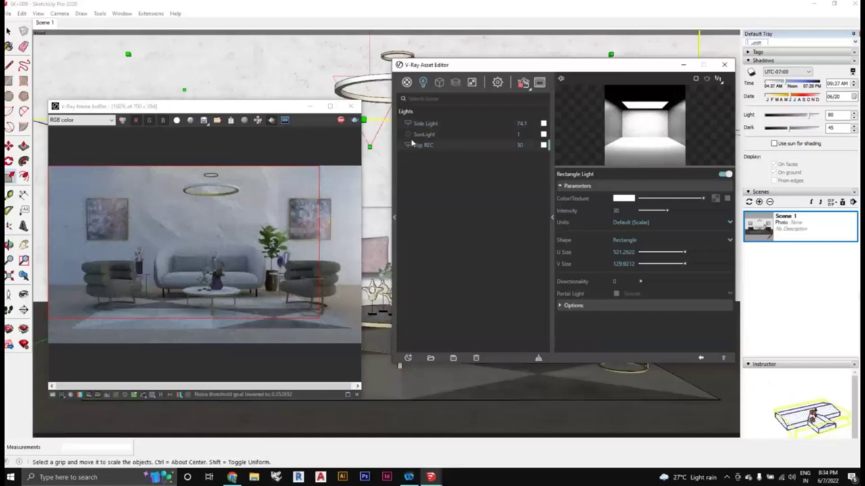
pyautogui.moveTo(668, 211)
pyautogui.mouseDown()
pyautogui.moveTo(683, 213)
pyautogui.moveTo(673, 211)
pyautogui.mouseUp()
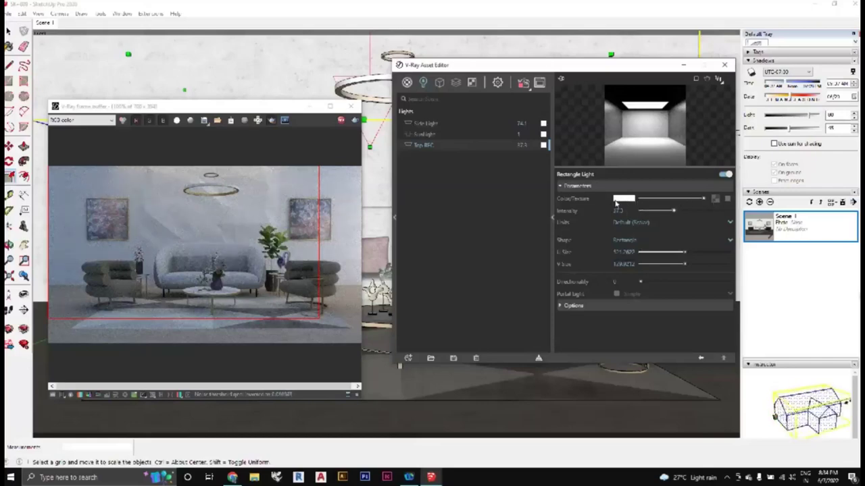
pyautogui.click(619, 200)
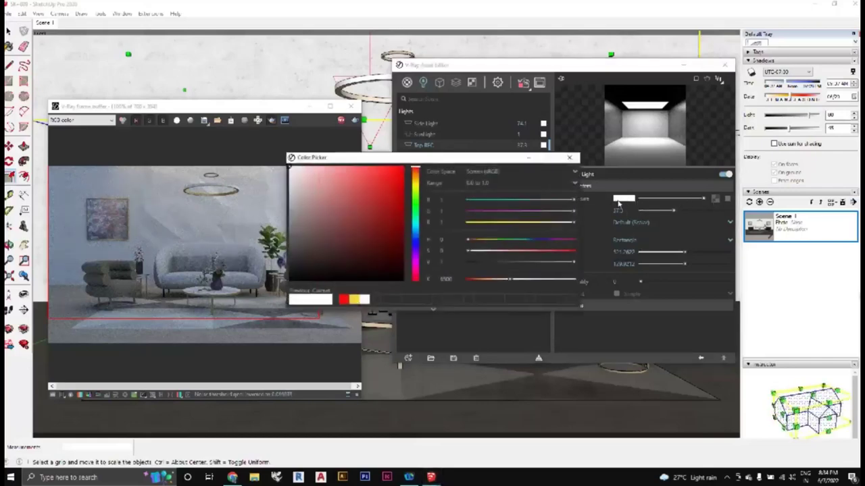
pyautogui.click(343, 300)
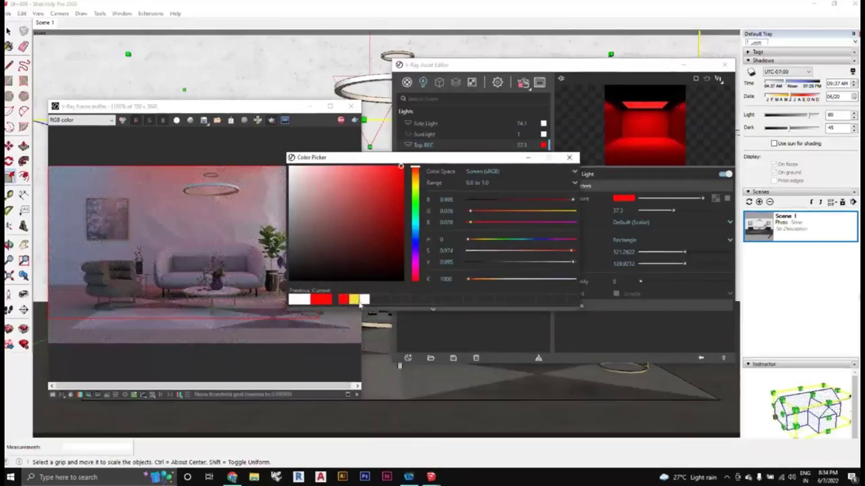
pyautogui.click(355, 300)
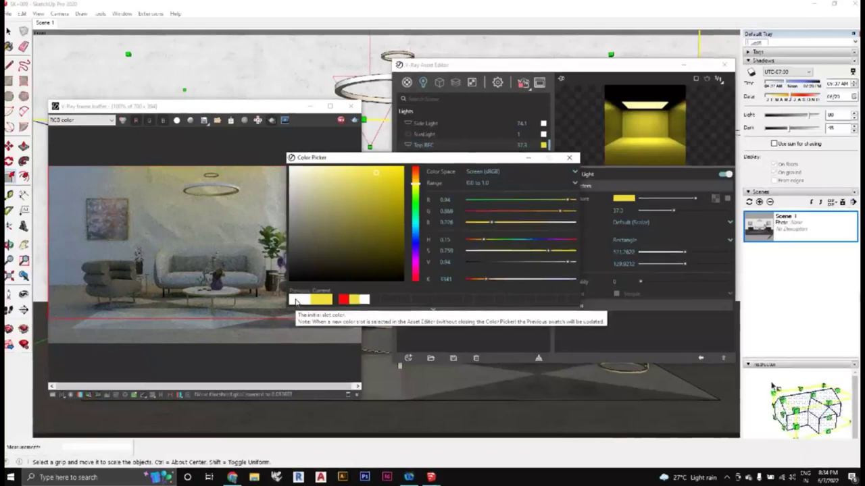
pyautogui.click(295, 302)
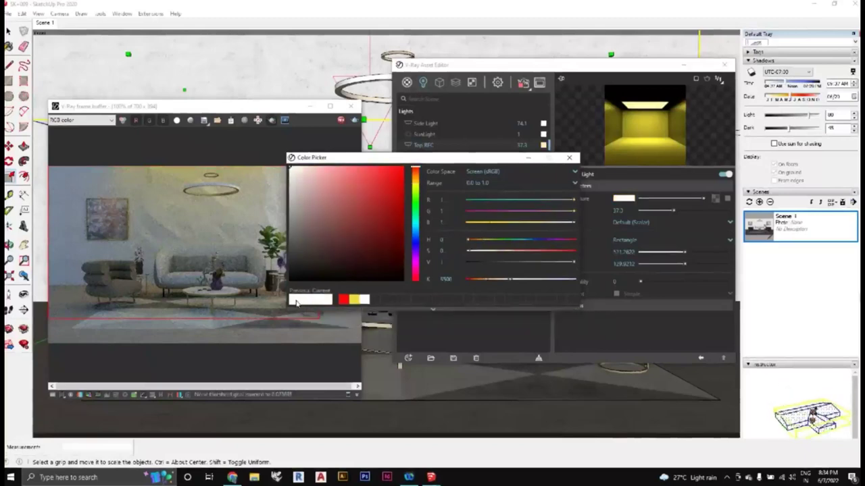
pyautogui.click(570, 159)
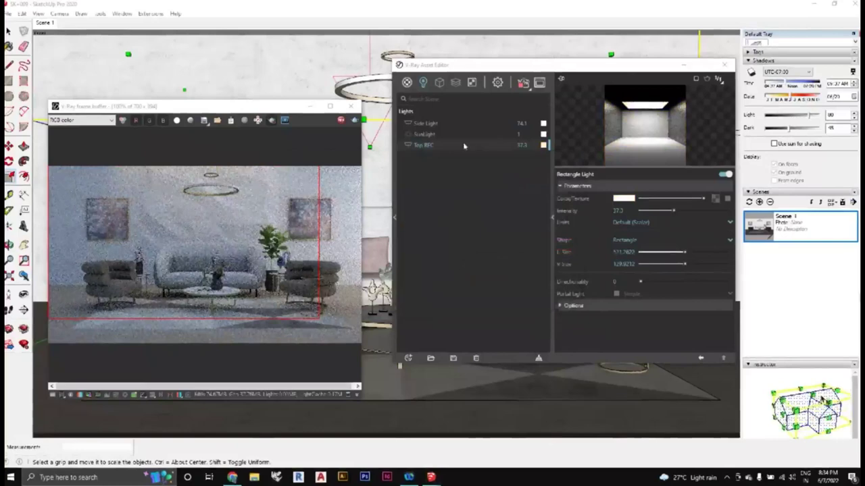
pyautogui.click(454, 126)
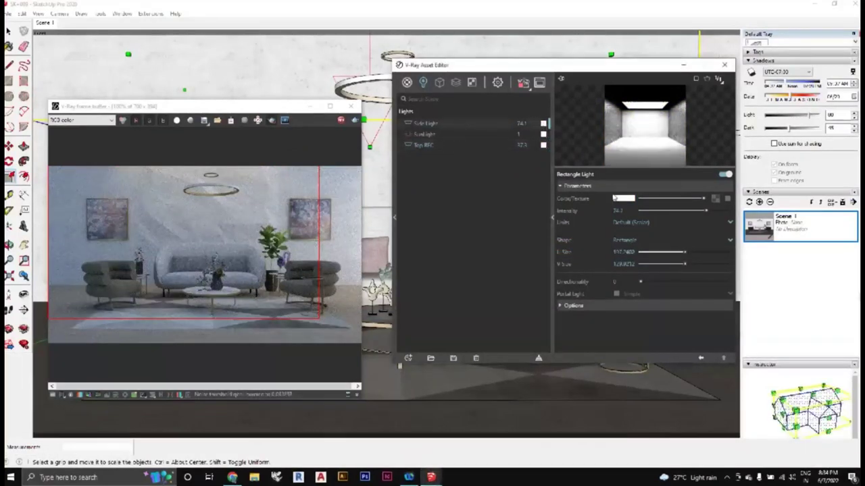
# Tint the Side Light a saturated yellow-orange (about 2725 K) and lower its intensity to 37.8
pyautogui.click(622, 200)
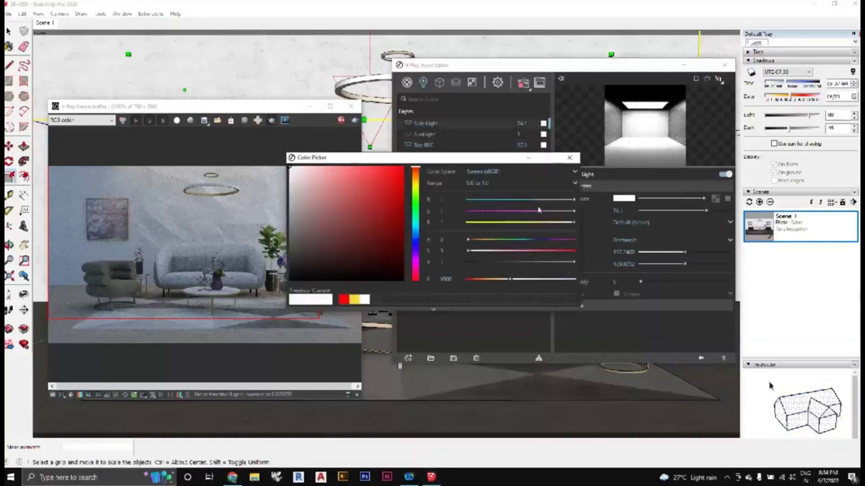
pyautogui.moveTo(416, 170); pyautogui.dragTo(418, 179)
pyautogui.moveTo(375, 158); pyautogui.dragTo(493, 158)
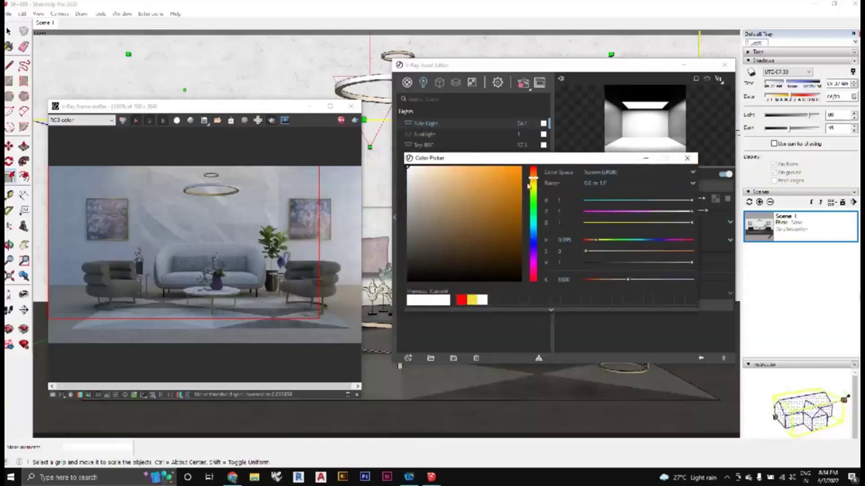
pyautogui.click(533, 182)
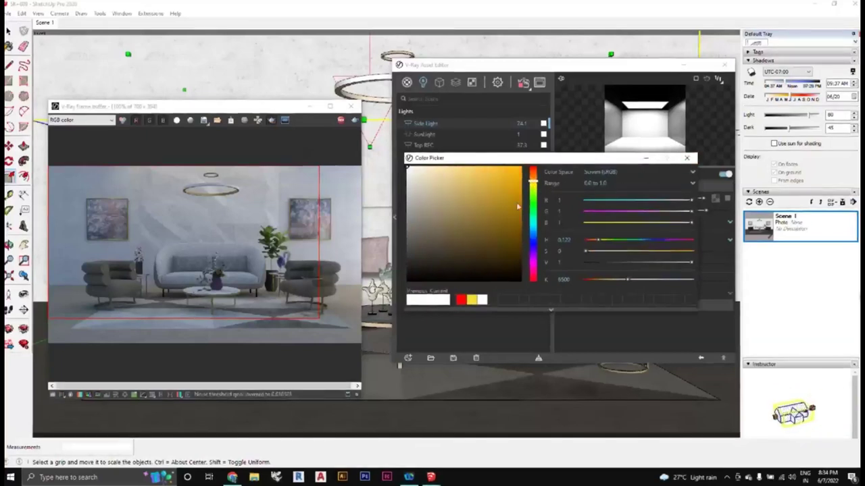
pyautogui.click(511, 177)
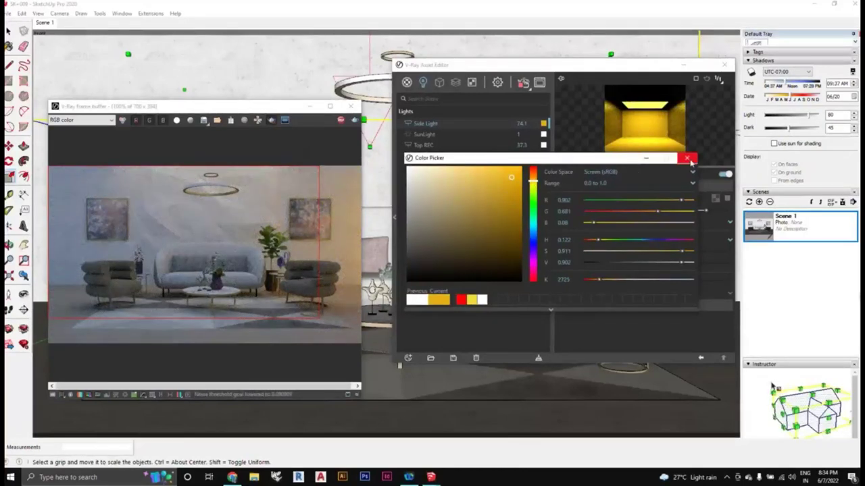
pyautogui.click(688, 159)
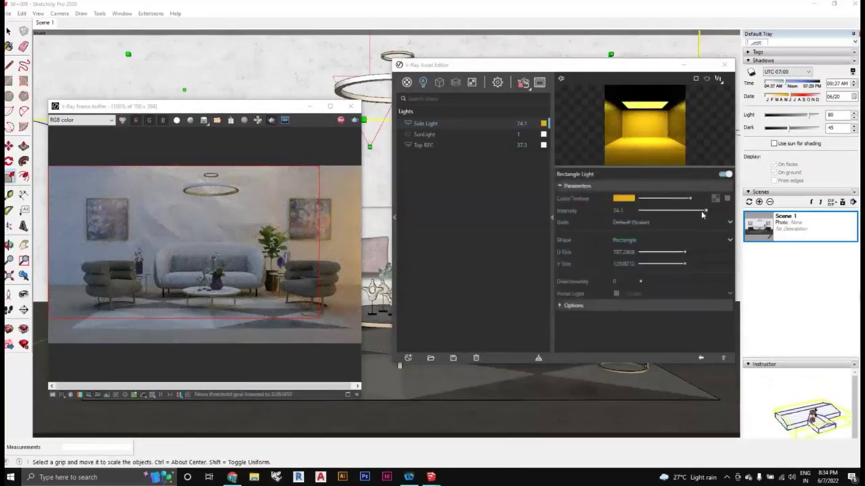
pyautogui.moveTo(704, 214); pyautogui.dragTo(676, 214)
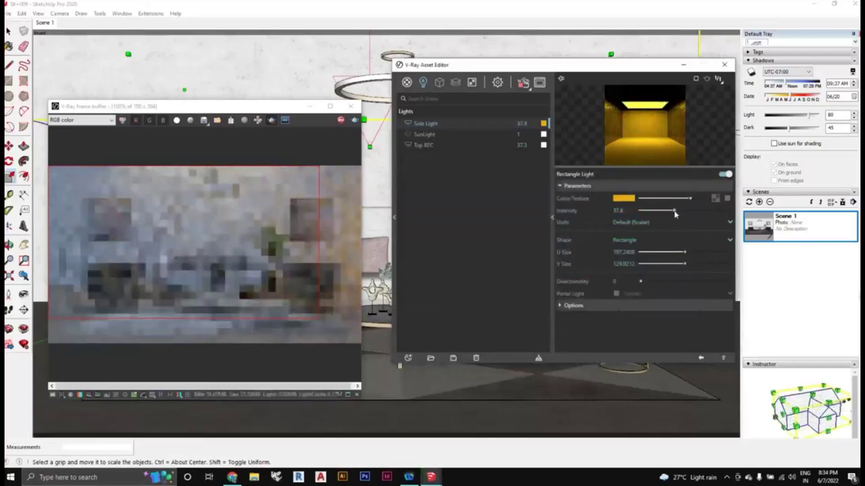
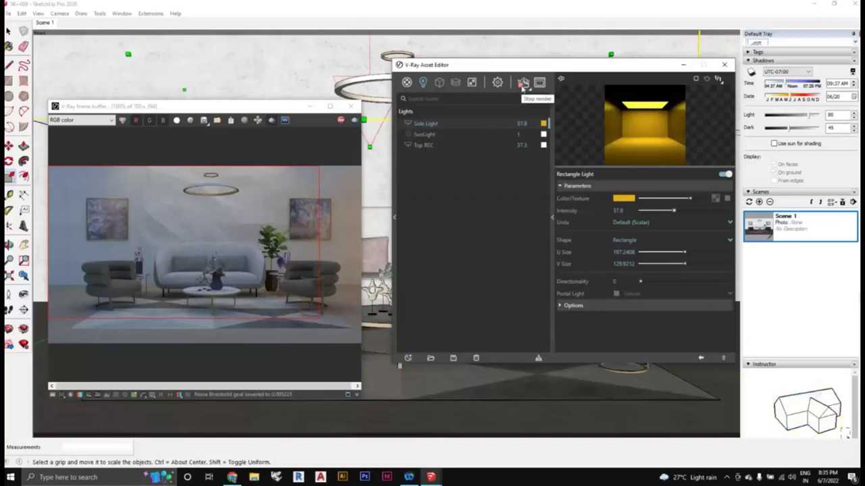
# Stop the interactive V-Ray render of the living room and bring up Render Settings
pyautogui.click(523, 83)
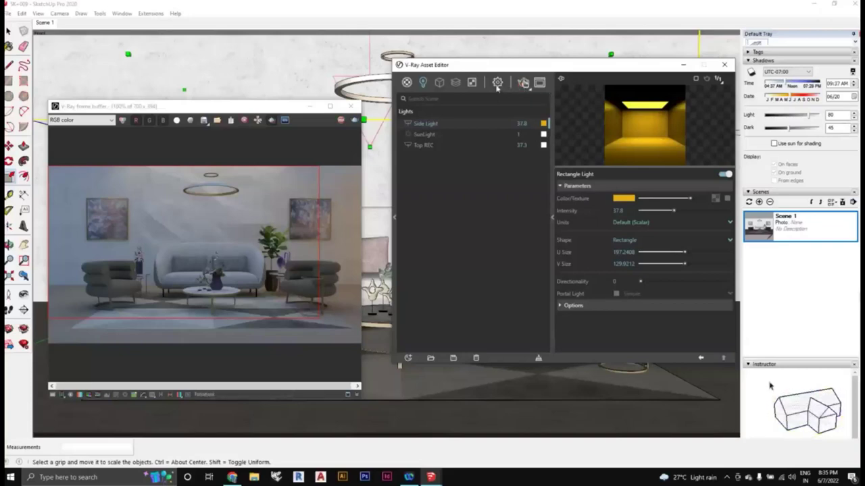
pyautogui.click(497, 83)
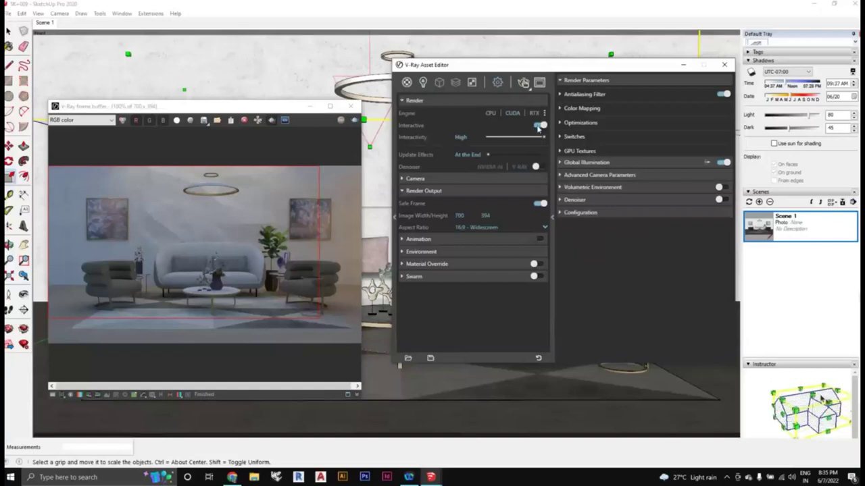
# Switch off Interactive, set quality to Medium, and make the image width 1000
pyautogui.click(539, 126)
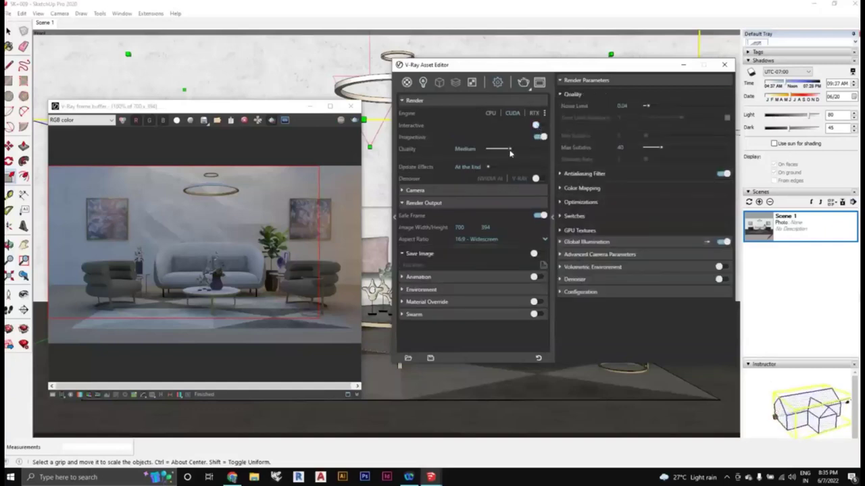
pyautogui.moveTo(509, 149)
pyautogui.mouseDown()
pyautogui.moveTo(539, 153)
pyautogui.moveTo(516, 152)
pyautogui.mouseUp()
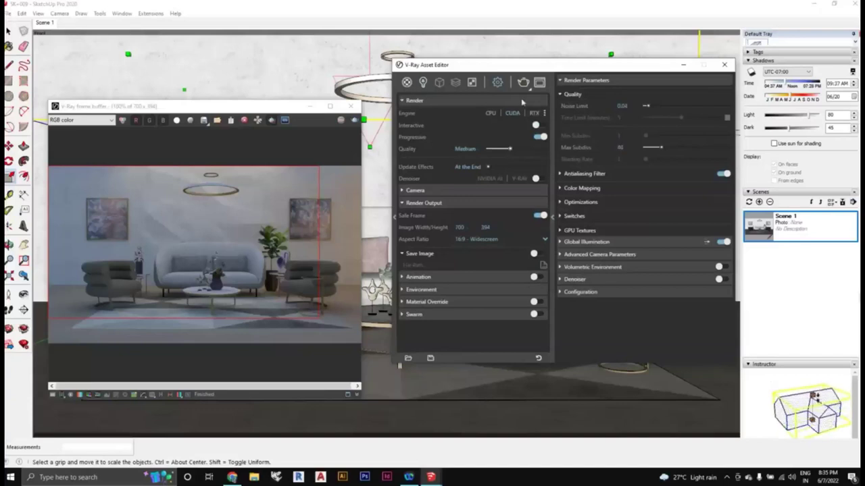
pyautogui.doubleClick(465, 228)
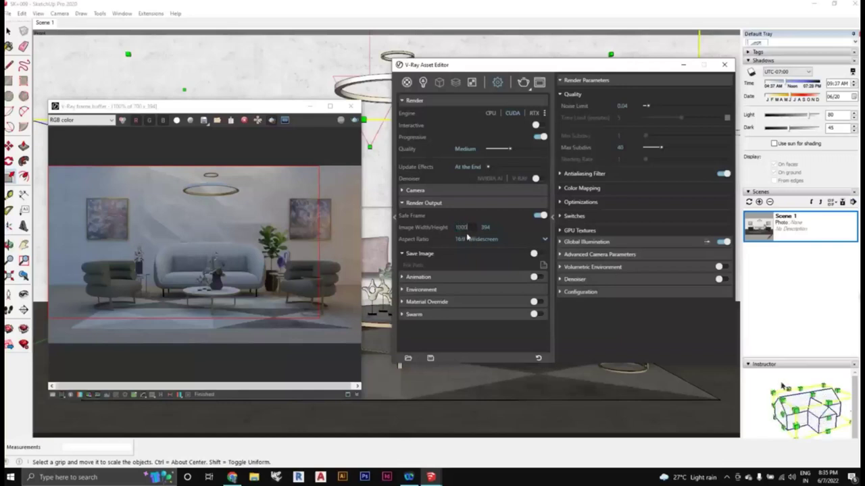
# Run the 1000 × 563 production render and watch the progress log reach 100%
pyautogui.click(523, 83)
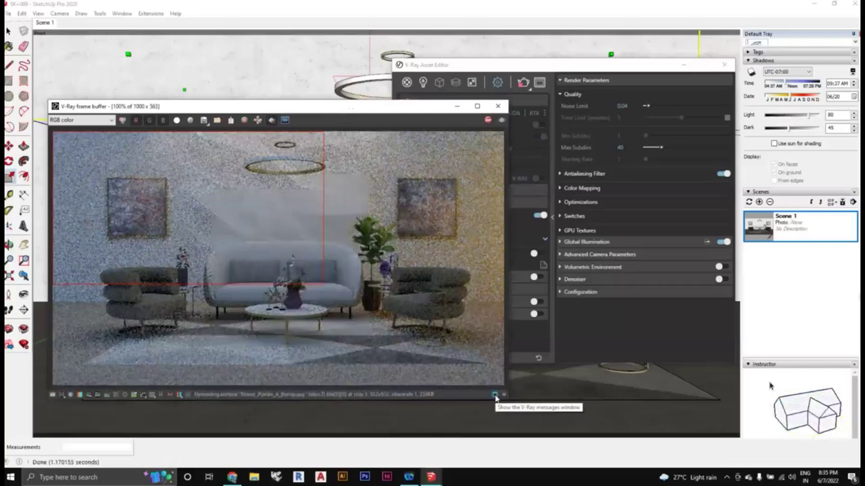
pyautogui.click(495, 395)
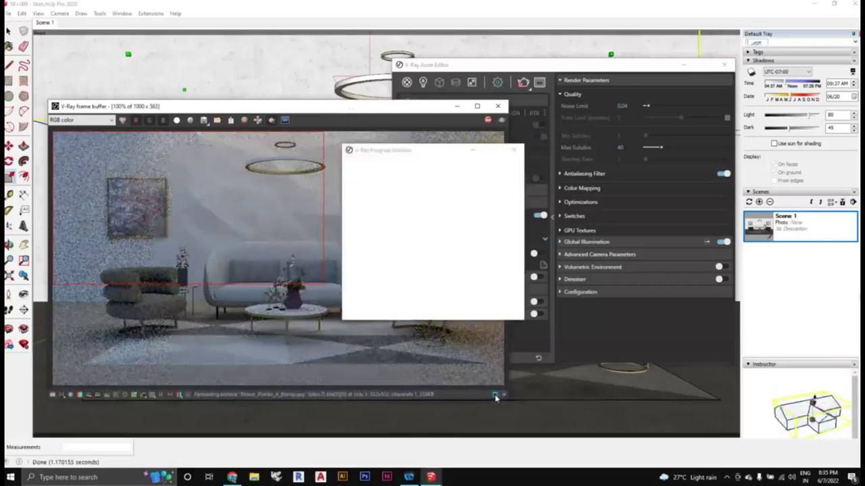
pyautogui.moveTo(434, 151); pyautogui.dragTo(573, 139)
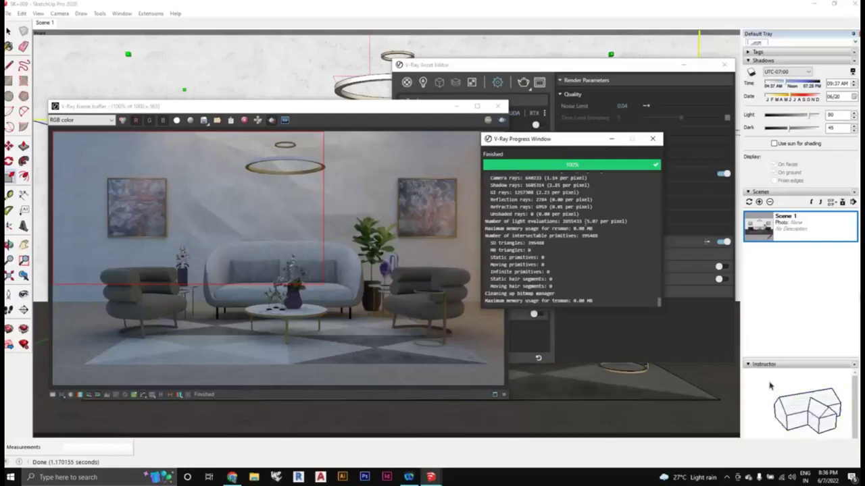
# Save the current render channel to the Desktop as PNG 'interior view'
pyautogui.click(653, 139)
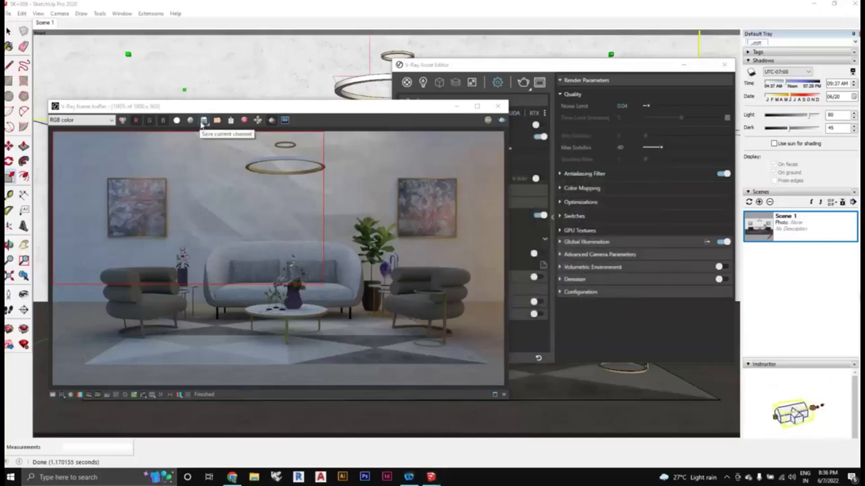
pyautogui.click(203, 120)
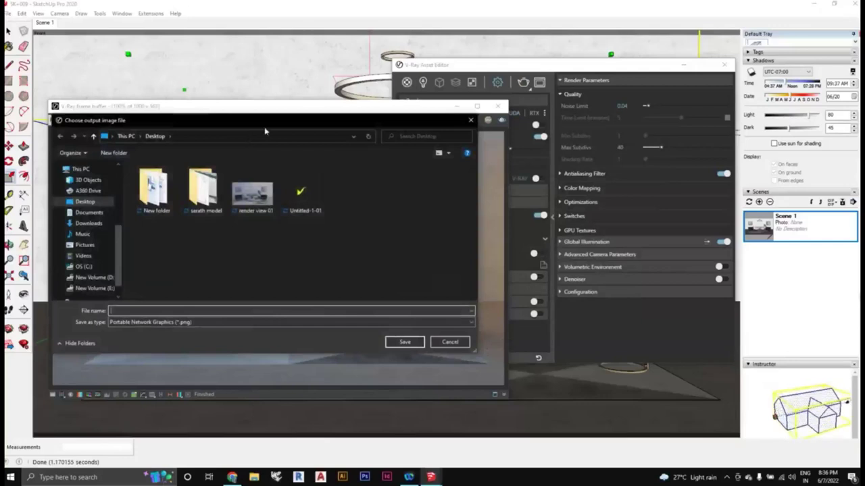
pyautogui.moveTo(245, 131); pyautogui.dragTo(398, 137)
pyautogui.click(581, 329)
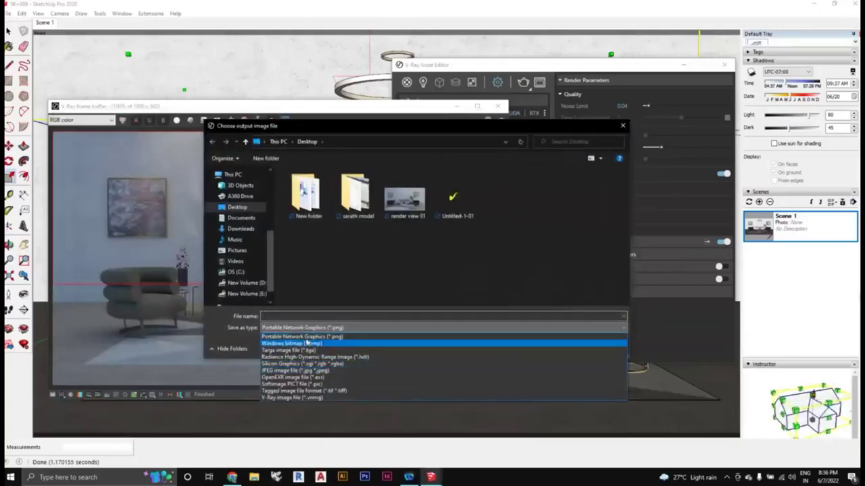
pyautogui.click(307, 338)
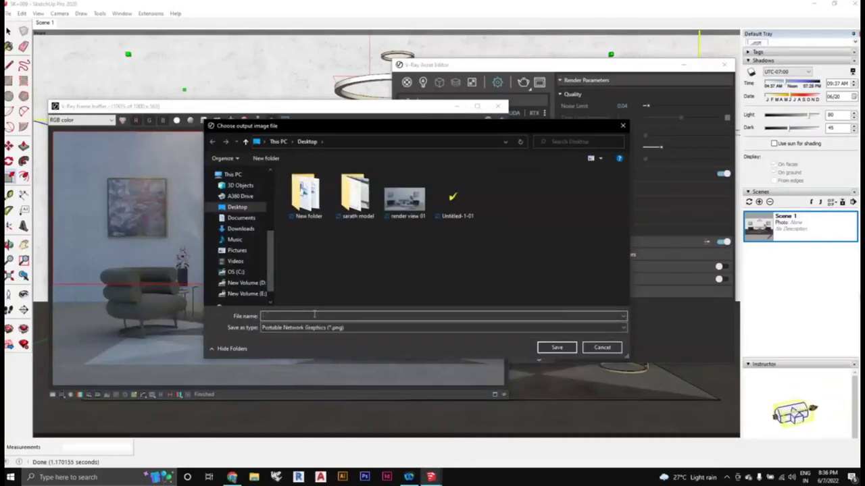
pyautogui.write('inter')
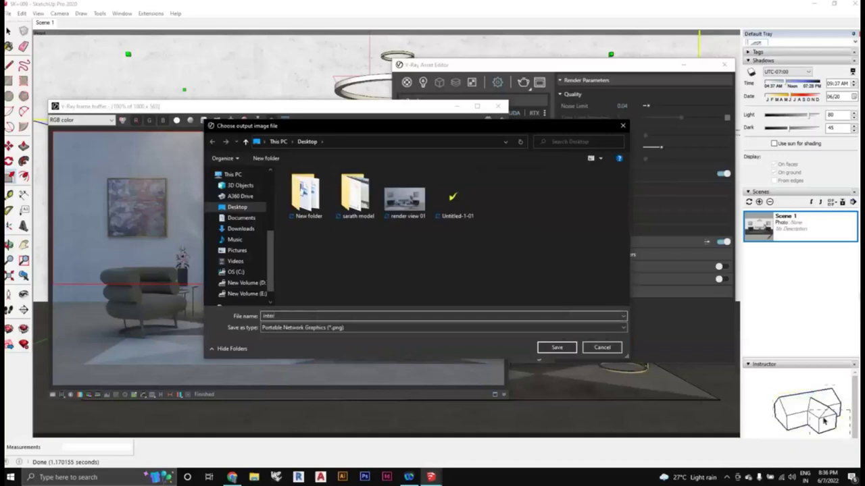
pyautogui.write('ior')
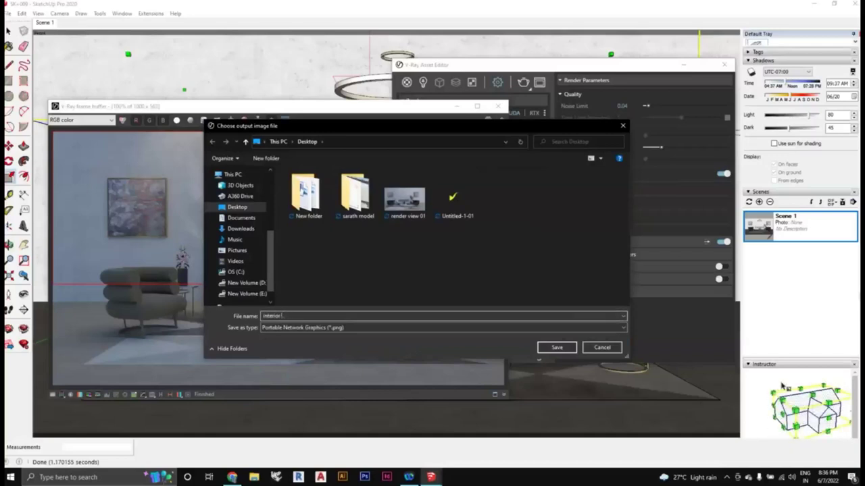
pyautogui.write(' view')
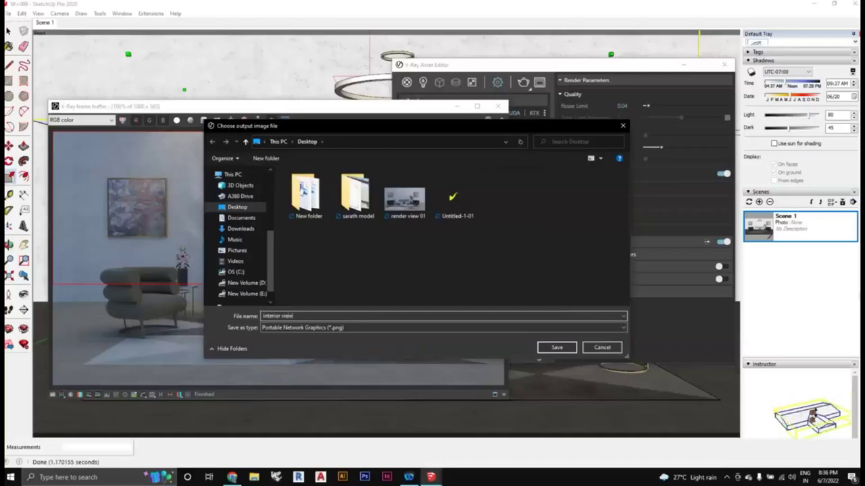
pyautogui.click(555, 348)
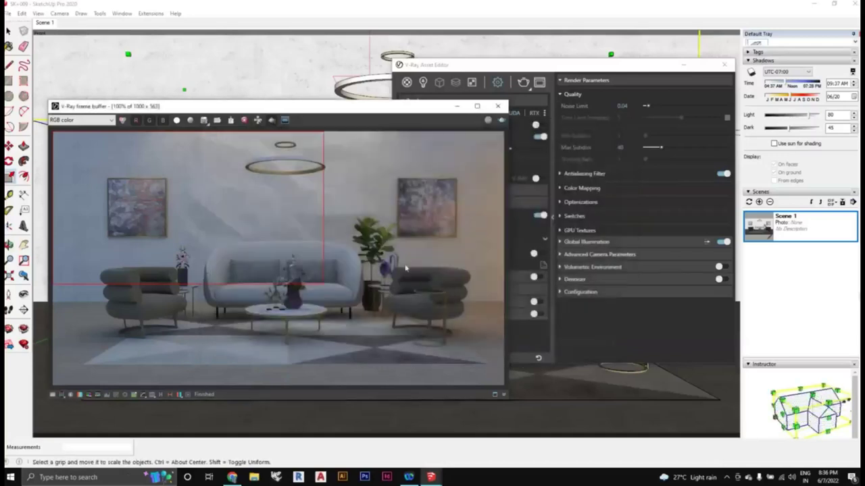